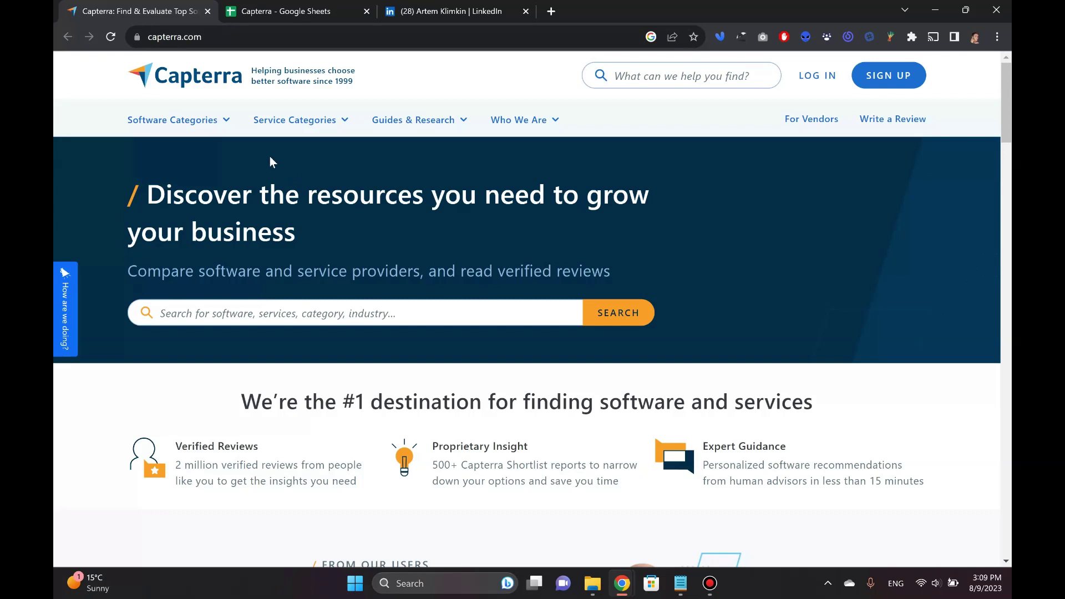
- Open and close the Capterra categories dropdown in the top navigation bar
click(223, 126)
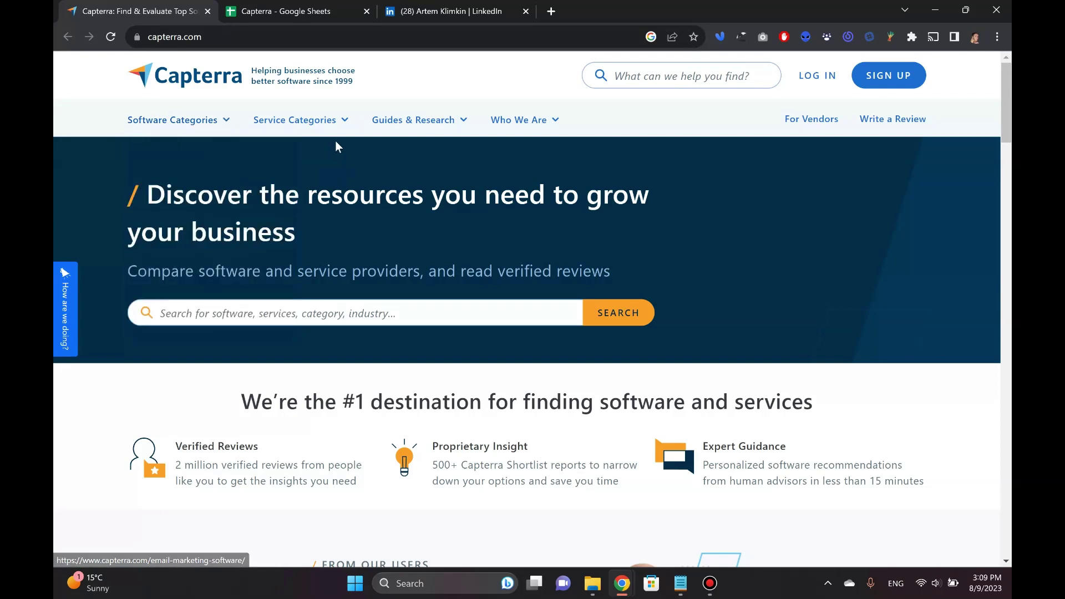
mouse_move(333, 123)
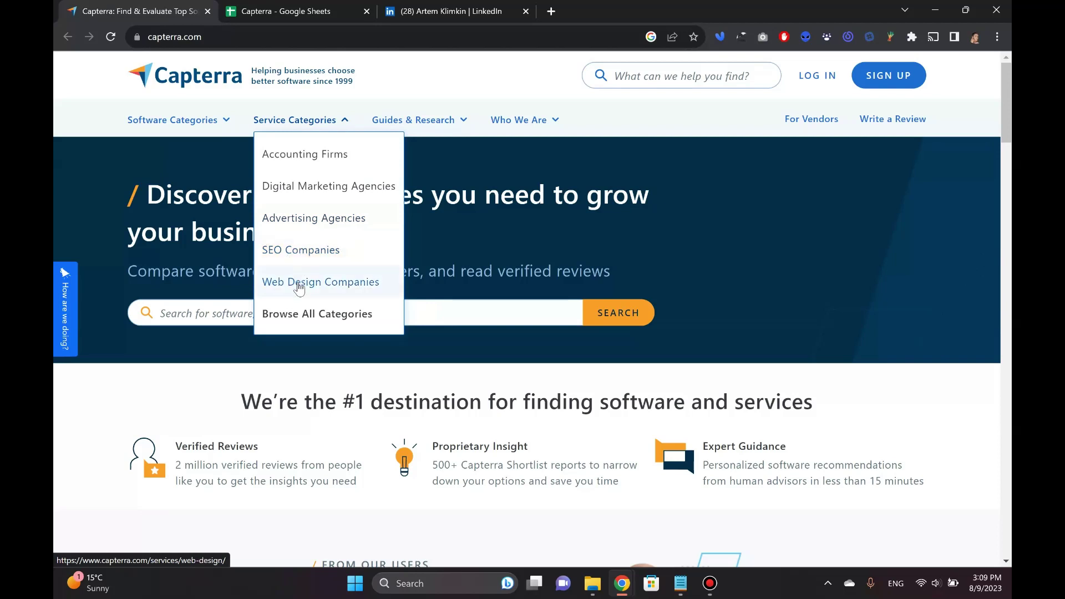
click(226, 121)
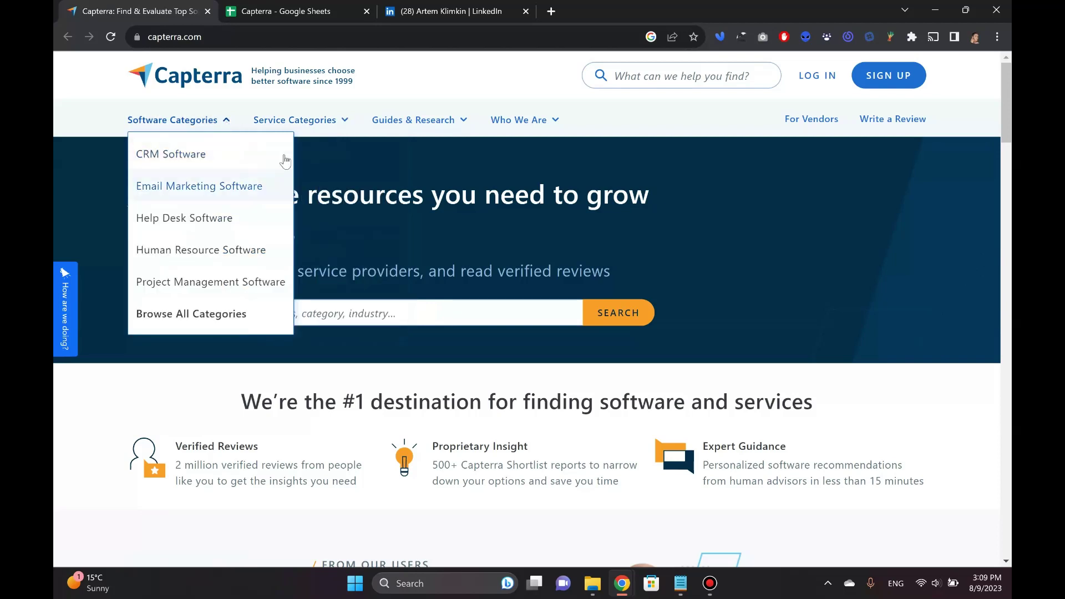
click(340, 165)
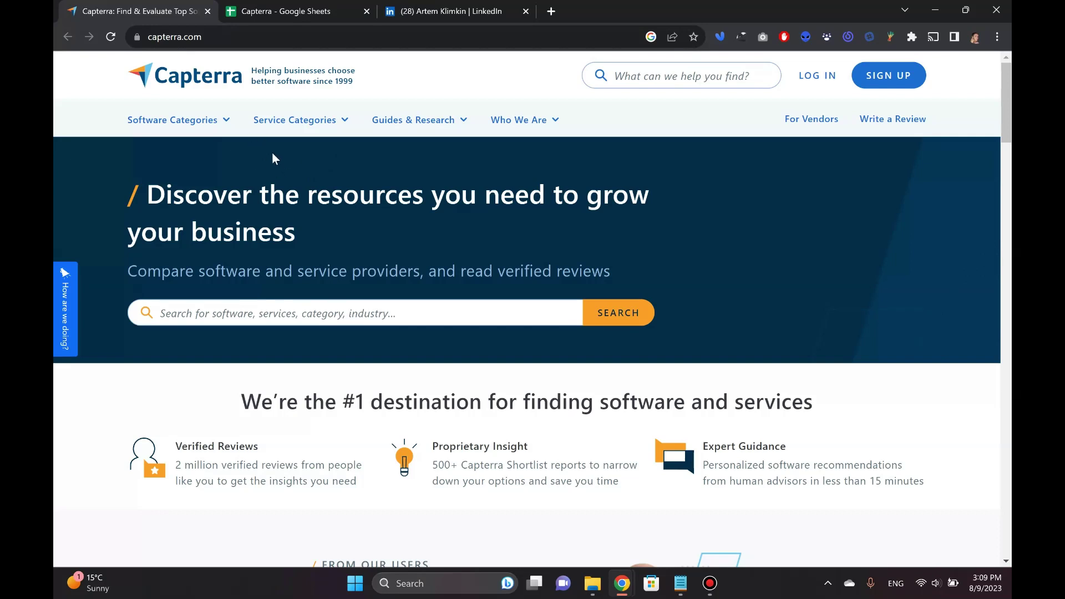
- From Service Categories > Accounting Firms, open the Sensible Services, Remote Team Solutions and Exigo profiles as background tabs
click(342, 121)
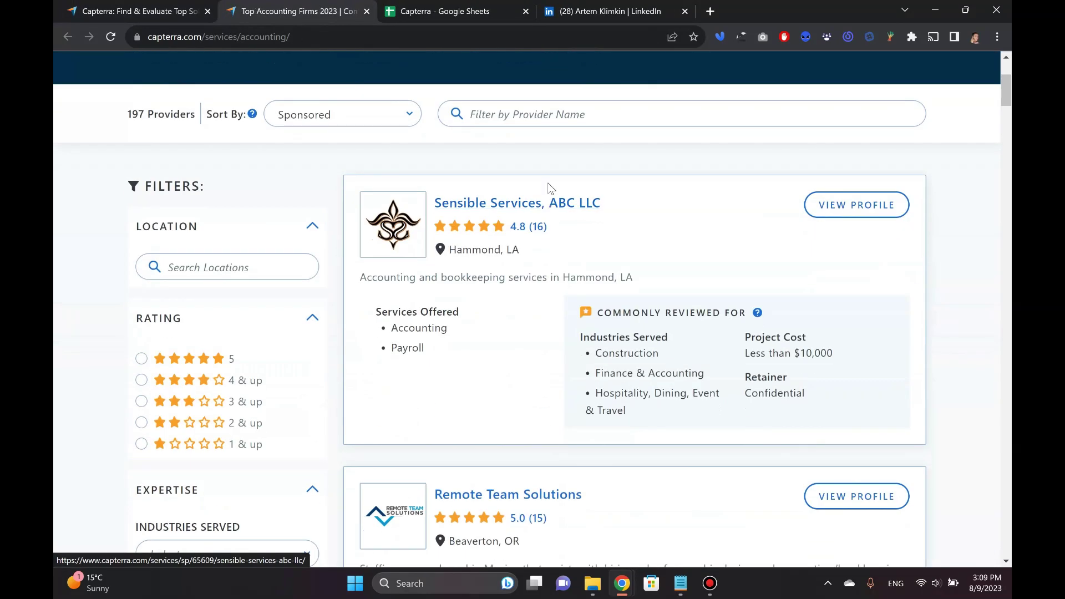
scroll(555, 183, down, 20)
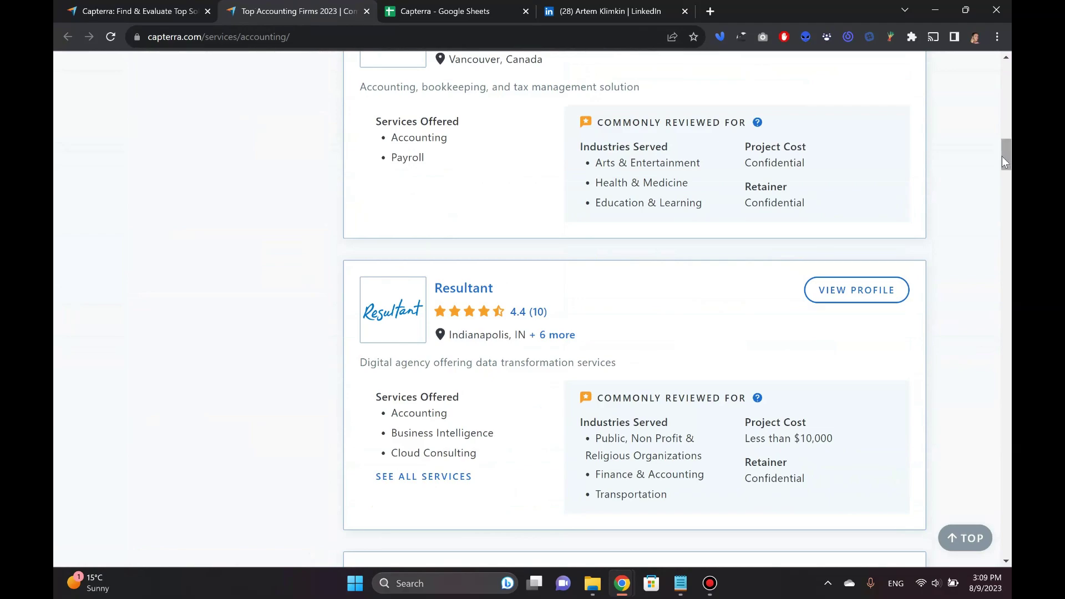
drag(1004, 163, 1002, 497)
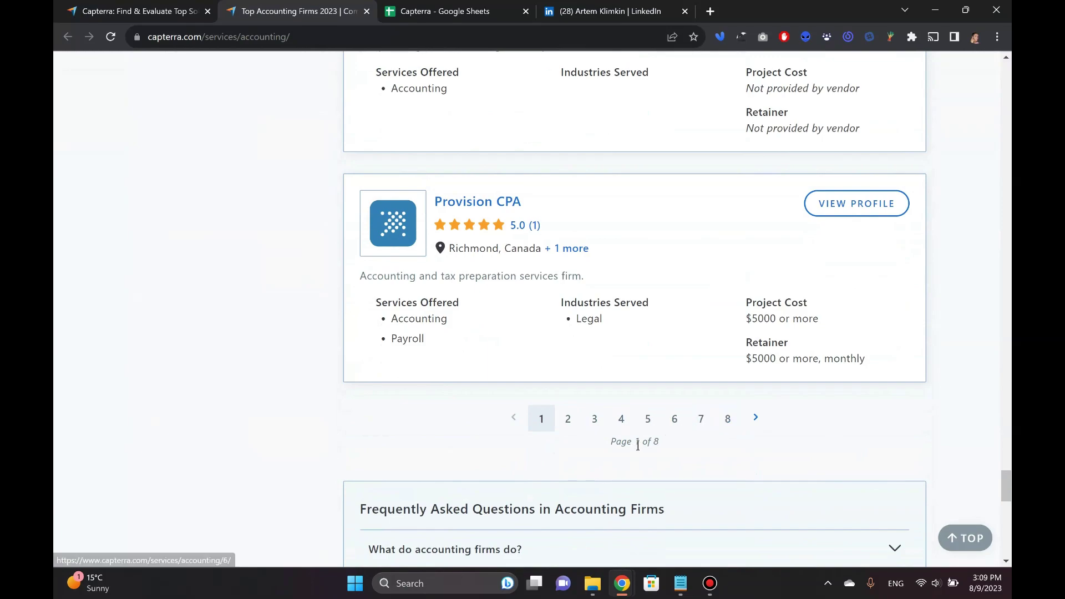
scroll(628, 440, down, 2)
drag(1006, 494, 1006, 69)
scroll(603, 218, down, 3)
middle_click(538, 210)
scroll(460, 297, down, 3)
middle_click(468, 300)
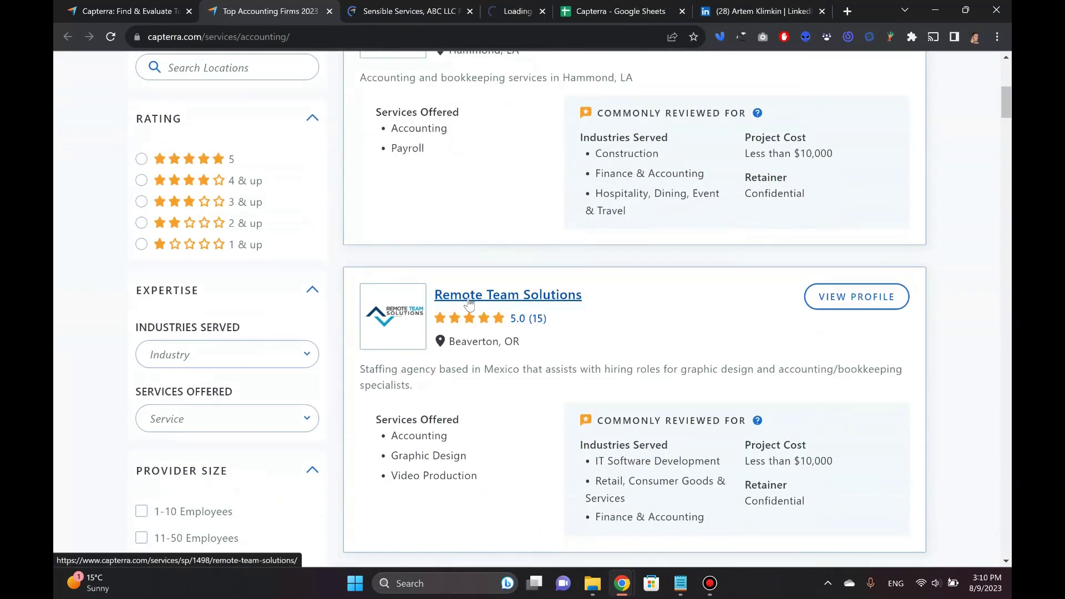
scroll(461, 308, down, 3)
middle_click(500, 402)
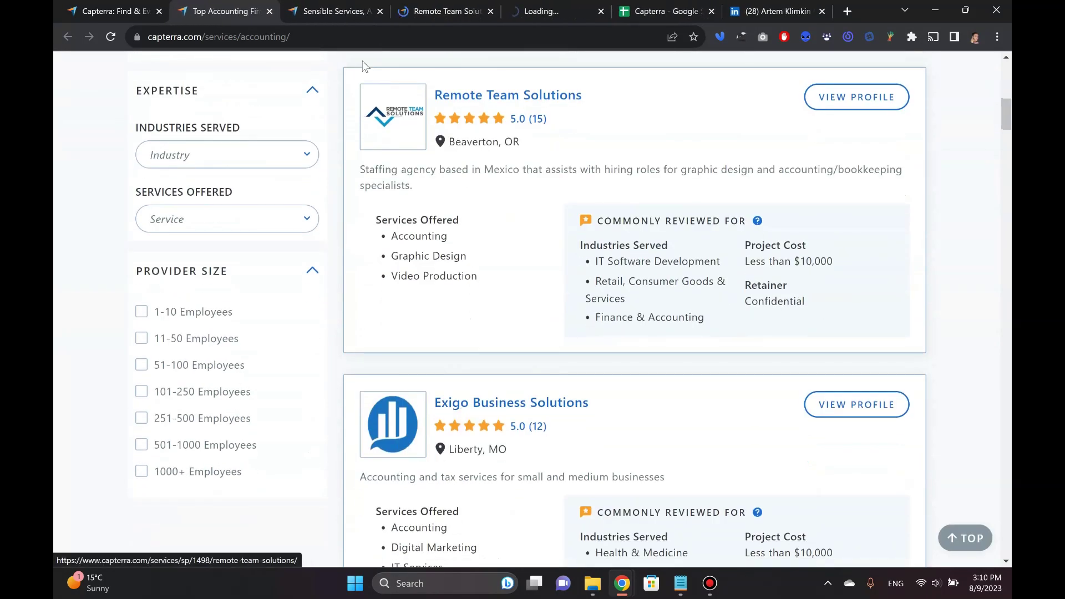
- Look over the Sensible Services profile, then the Remote Team Solutions profile
click(339, 11)
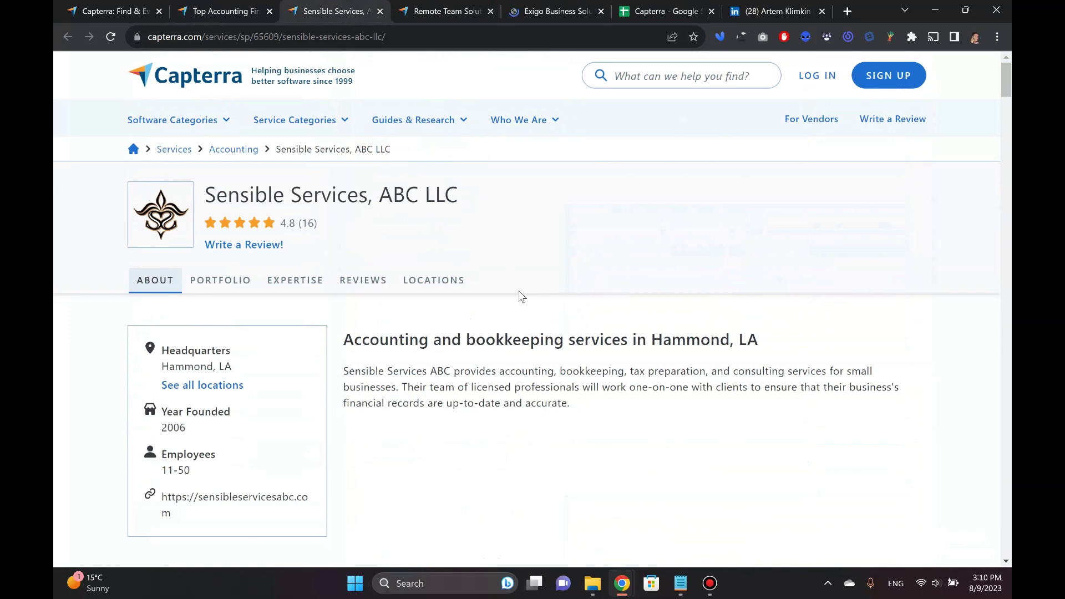
scroll(465, 272, down, 3)
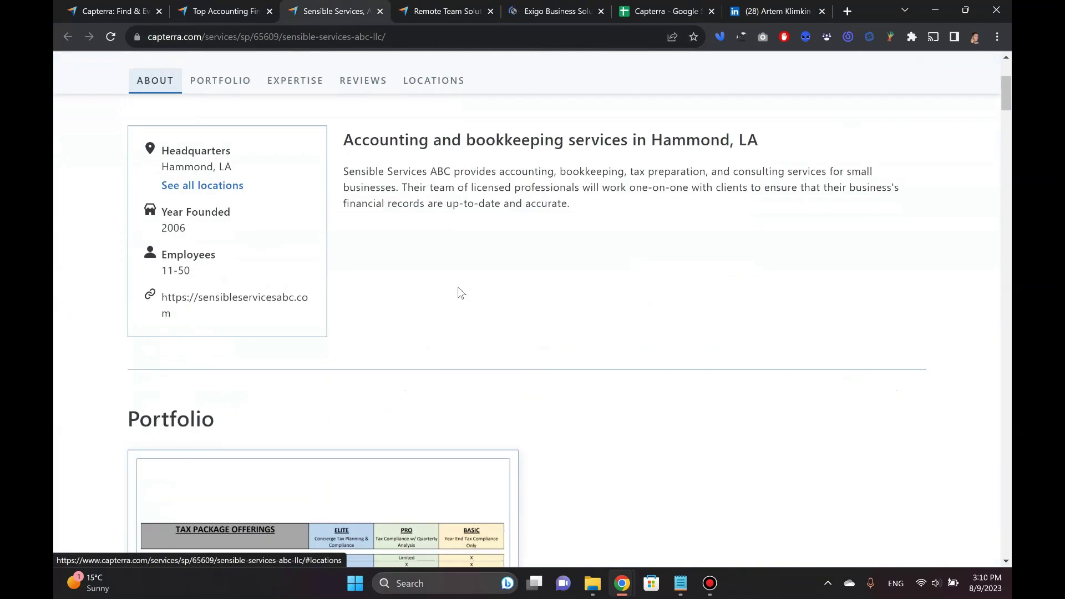
scroll(465, 268, down, 4)
click(438, 11)
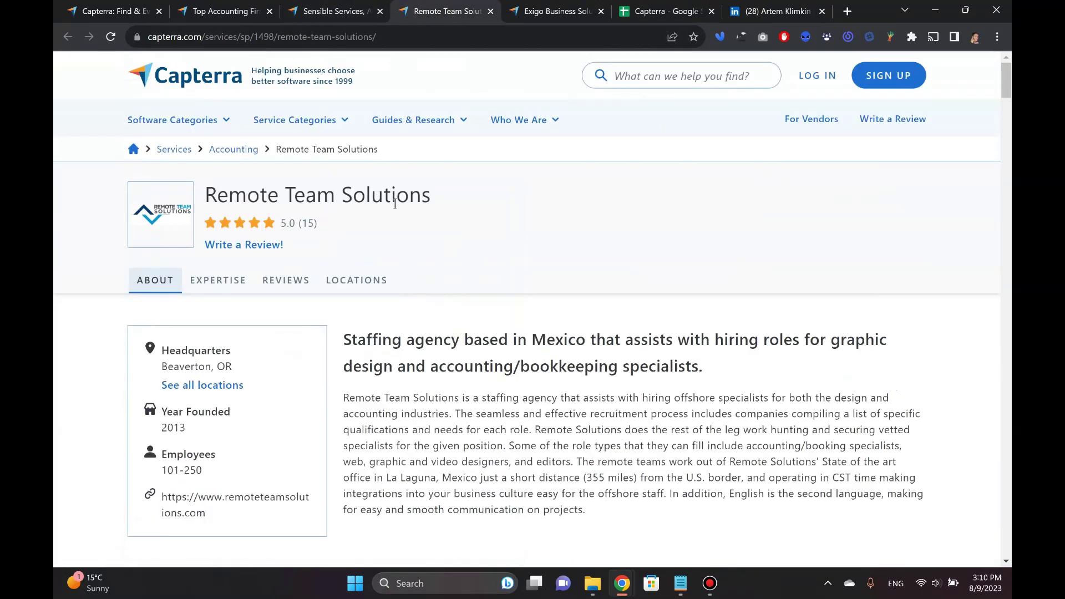
scroll(395, 205, down, 9)
scroll(391, 211, up, 5)
scroll(388, 209, up, 4)
- Open the Remote Team Solutions website link in a new tab and browse its homepage
triple_click(172, 501)
right_click(186, 509)
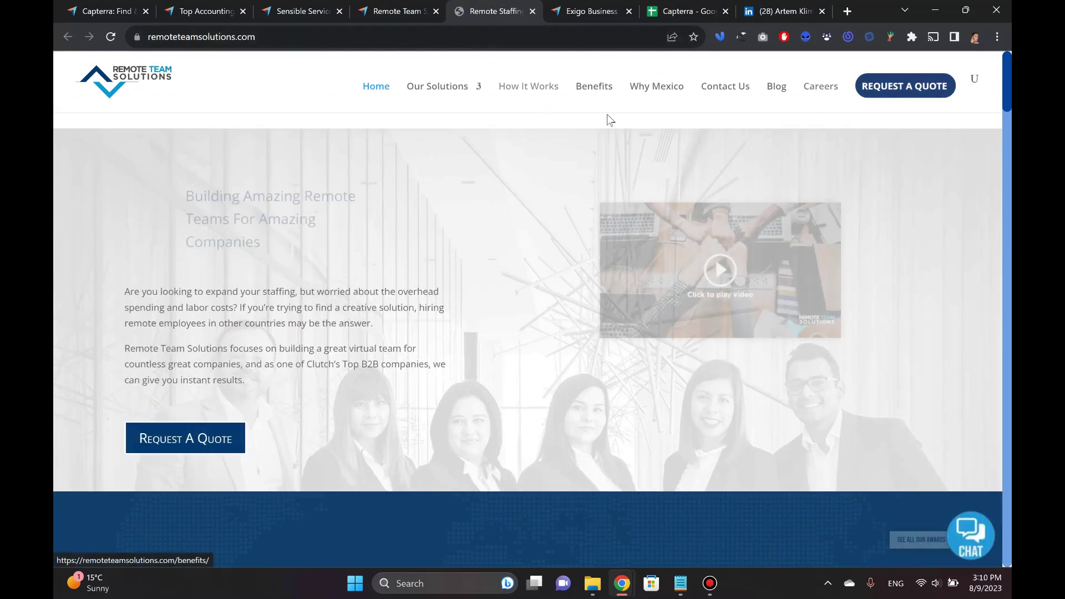
scroll(577, 194, down, 3)
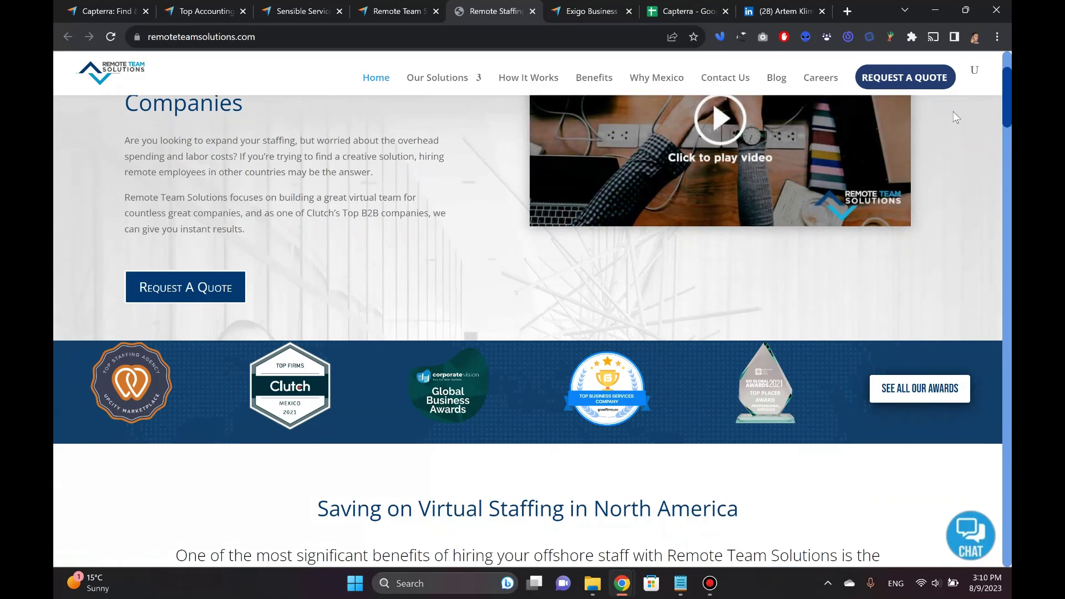
mouse_move(426, 80)
drag(1008, 108, 1005, 61)
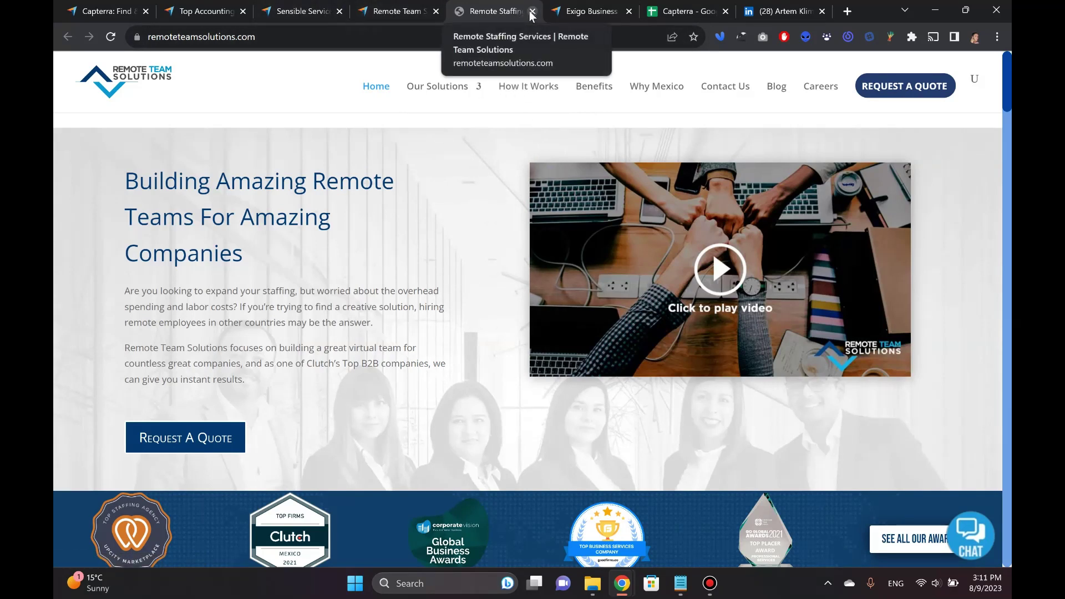
- Glance over the Capterra tabs, close the company website tab, and view the LinkedIn profile
click(409, 16)
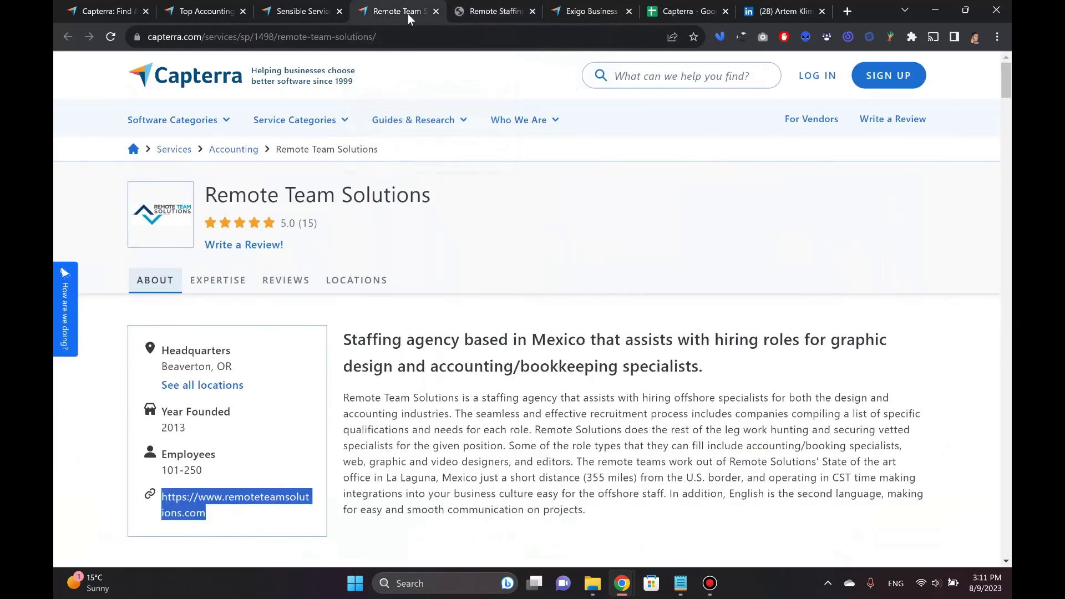
click(304, 6)
click(217, 8)
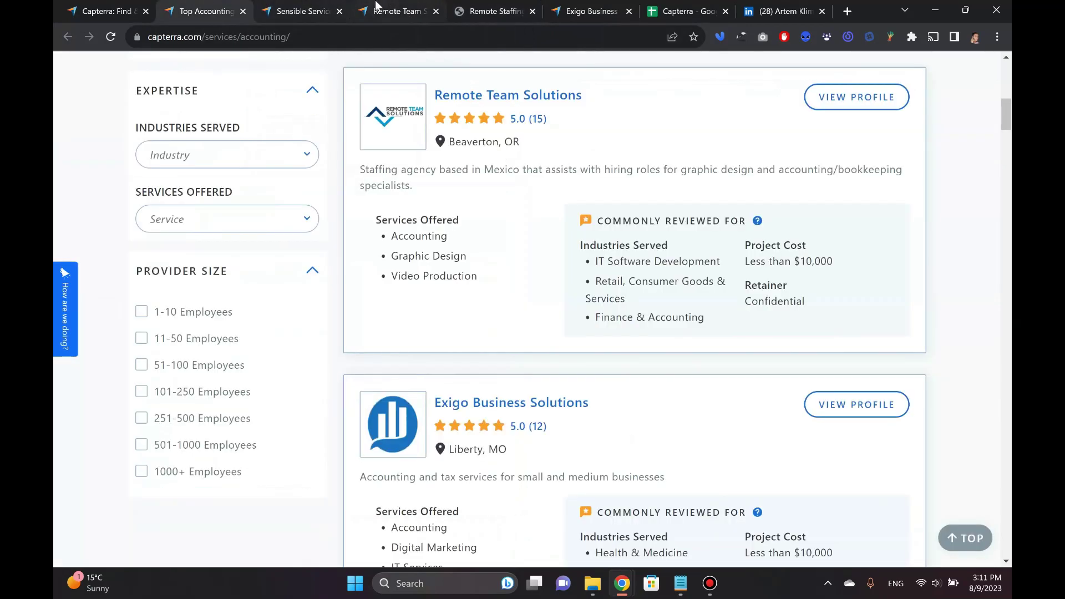
click(379, 8)
click(455, 8)
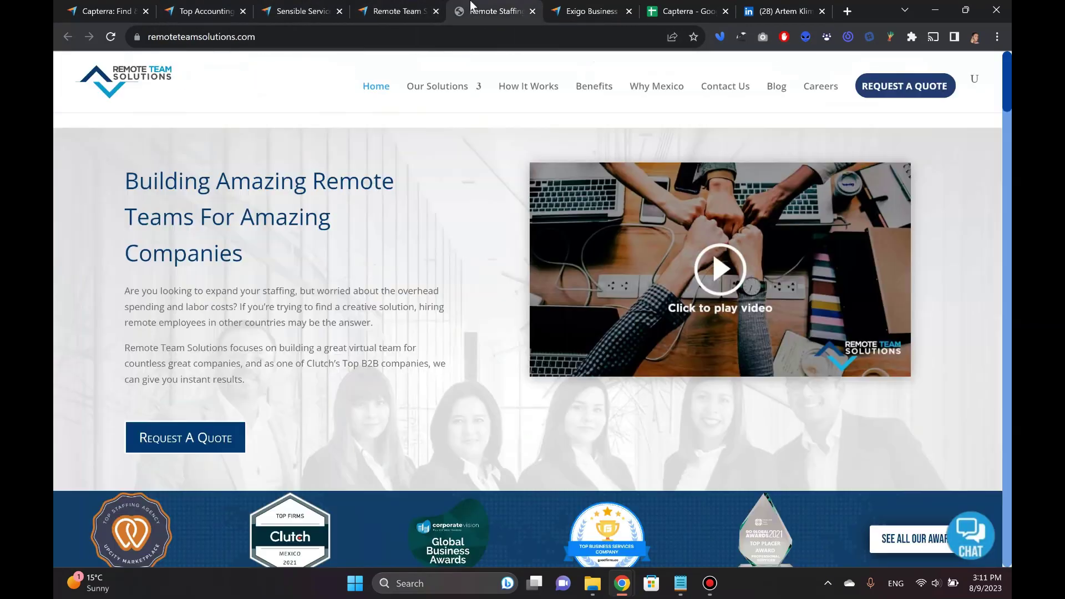
click(531, 11)
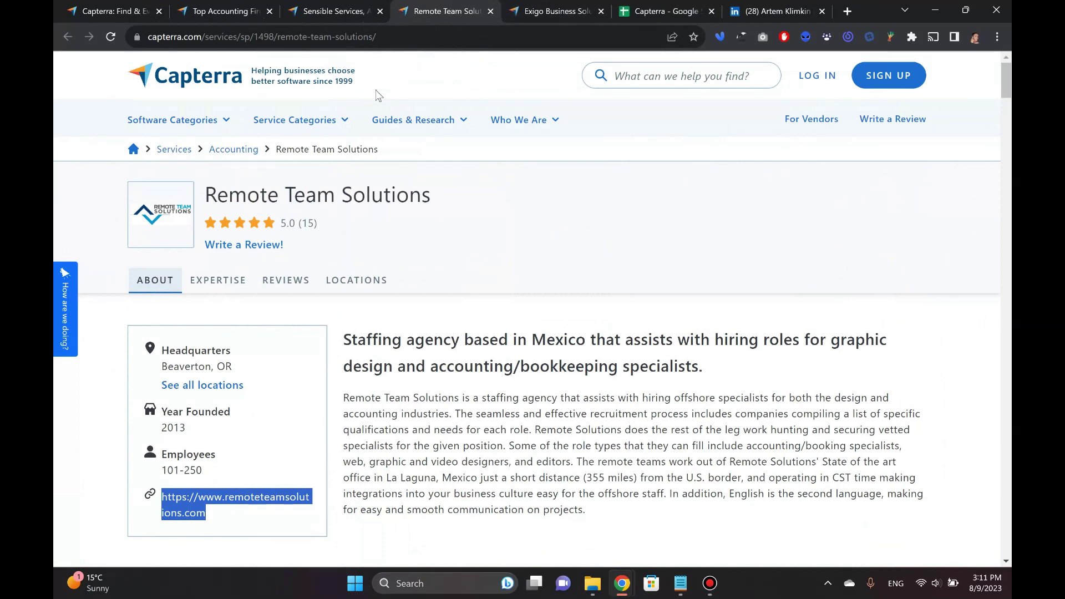
click(769, 11)
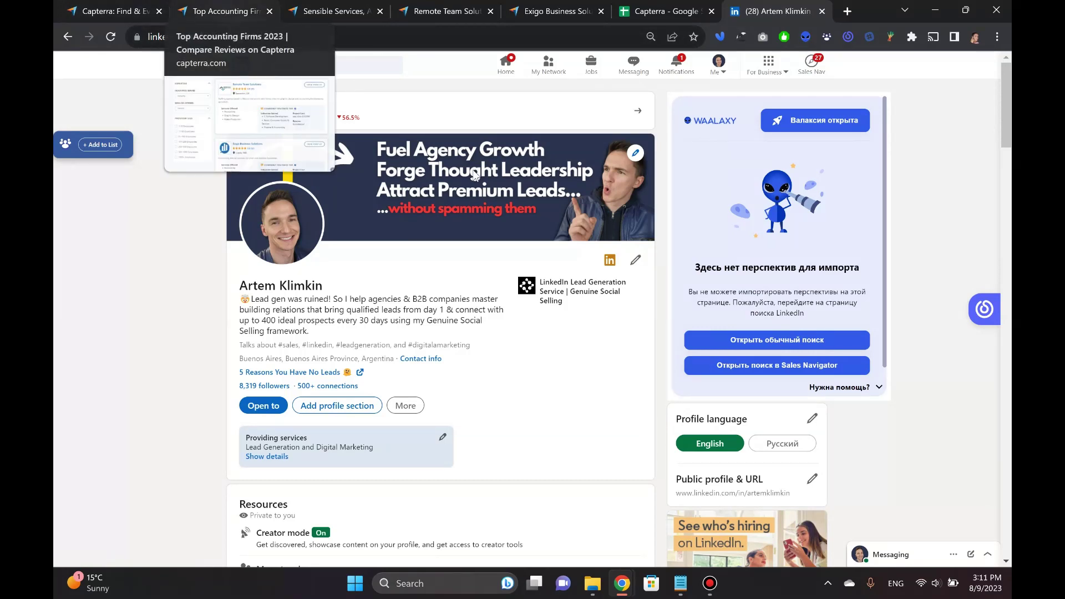
mouse_move(680, 583)
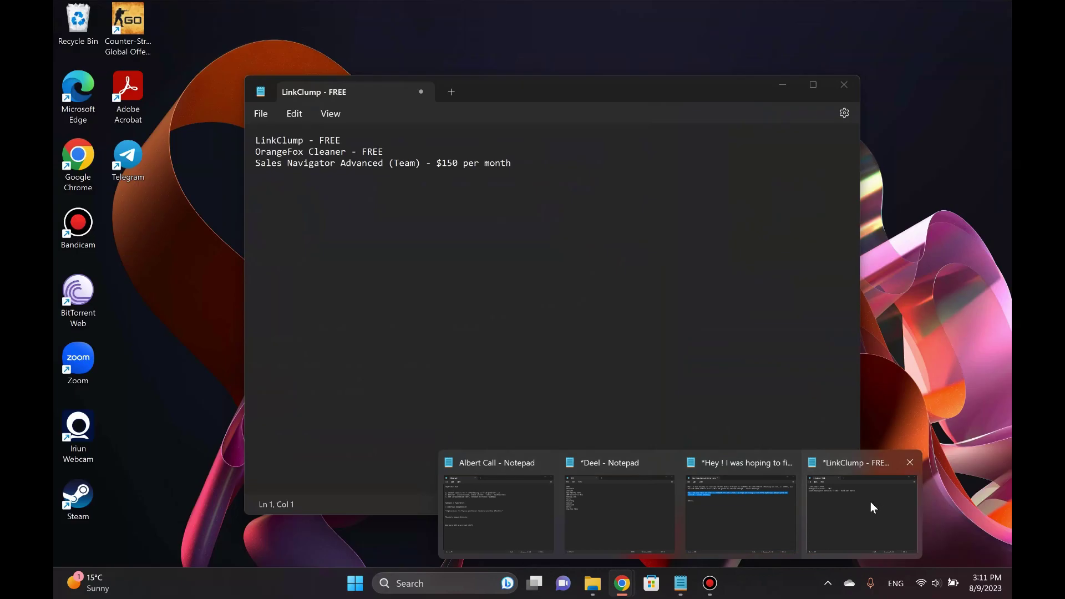
click(872, 504)
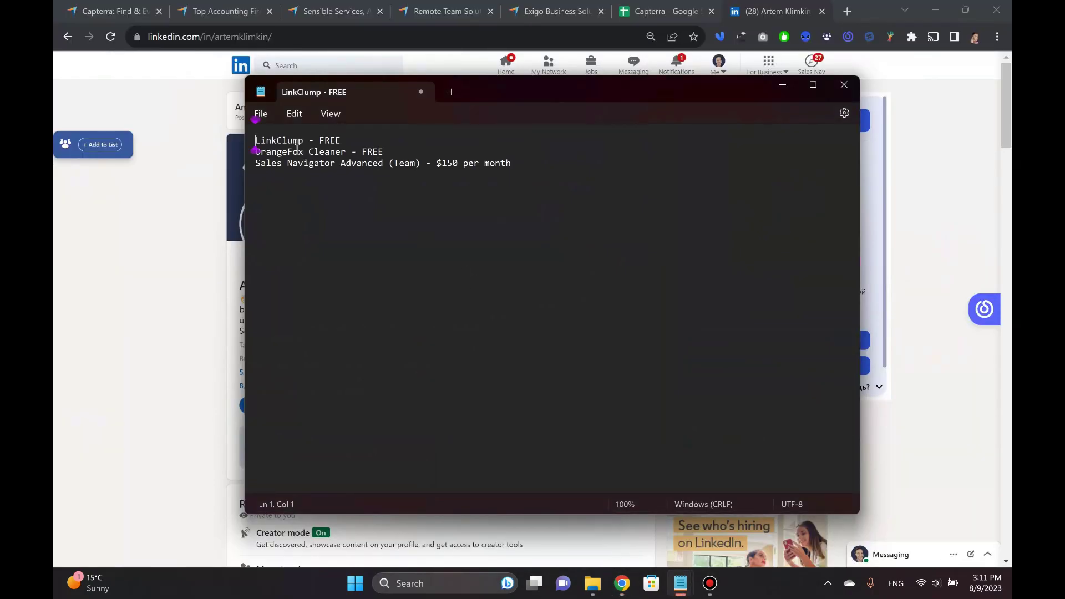
click(293, 145)
double_click(280, 140)
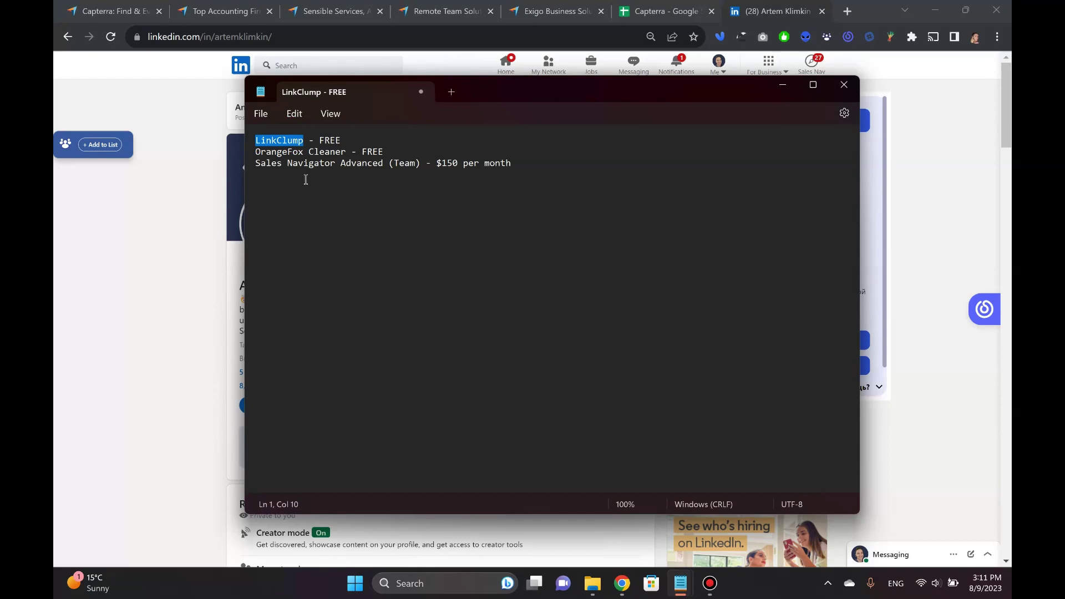
drag(255, 152, 364, 151)
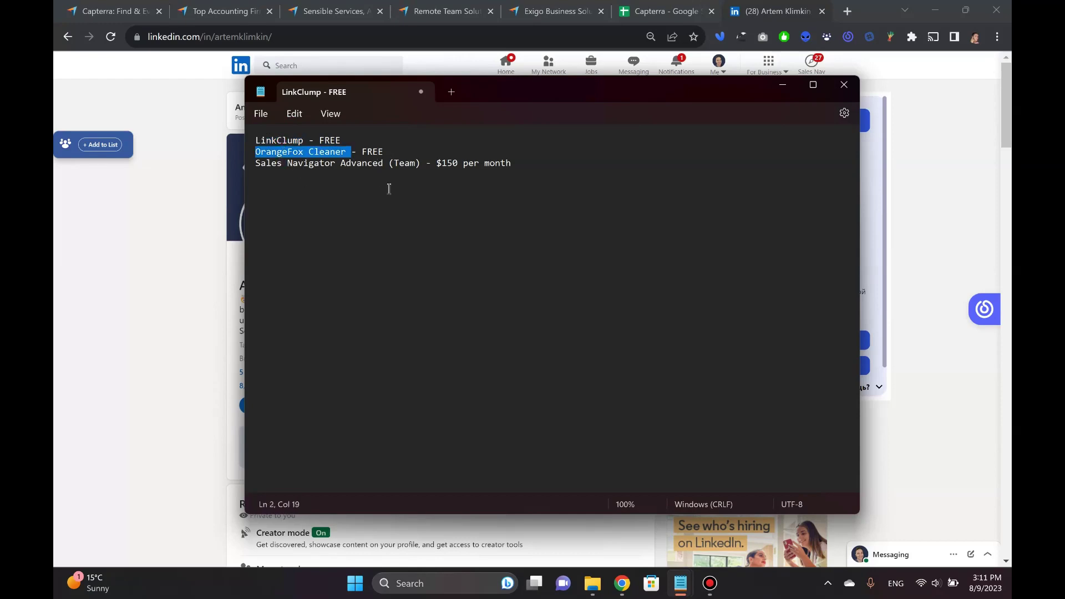
click(570, 167)
drag(272, 162, 418, 174)
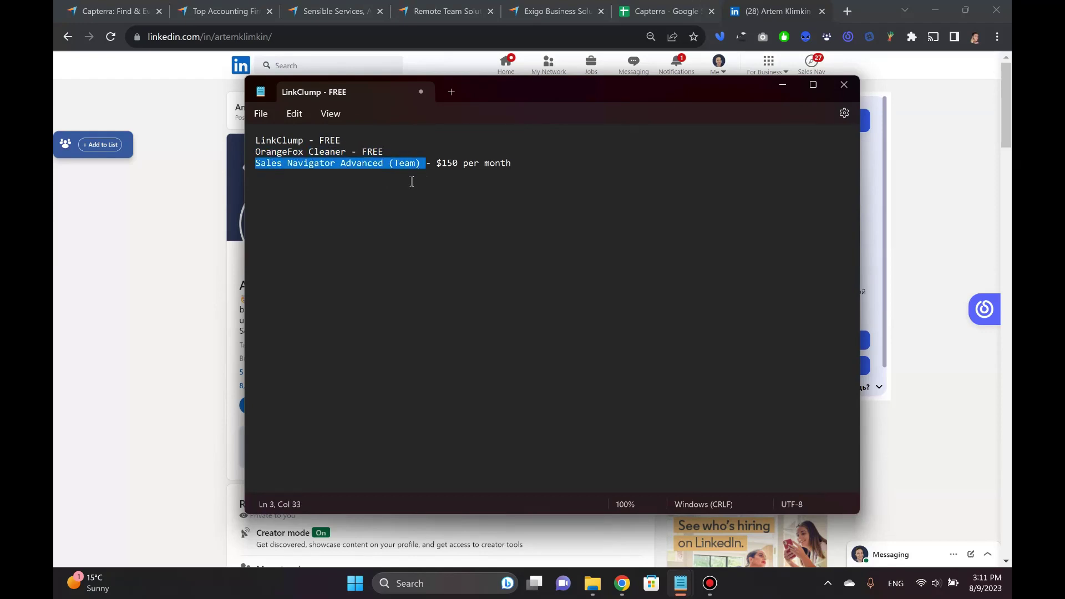
click(510, 164)
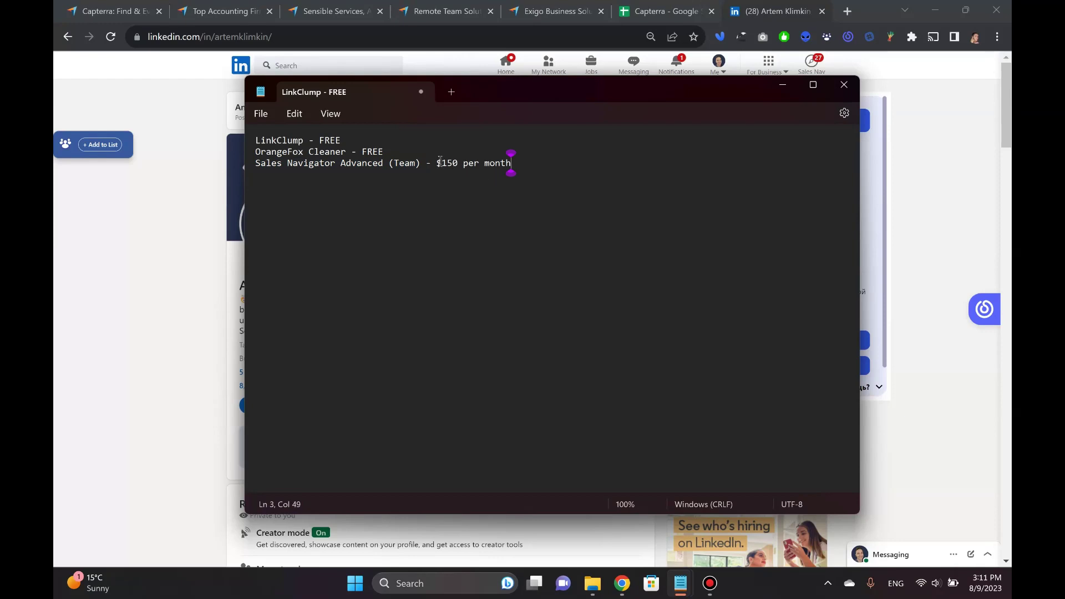
drag(440, 163, 514, 163)
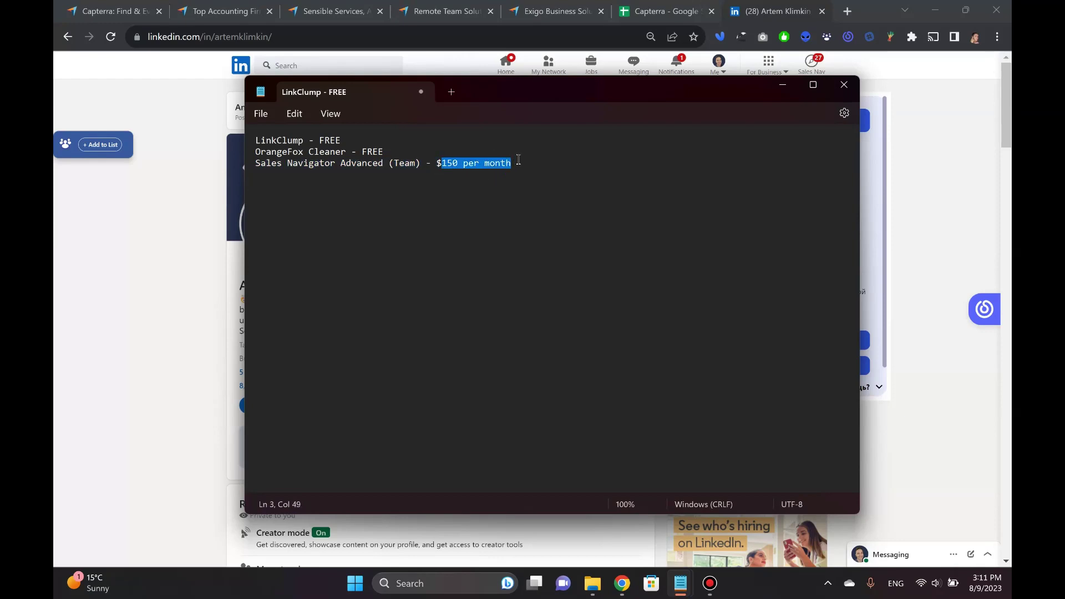
click(518, 160)
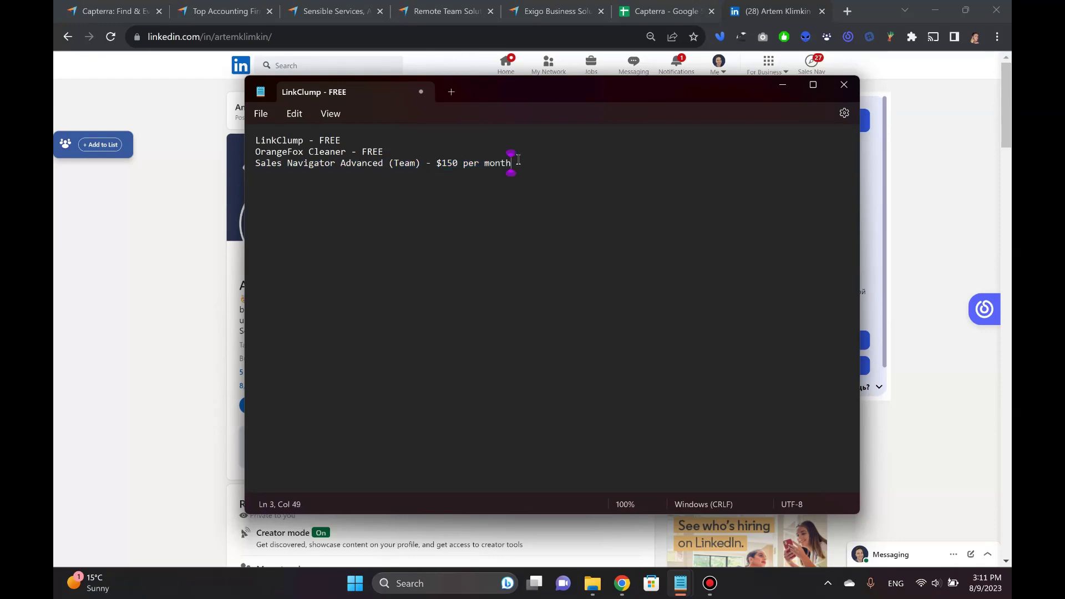
click(302, 165)
- Return to the Accounting Firms list and close the Sensible Services, Remote Team Solutions and Exigo tabs
click(133, 228)
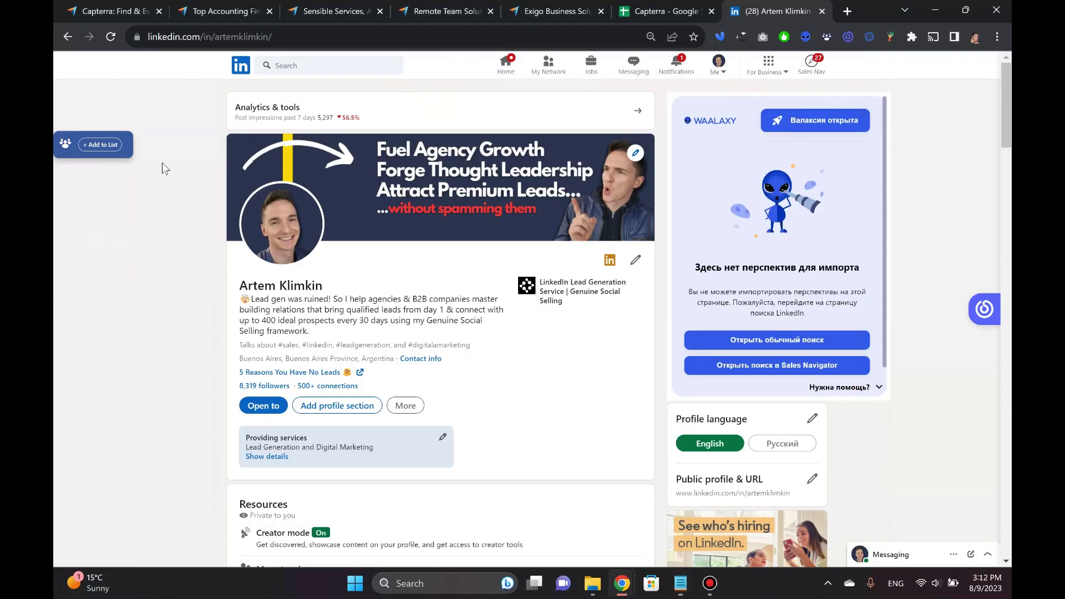
click(220, 12)
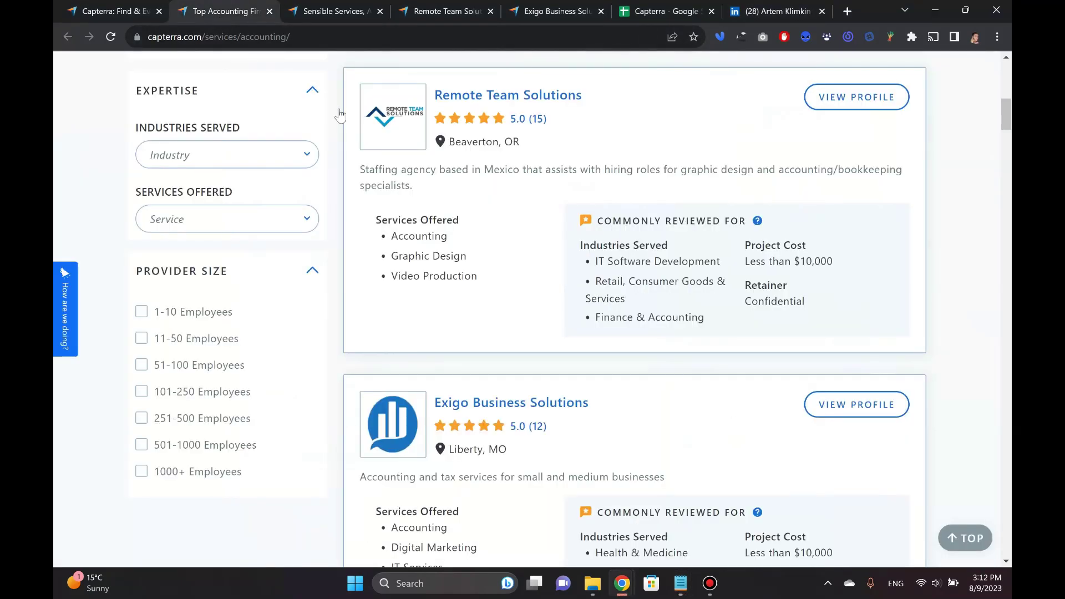
scroll(400, 178, up, 1)
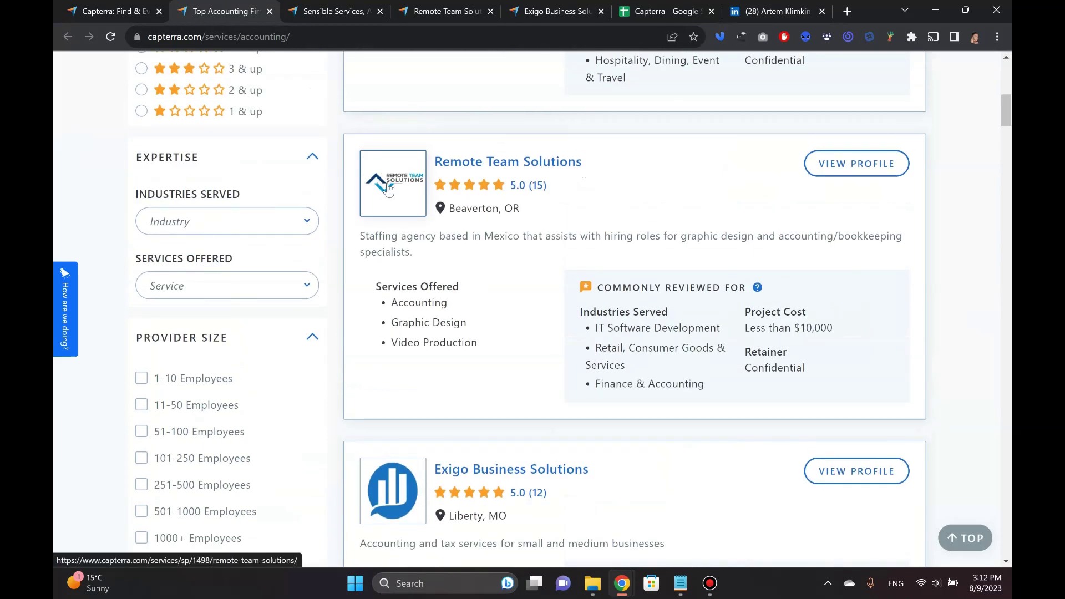
scroll(391, 195, up, 4)
scroll(392, 194, up, 4)
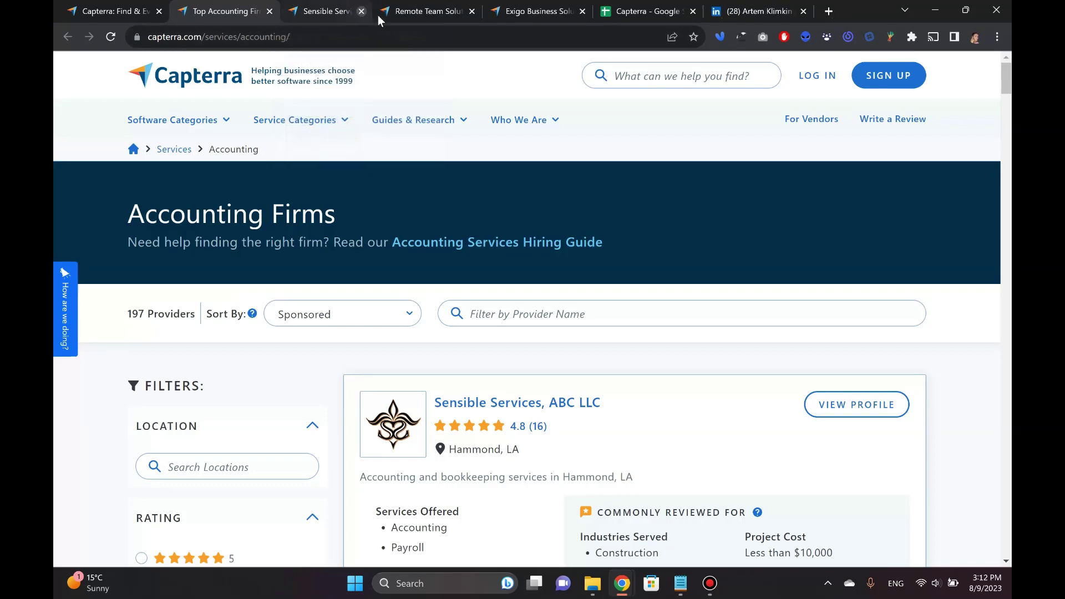
click(379, 12)
click(379, 12)
click(379, 12)
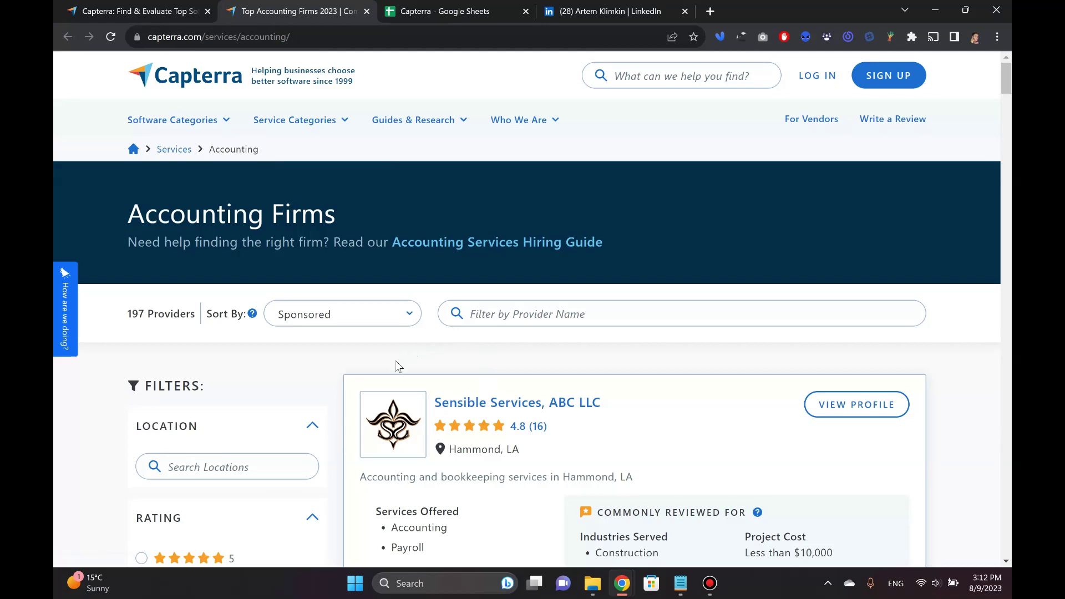
- Scroll through the Accounting Firms results and bring up the Linkclump extension's options
scroll(402, 358, down, 4)
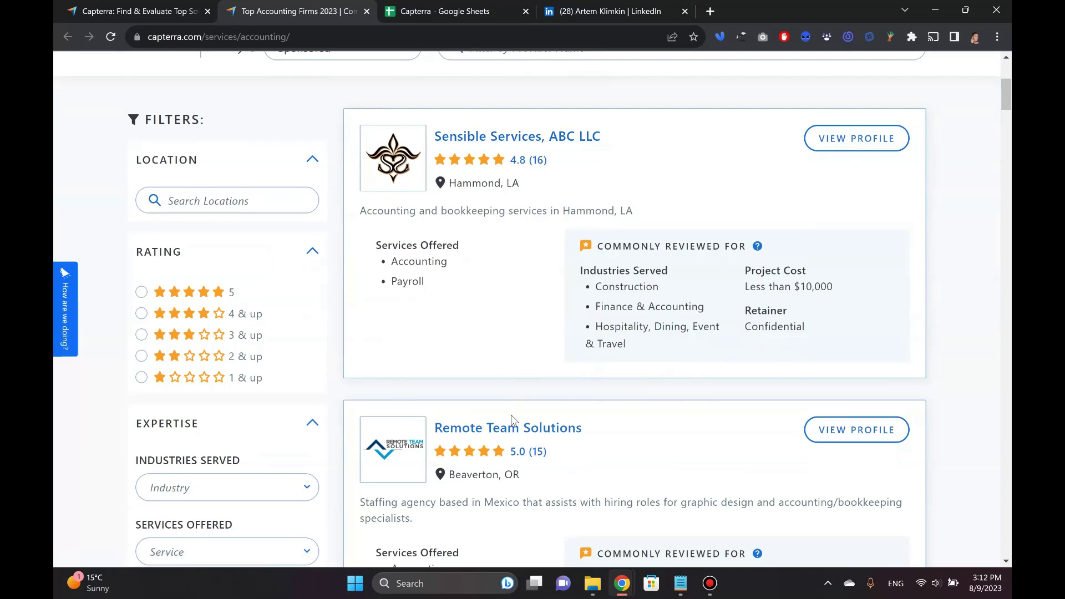
scroll(513, 244, down, 3)
scroll(513, 244, down, 3)
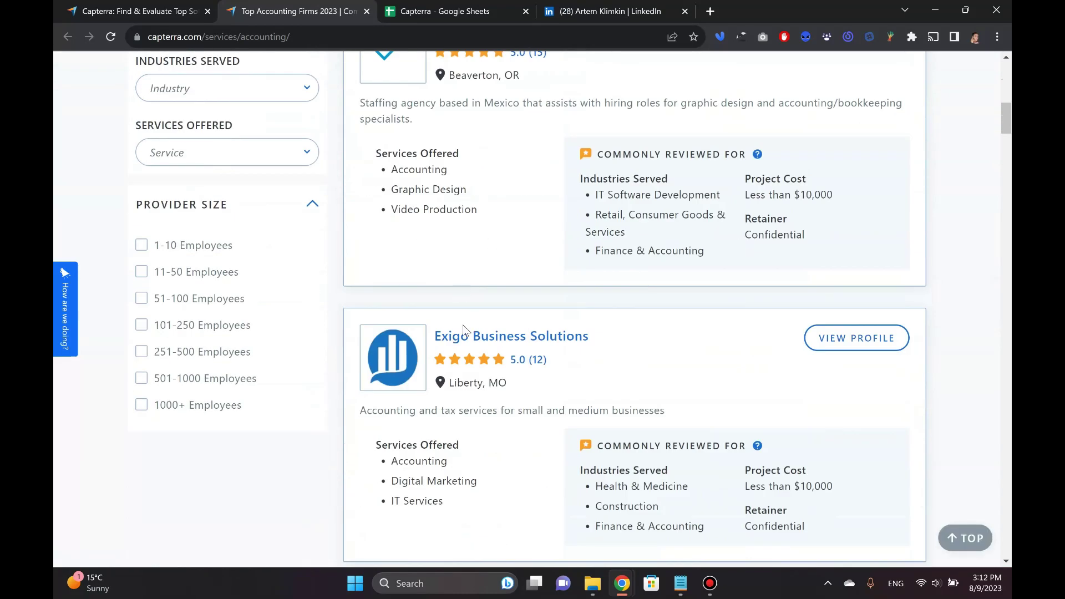
scroll(454, 342, down, 2)
scroll(465, 311, down, 4)
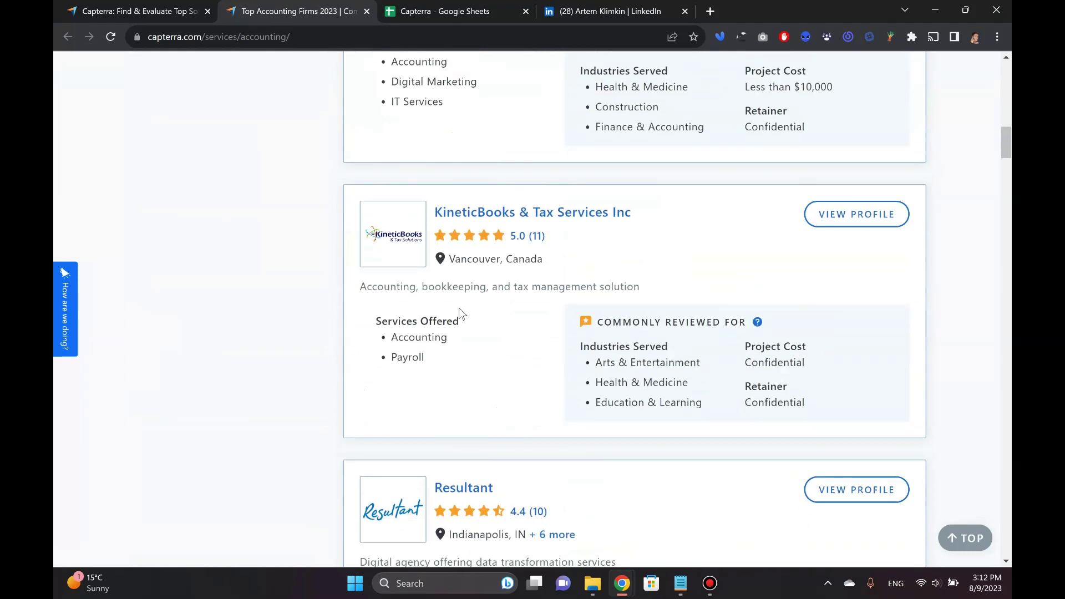
scroll(453, 308, up, 6)
scroll(452, 311, up, 9)
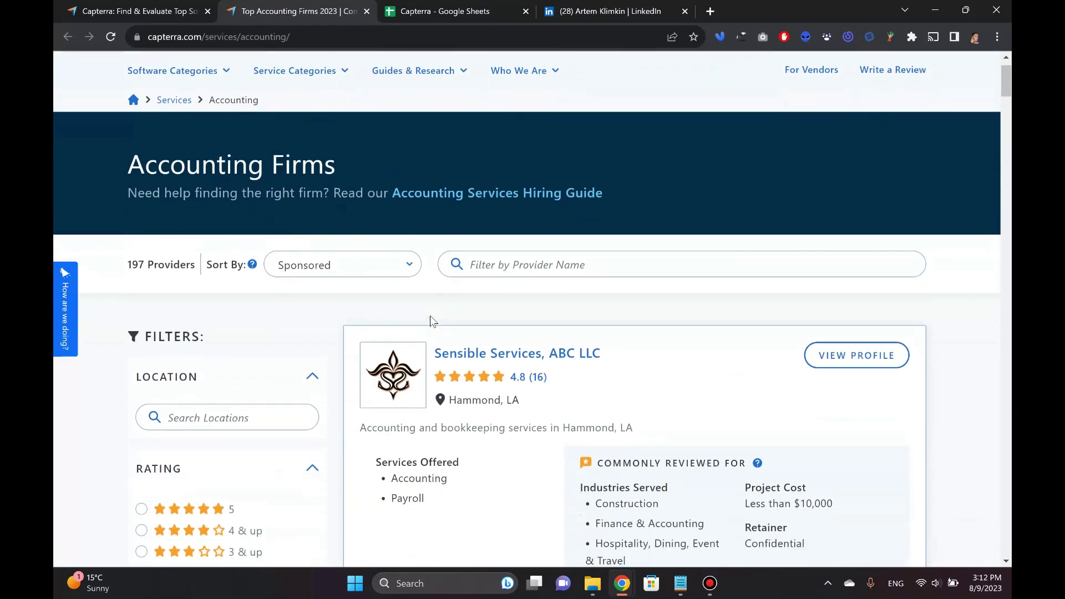
scroll(417, 271, down, 2)
right_click(888, 36)
click(832, 107)
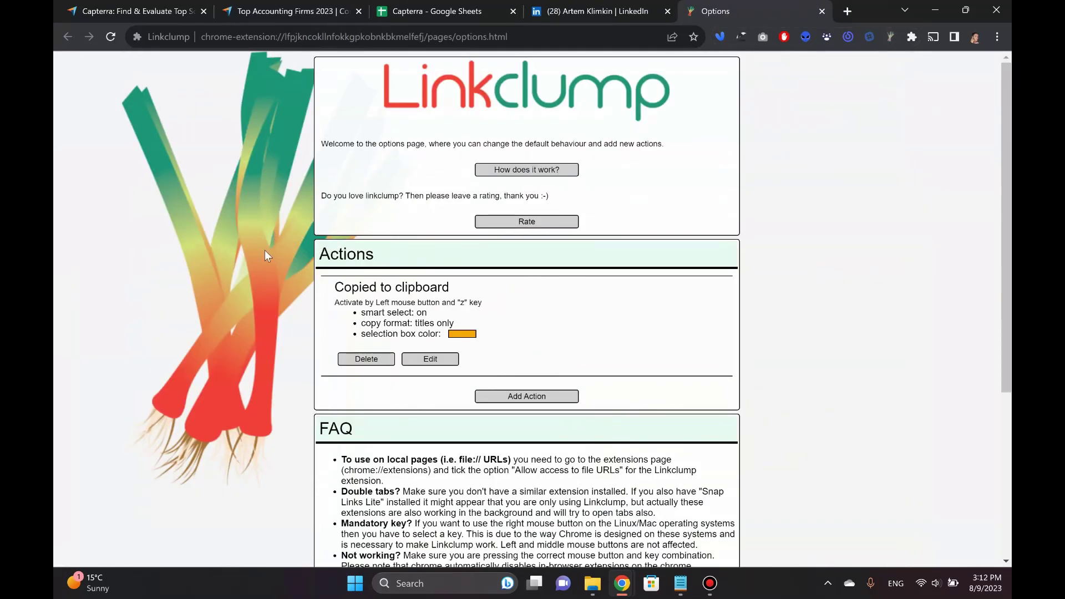
scroll(335, 238, down, 2)
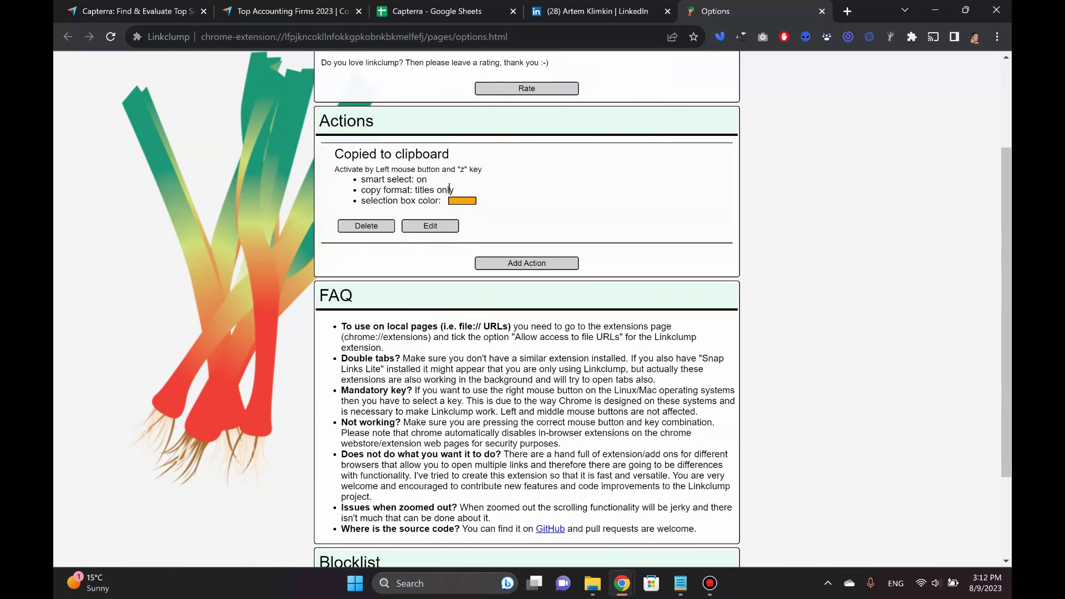
drag(450, 189, 424, 190)
click(413, 202)
click(430, 226)
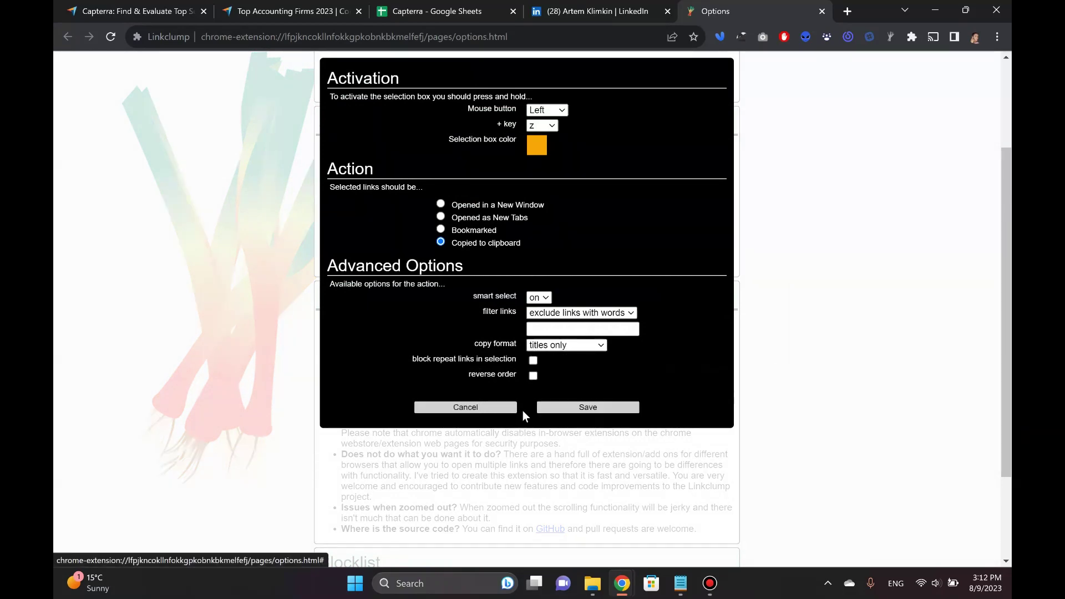
click(495, 408)
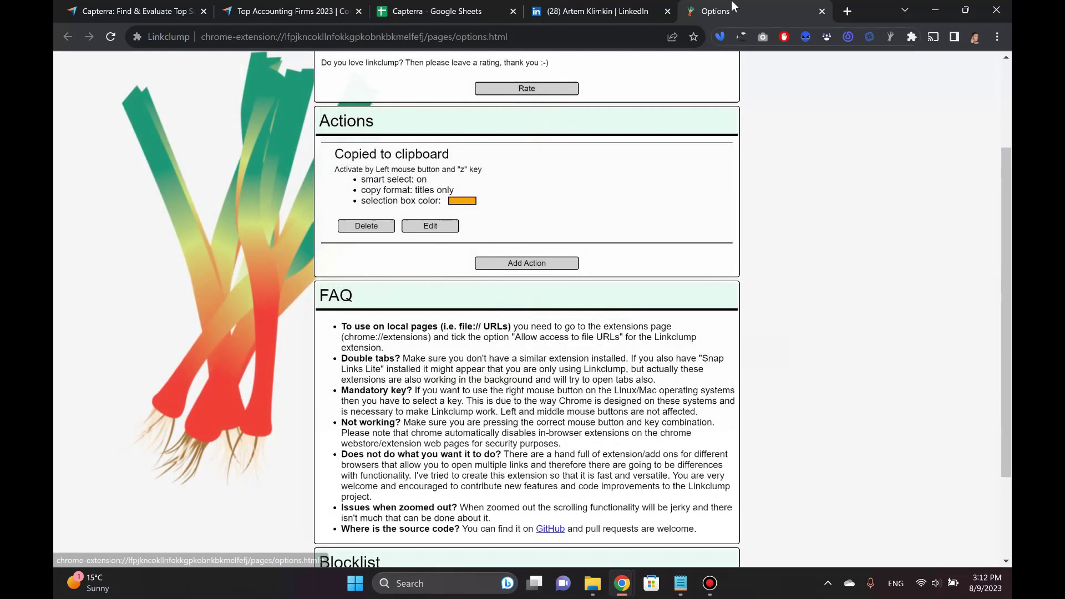
click(821, 11)
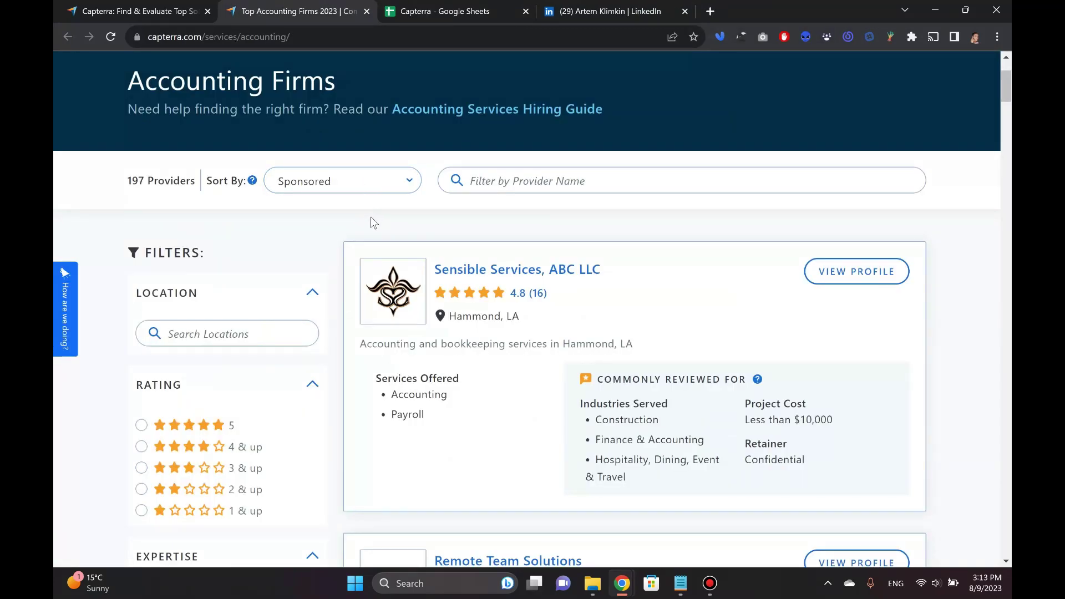
right_click(891, 34)
click(837, 107)
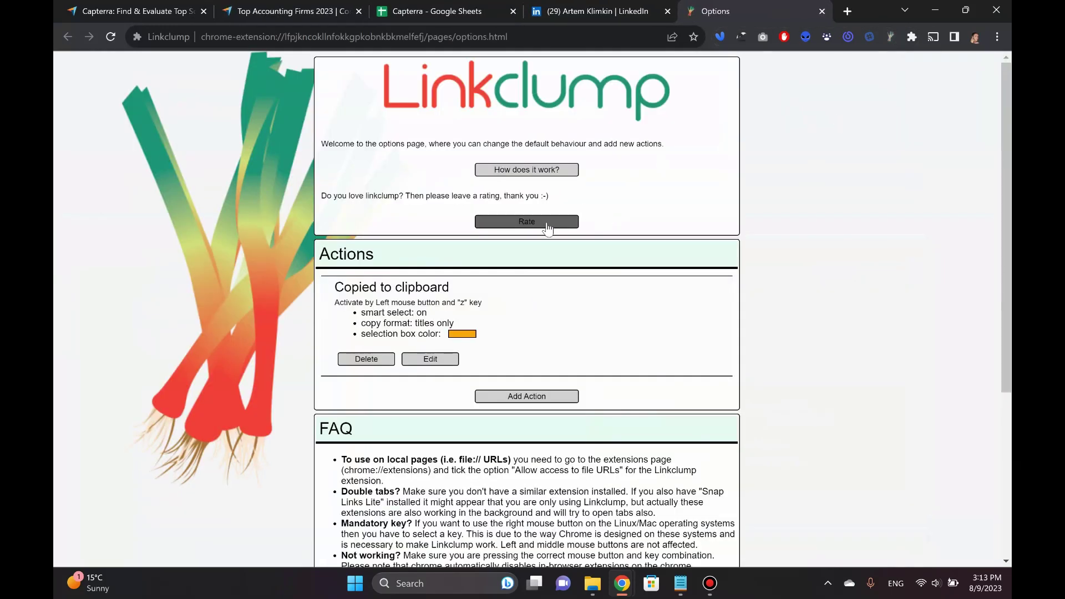
drag(383, 303, 478, 306)
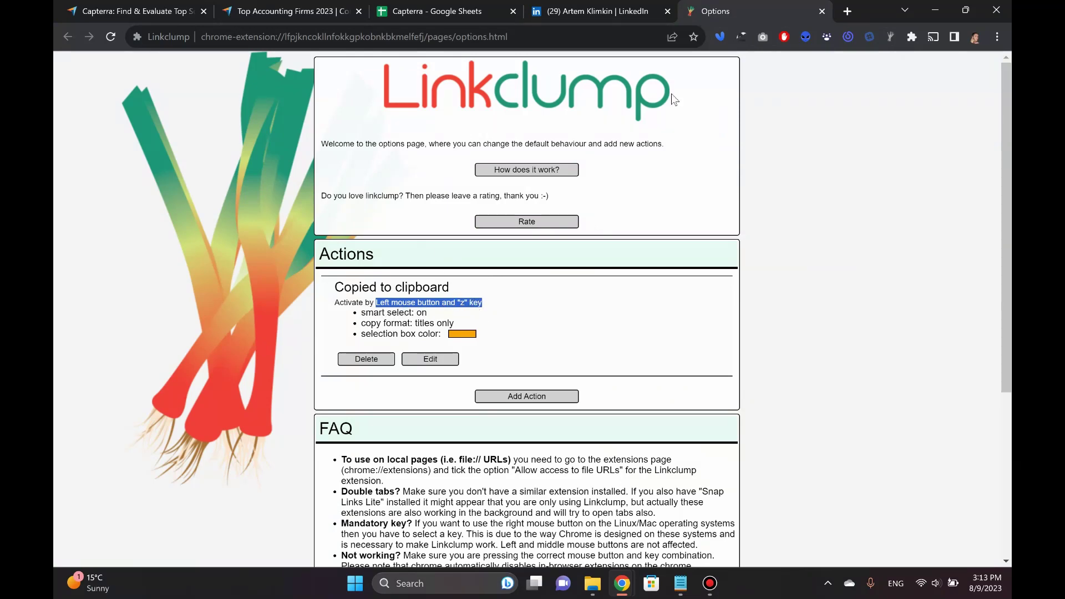
click(822, 11)
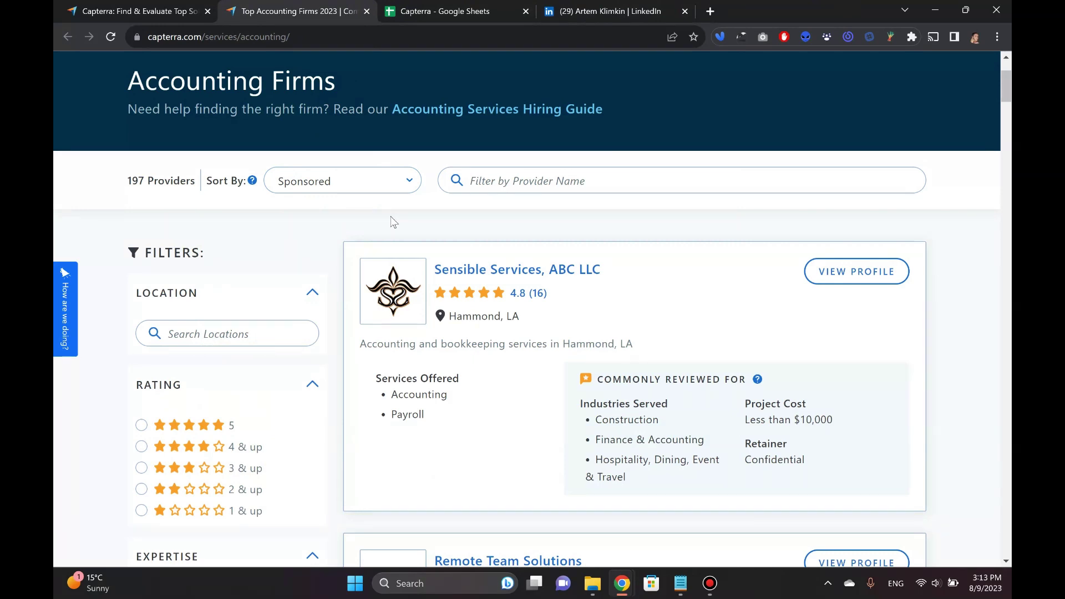
- Sweep a Linkclump selection box across all 25 firm names on page 1 to copy their titles
drag(391, 220, 471, 231)
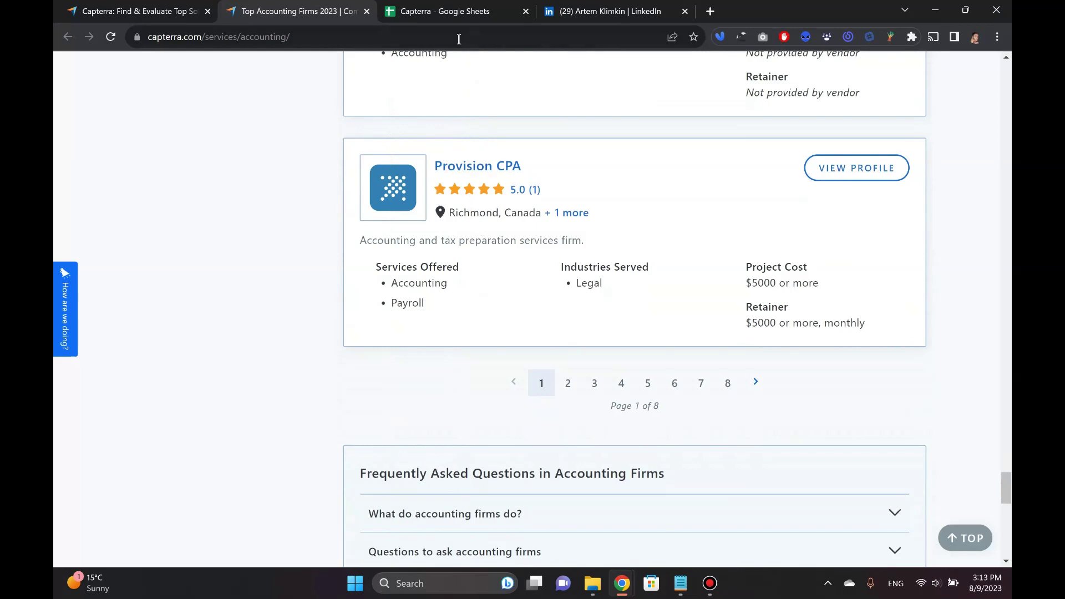
- Paste the 25 firm names into C2:C26 of the Capterra sheet and autofit column C
click(452, 17)
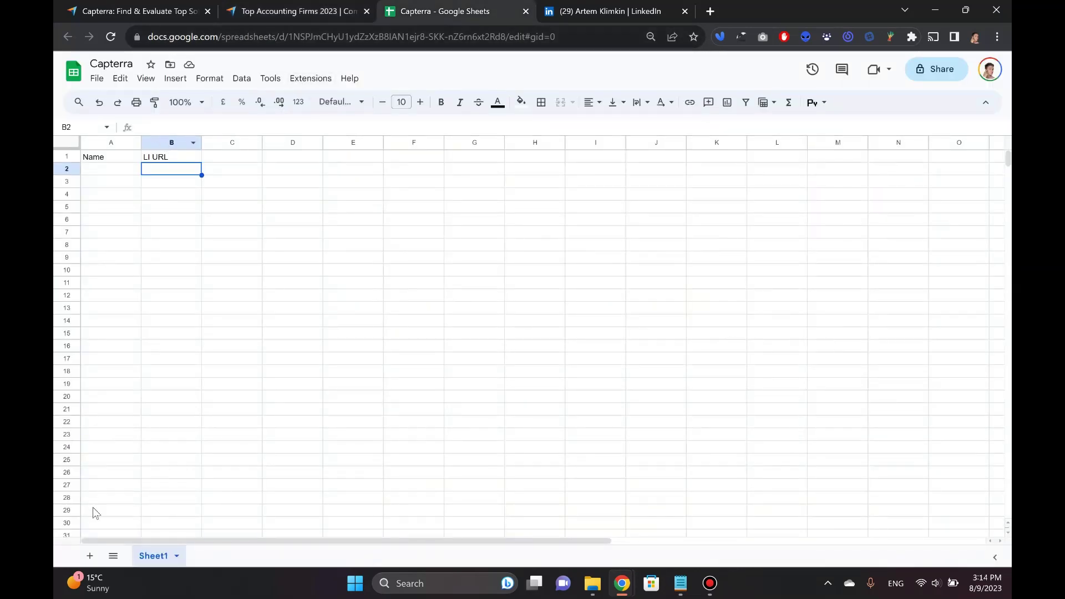
click(257, 172)
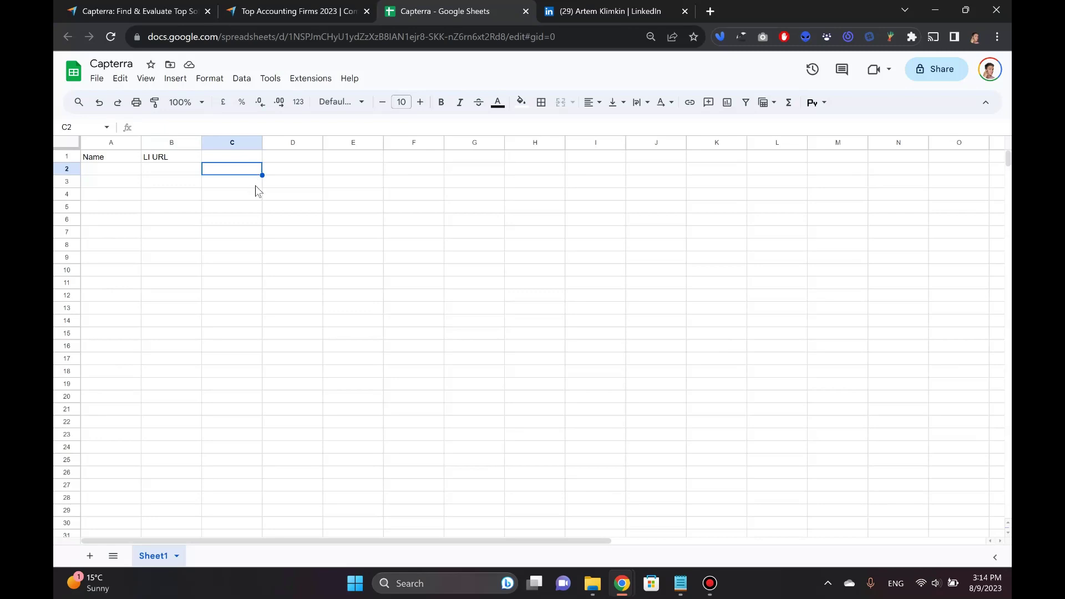
text(Sensible Services, ABC LLC Remote Team Solutions Exigo Business Solutions KineticBooks & Tax Services Inc Resultant Numetrica Gondal Accountancy NumberSquad Accounting Ossisto NSKT Global LedgerFi Auxis SMAART Company GoldRiver Consulting 212 Tax & Accounting Services LYFE Accounting Meru Accounting Finsmart Accounting Robert Torres & Company Eileen Guber,CPA, Vertices McLaughlin & Quinn Szweda Consulting, LLC Tax Calgary Provision CPA)
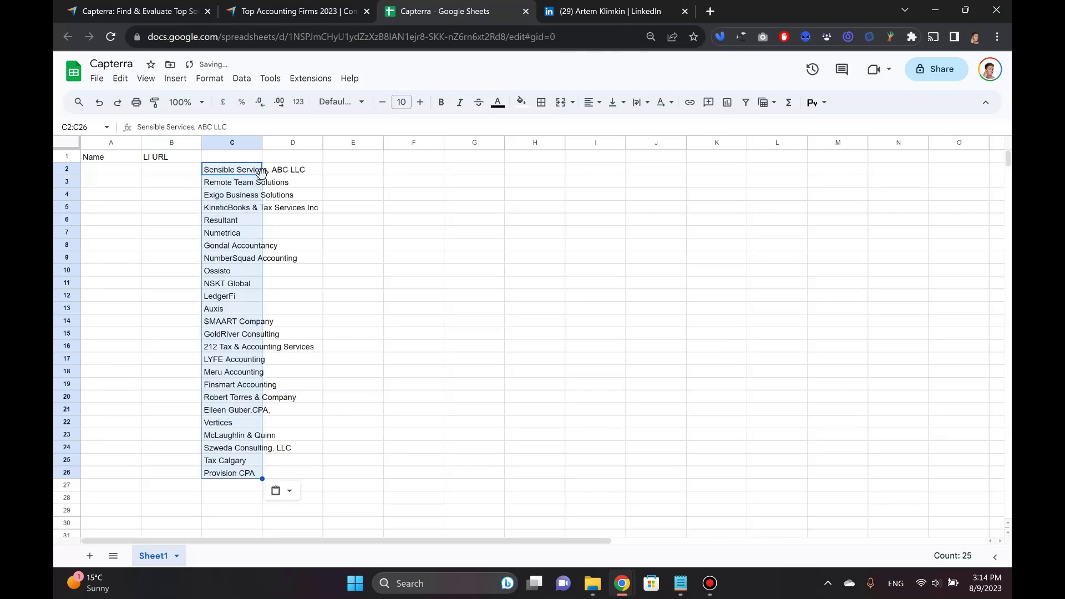
double_click(263, 143)
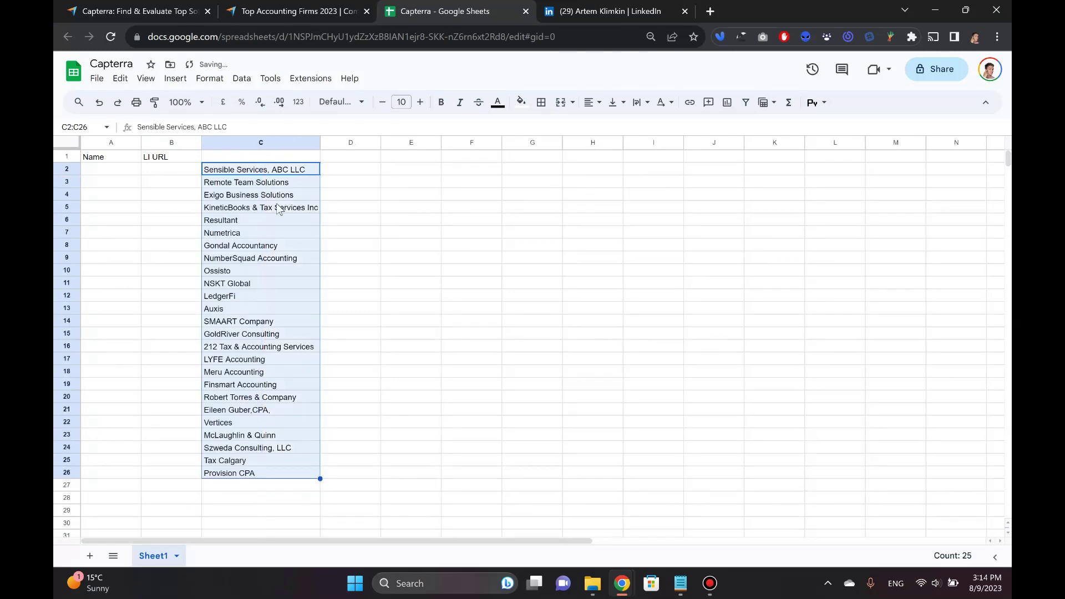
click(279, 209)
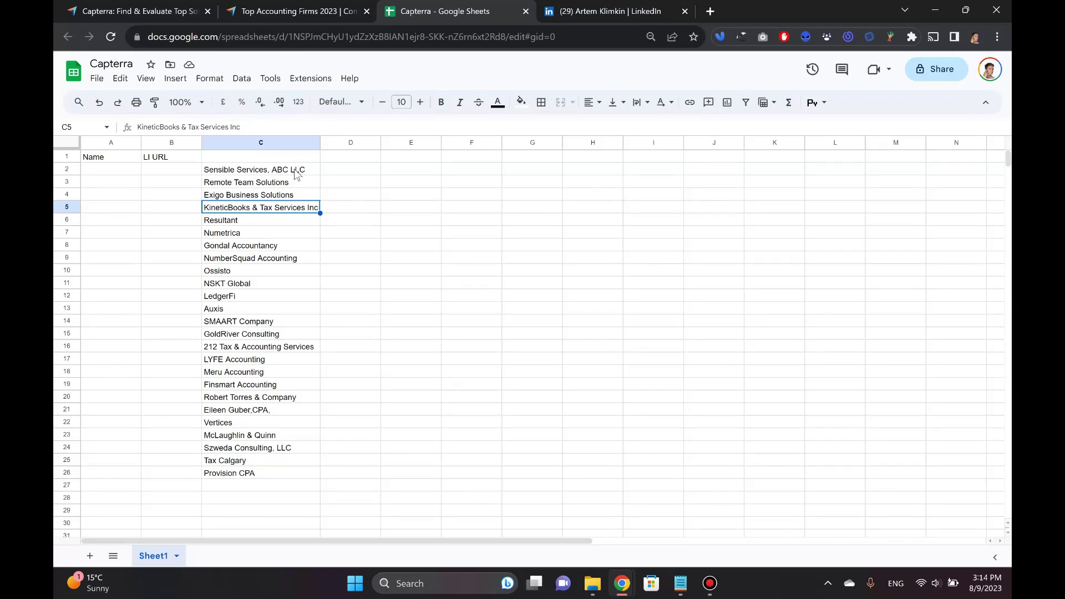
- Enter the search note site:https in cell D2
click(296, 173)
click(368, 169)
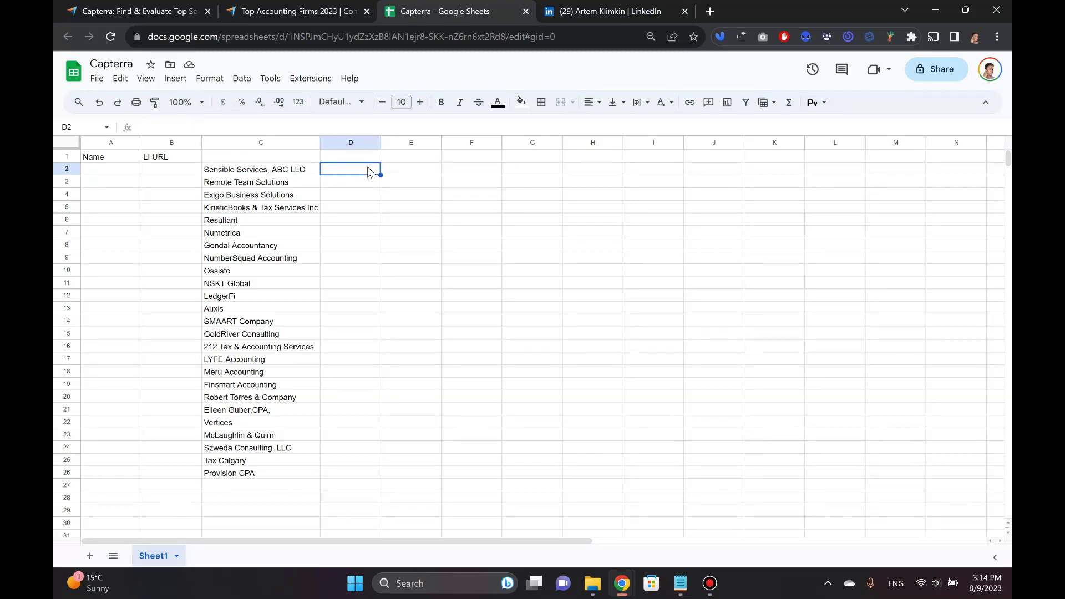
text(site:https)
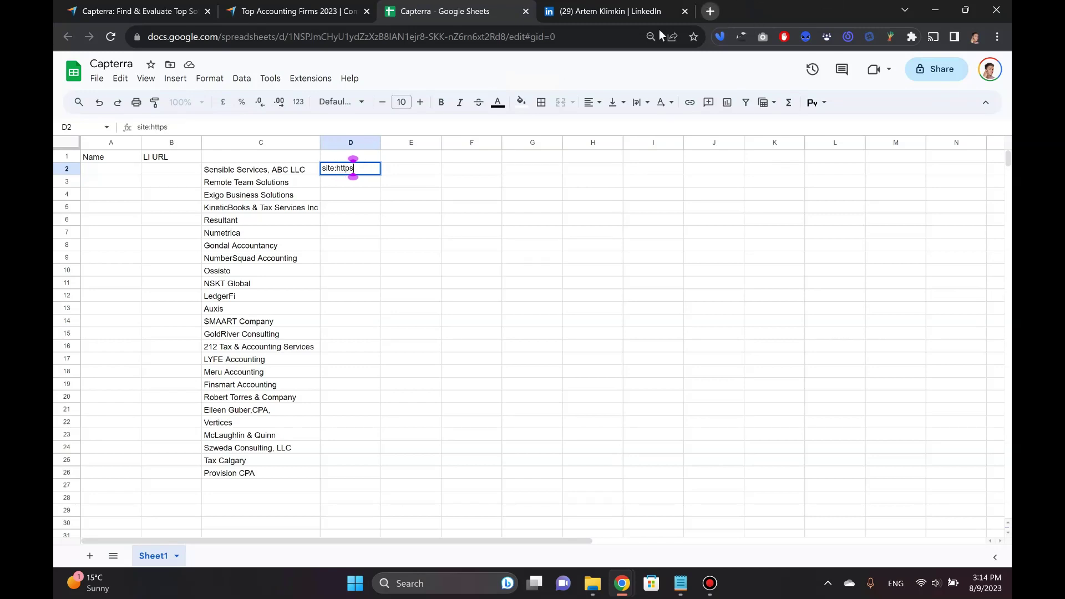
- Copy Remote Team Solutions from C3 and paste it as a search in a new tab
click(249, 183)
key(ctrl+c)
click(710, 11)
key(ctrl+v)
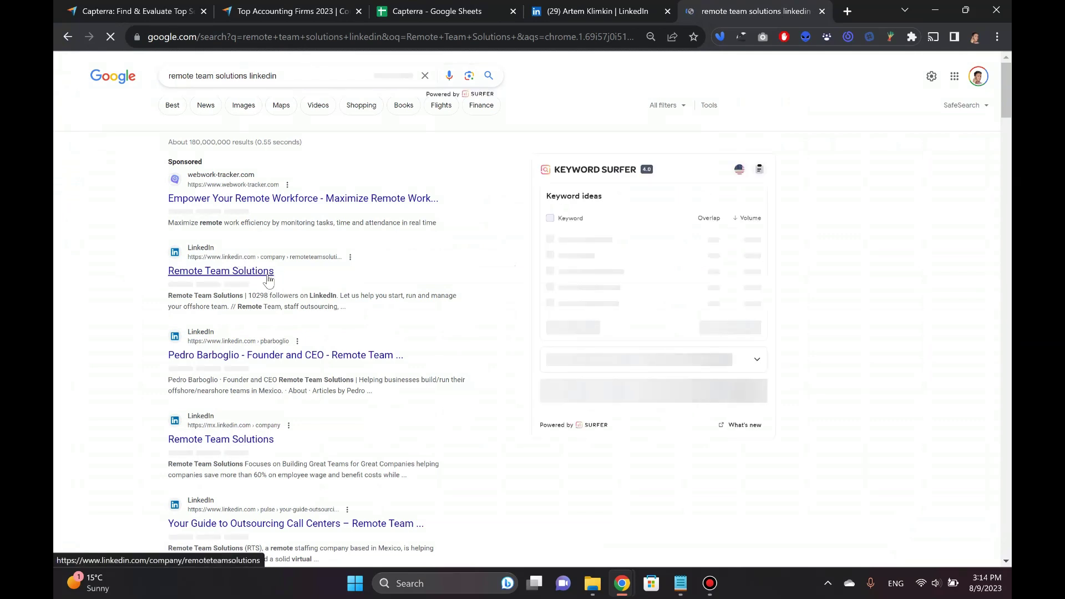
- Open the LinkedIn Remote Team Solutions result in its own tab, view it, then return to the sheet
middle_click(261, 272)
click(710, 12)
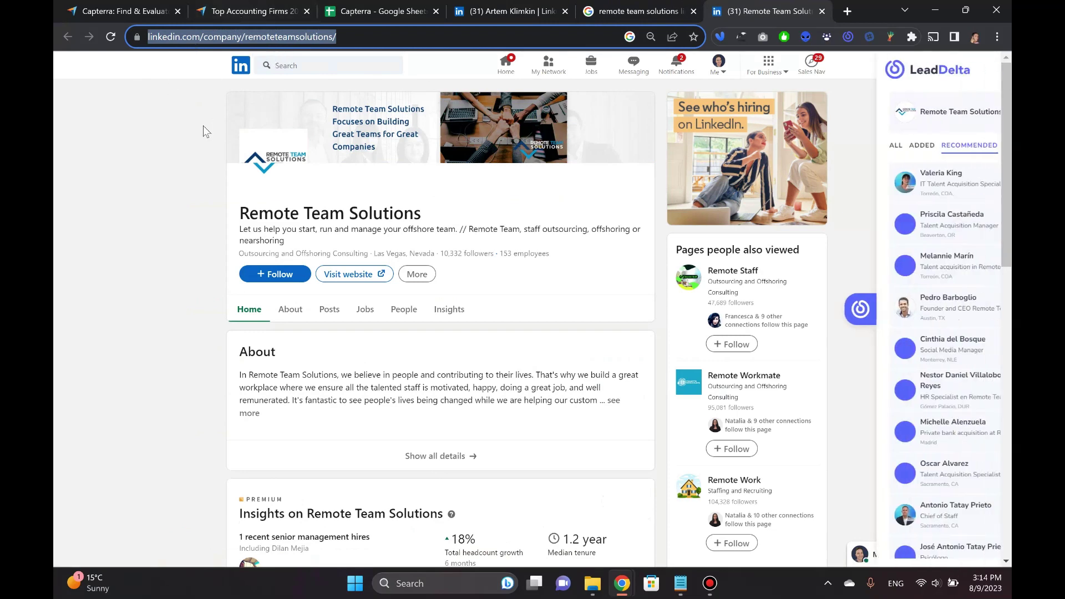
click(384, 13)
- Paste Remote Team Solutions' LinkedIn company URL into F3, widen column F and remove its link
click(340, 182)
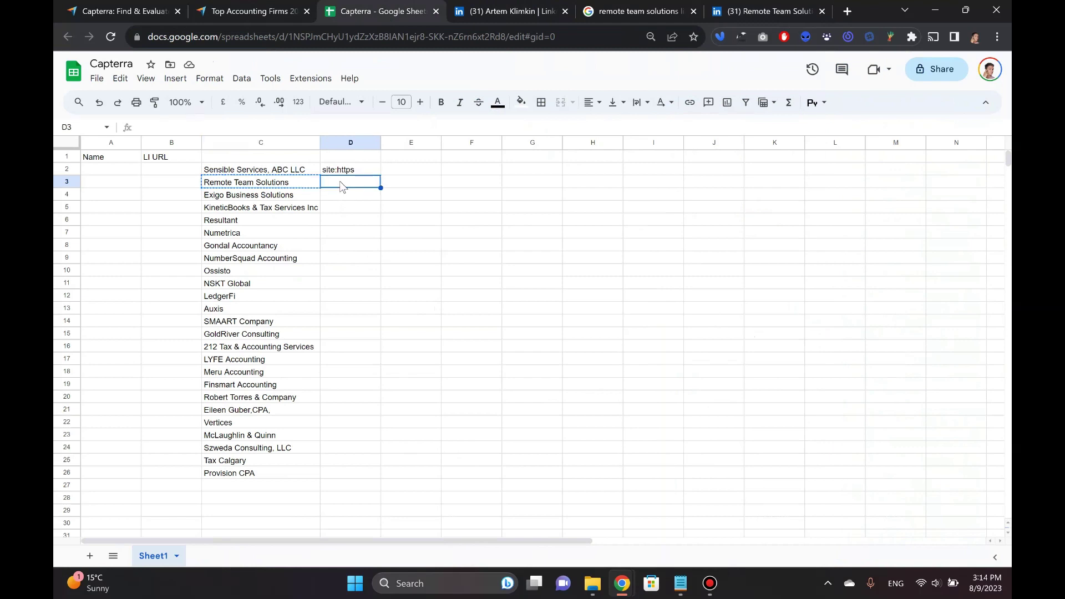
click(455, 185)
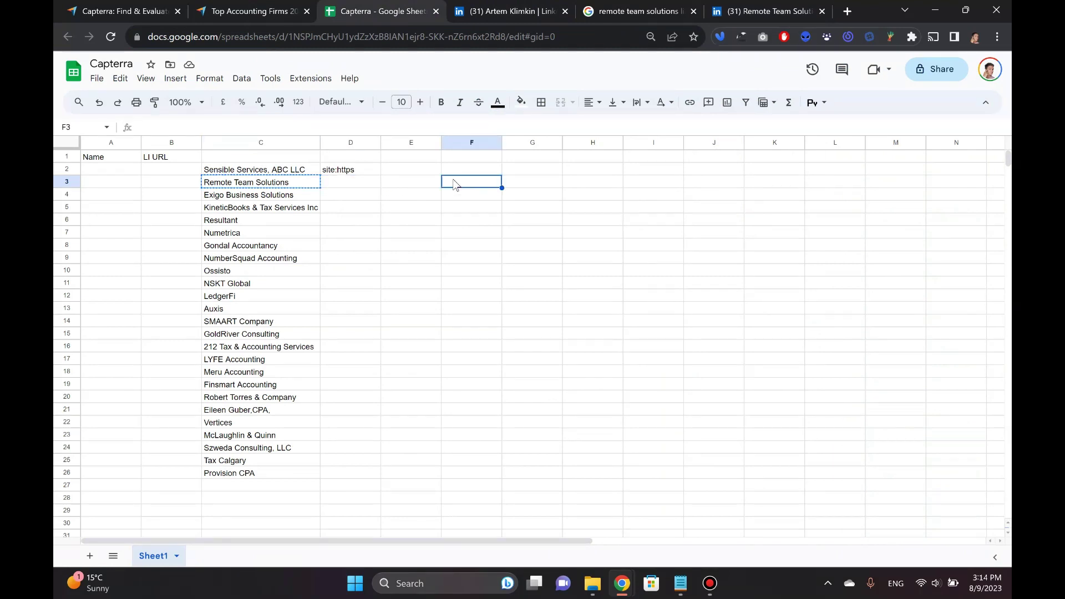
key(ctrl+v)
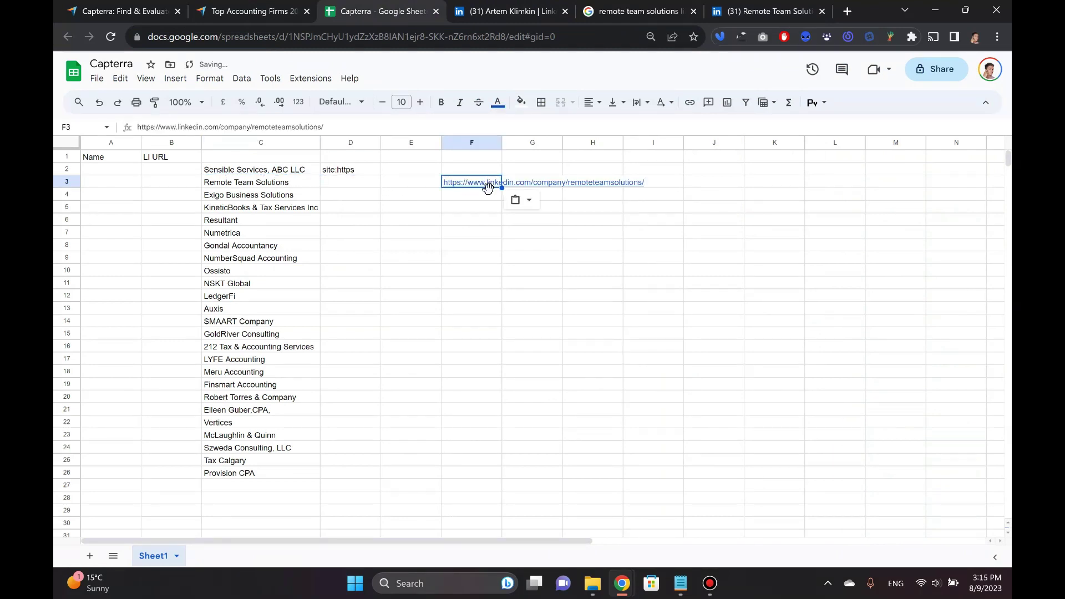
double_click(502, 140)
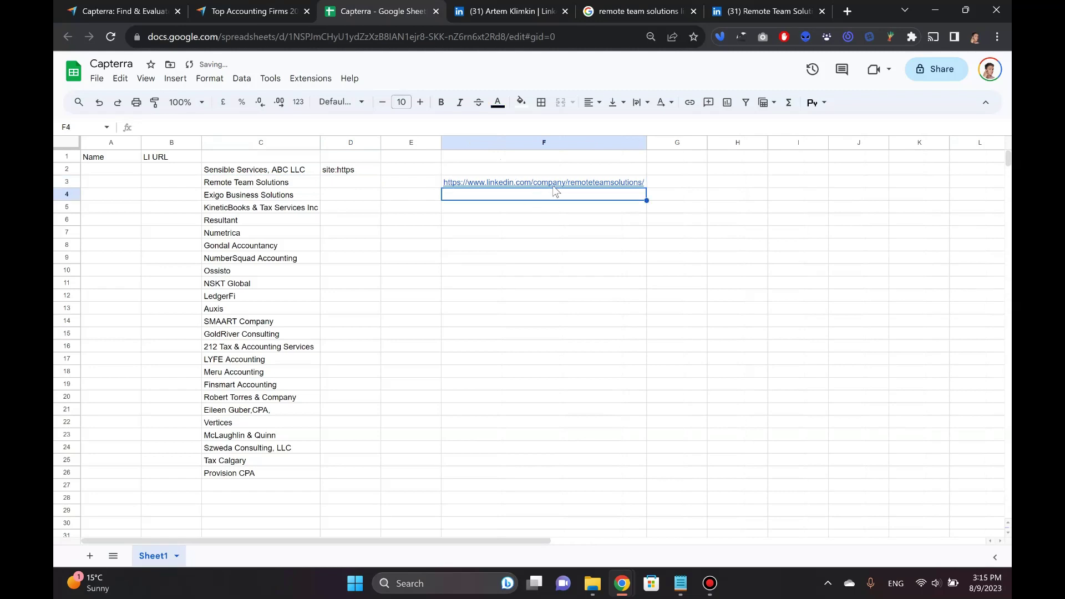
mouse_move(561, 186)
click(633, 201)
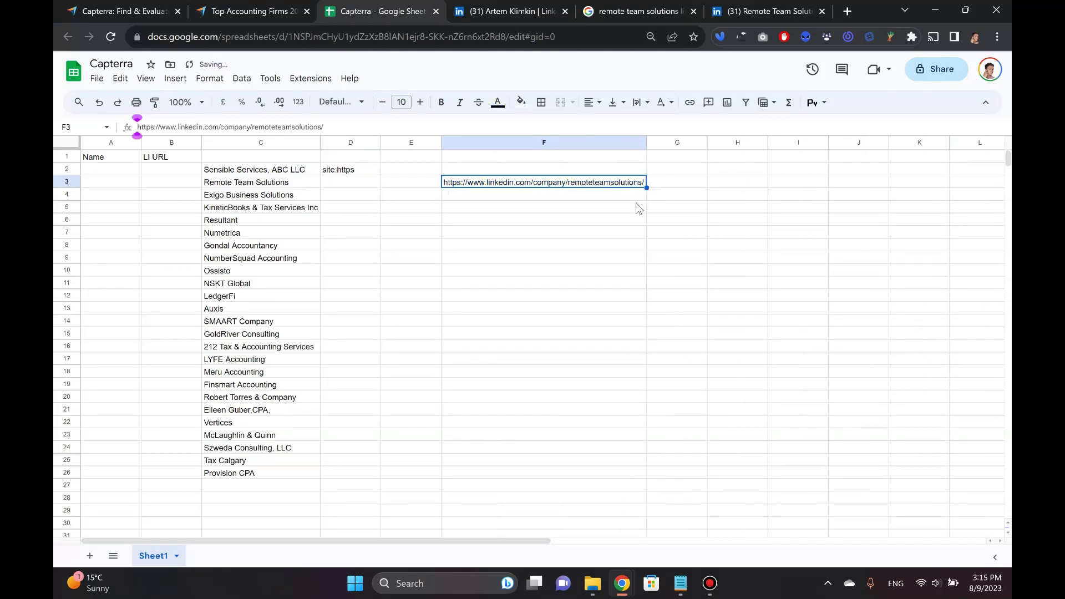
double_click(481, 185)
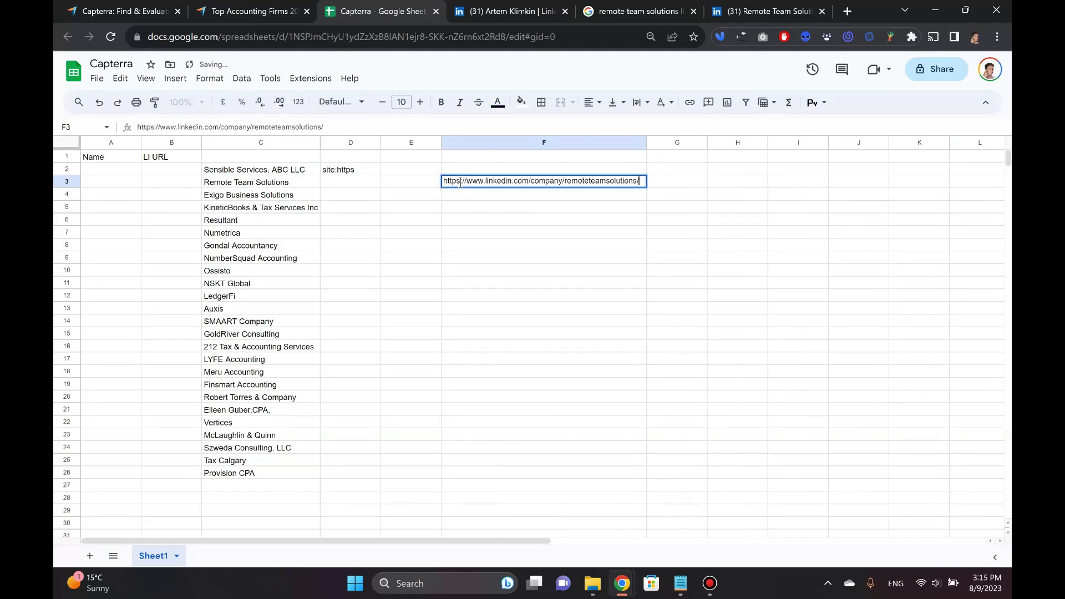
drag(444, 181, 543, 176)
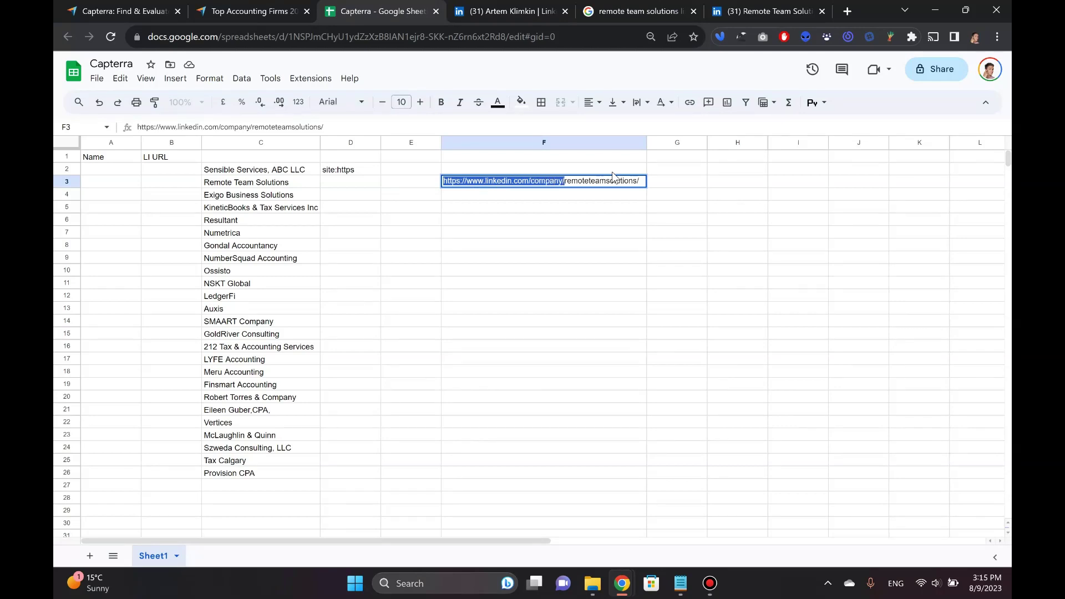
click(347, 169)
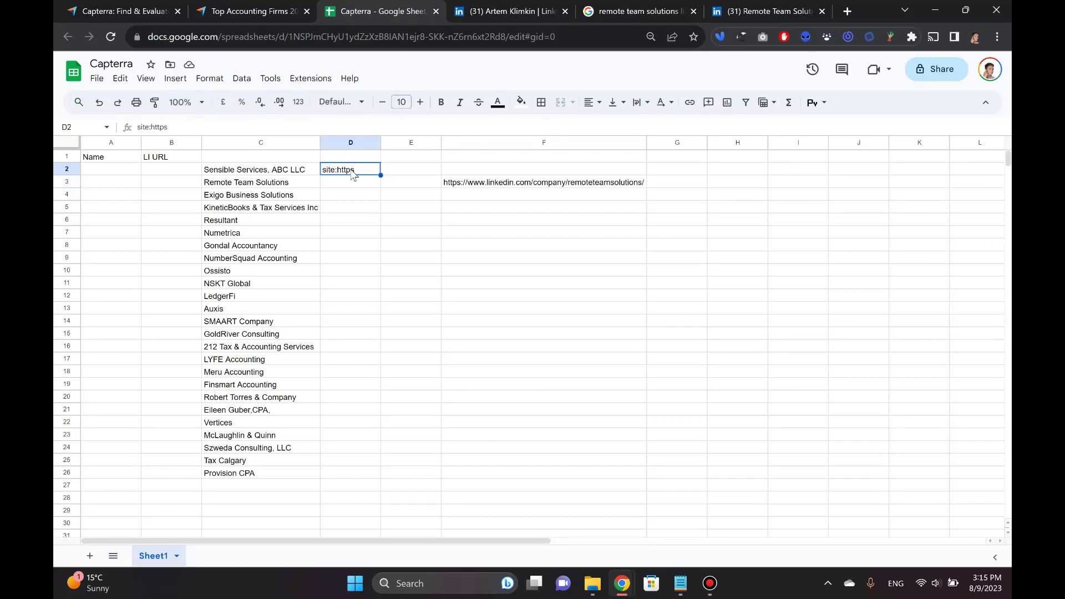
double_click(348, 169)
double_click(346, 169)
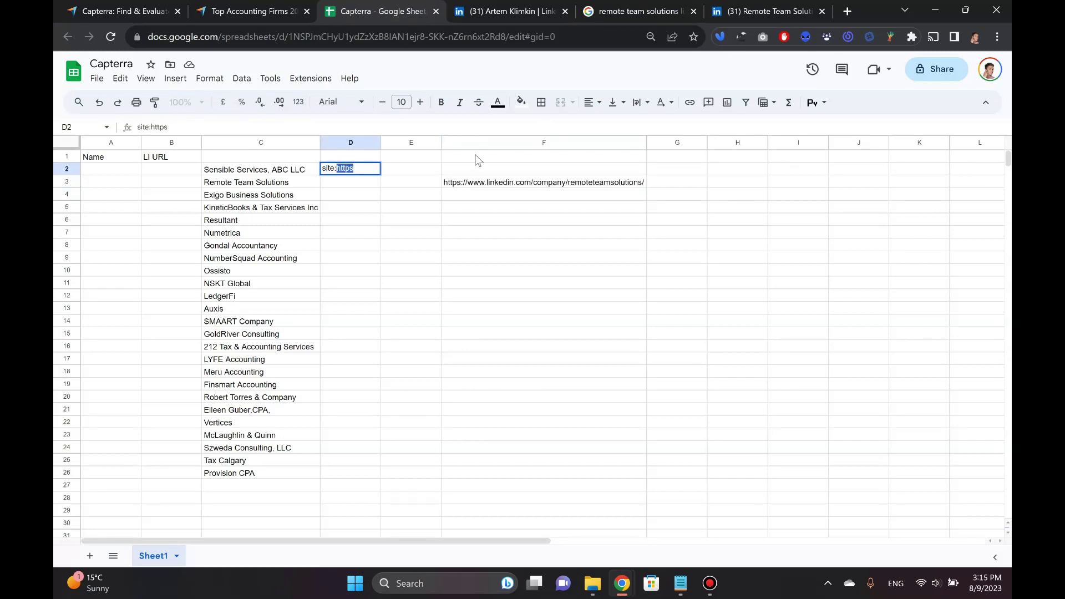
key(ctrl+v)
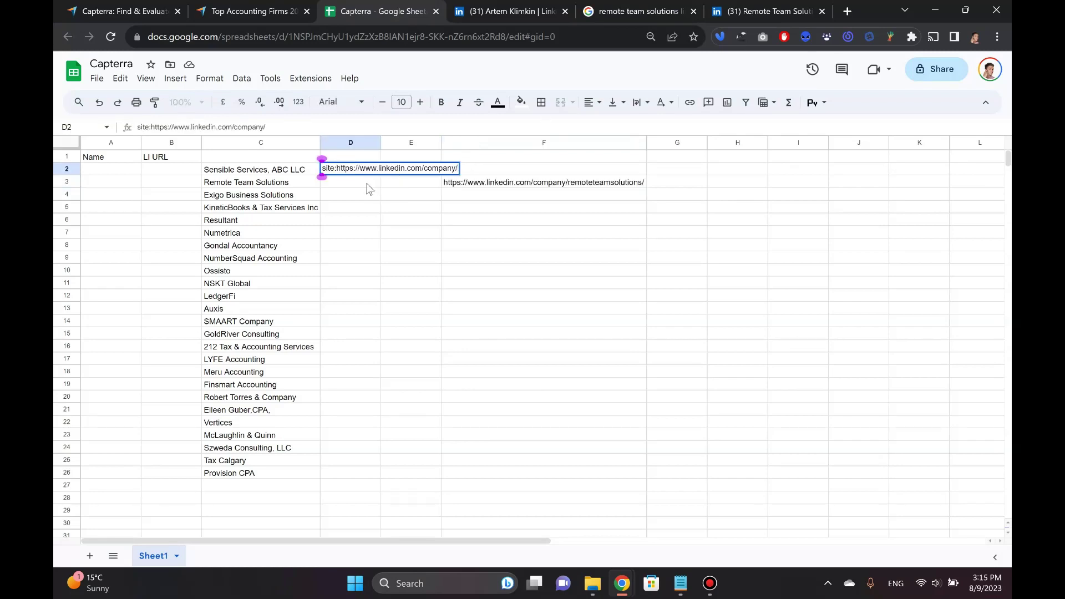
key(Return)
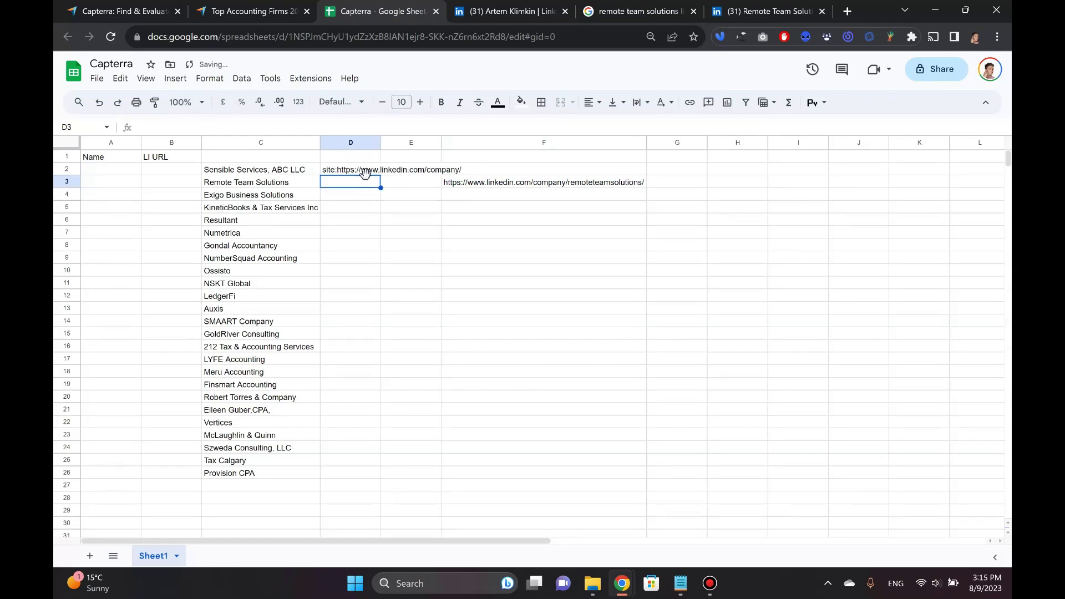
drag(380, 142, 464, 144)
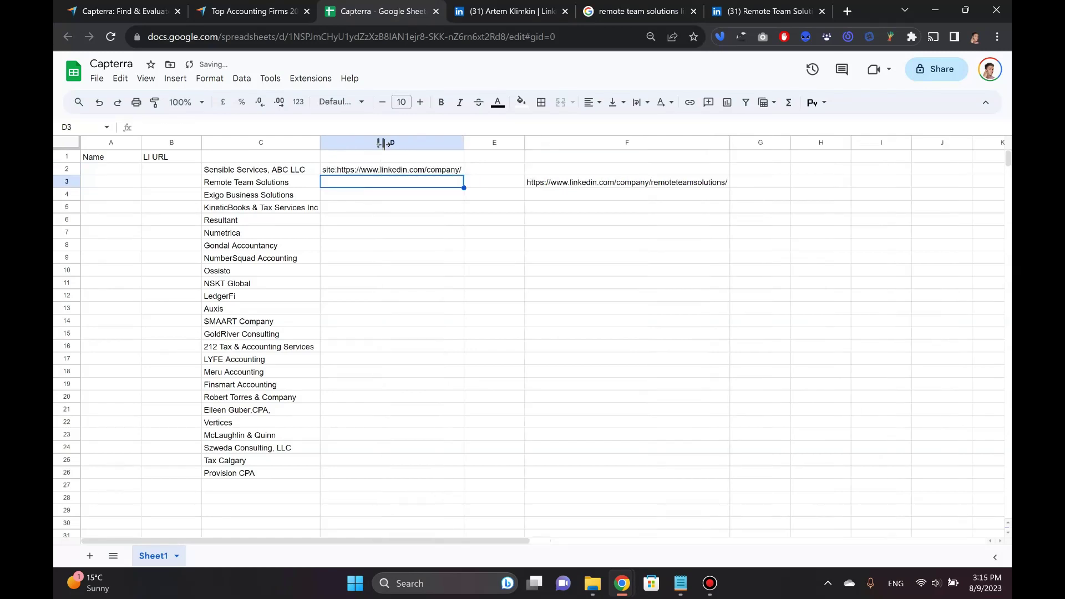
- Enter =CONCAT(D2,C2) in E2 and widen column E to fit the joined query
click(481, 169)
text(=con)
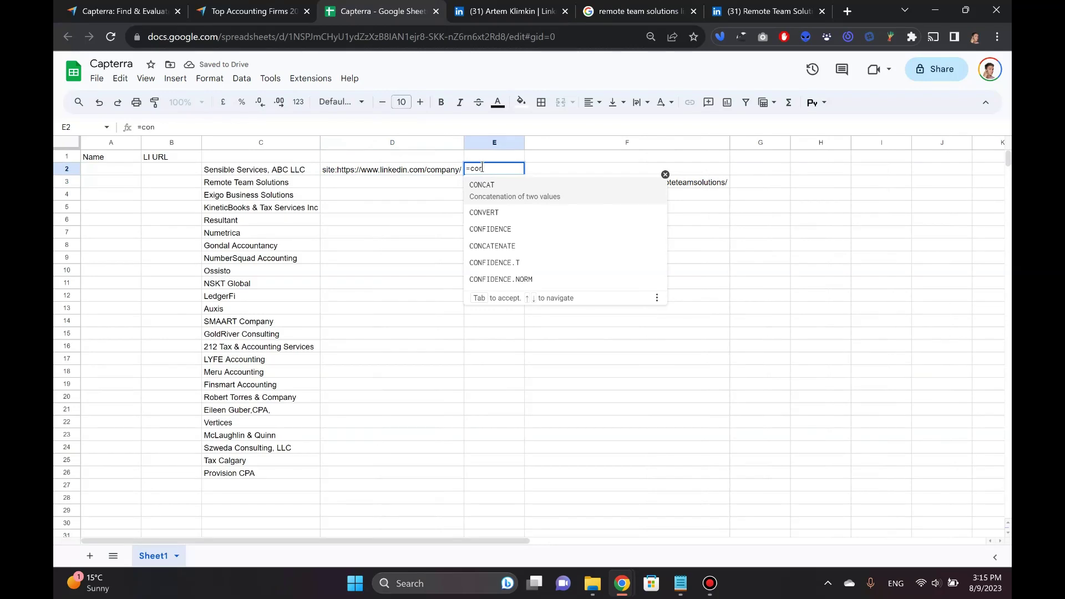
click(509, 191)
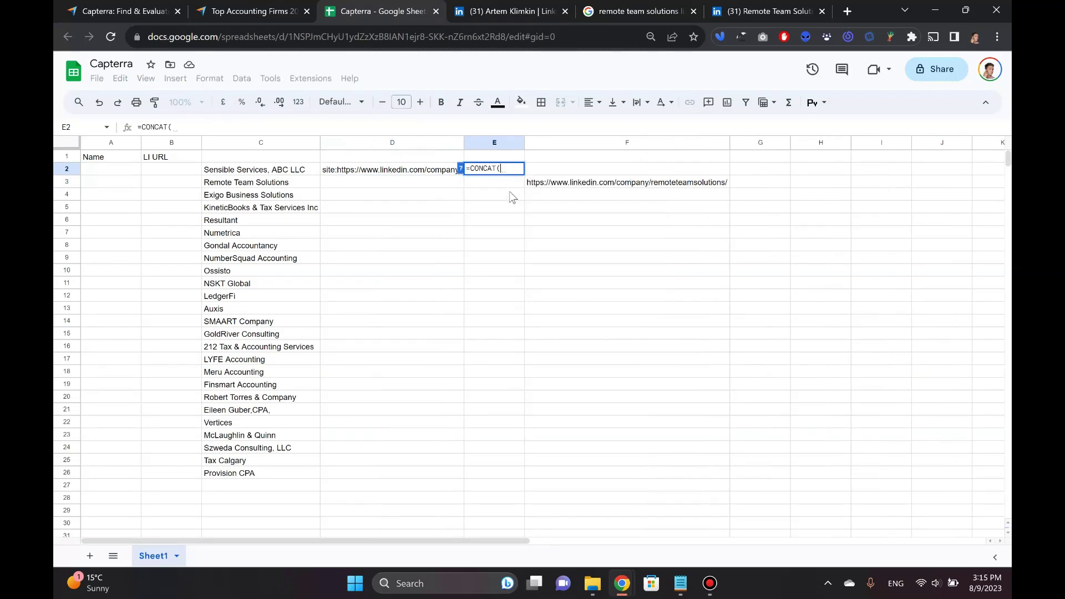
click(337, 173)
text(,)
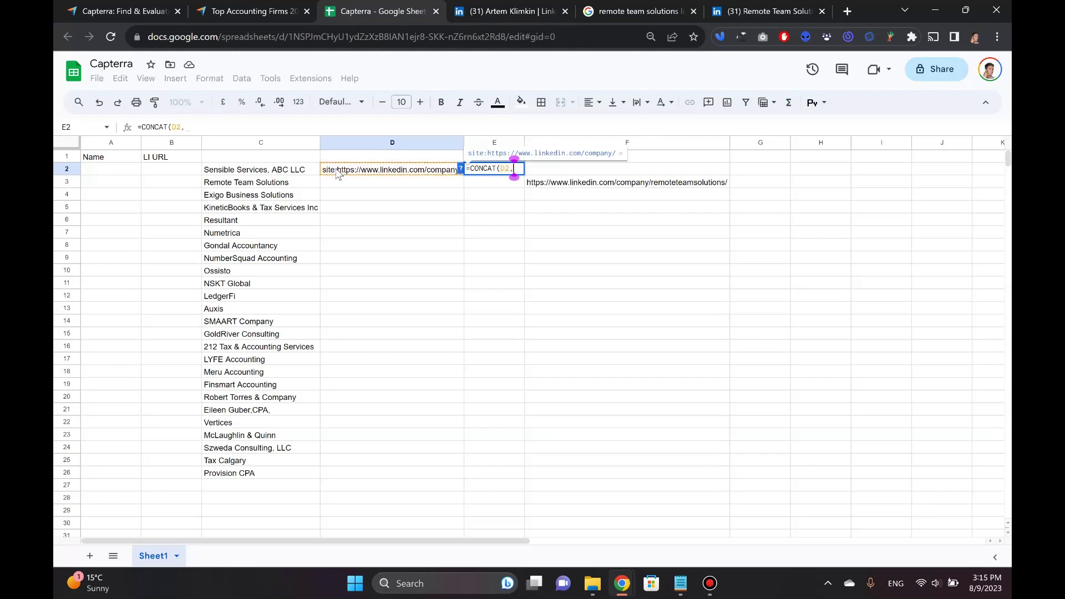
click(304, 175)
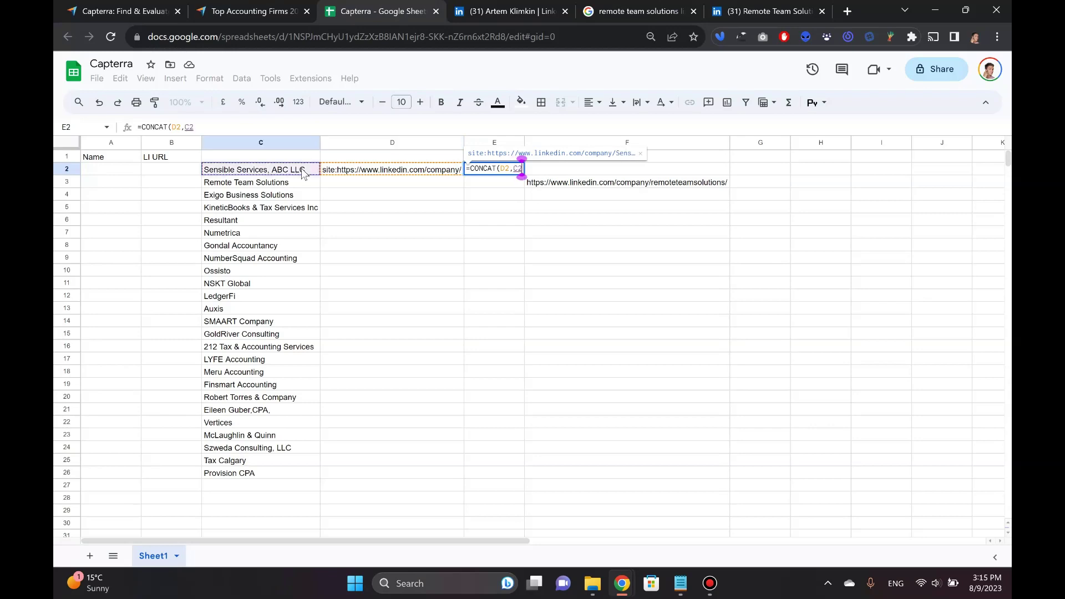
key(Return)
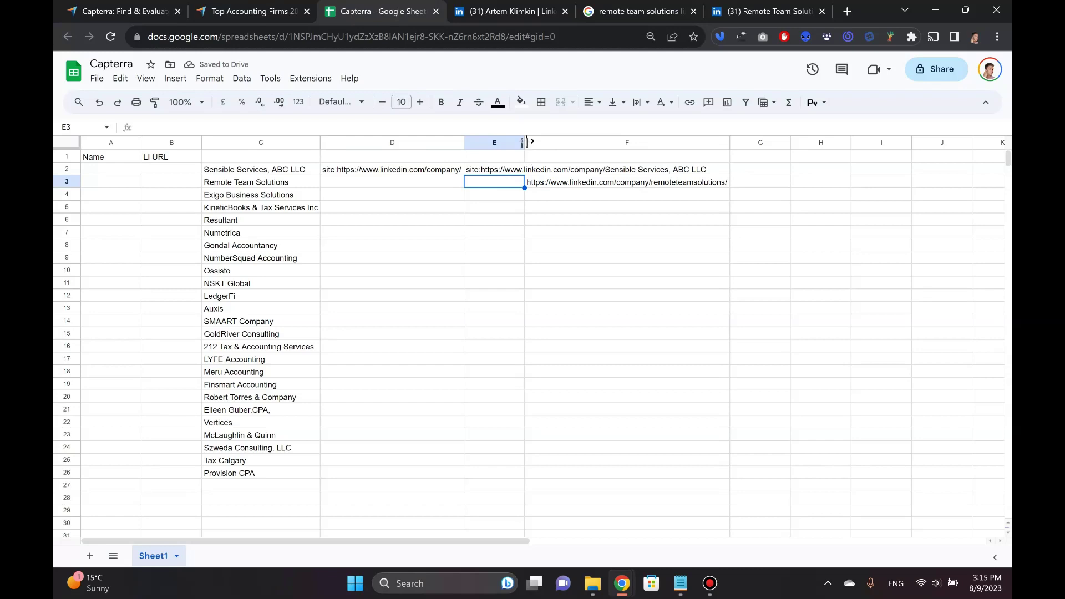
drag(526, 142, 709, 143)
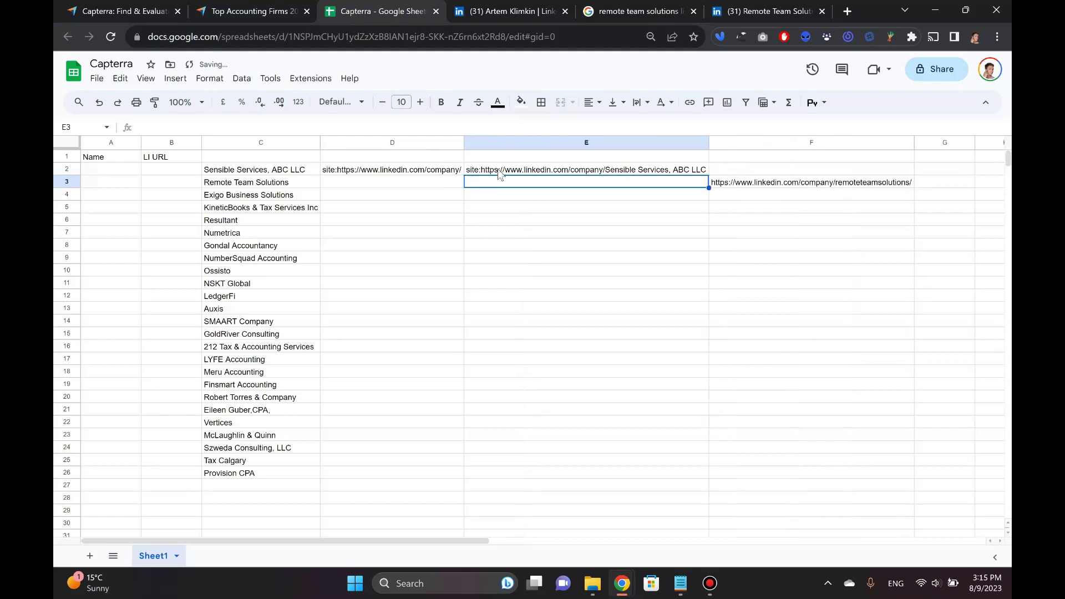
- Add a trailing space to the D2 prefix so the query reads correctly
click(622, 172)
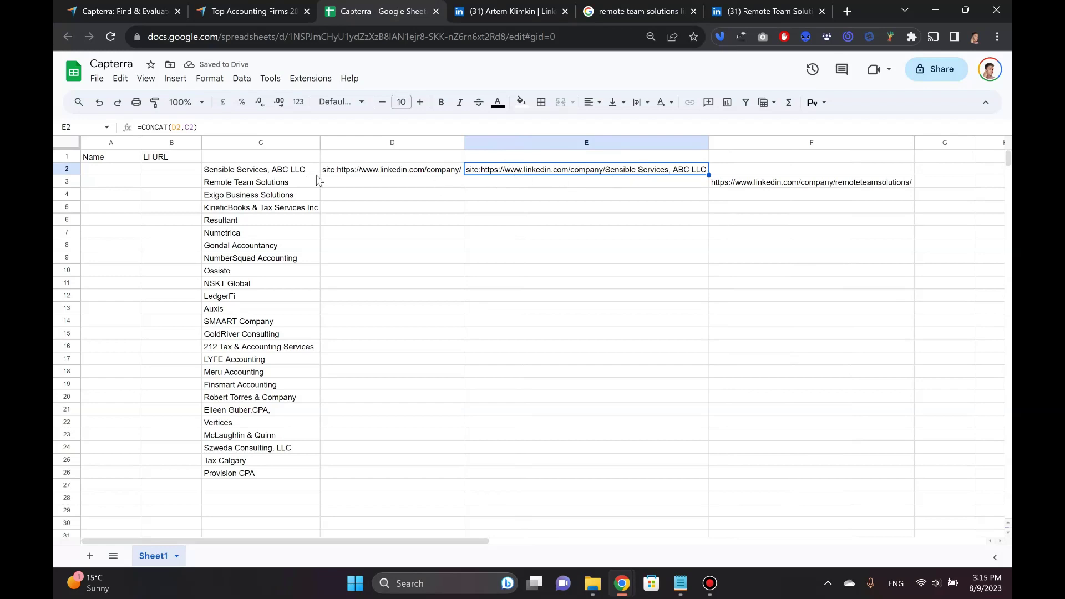
double_click(460, 172)
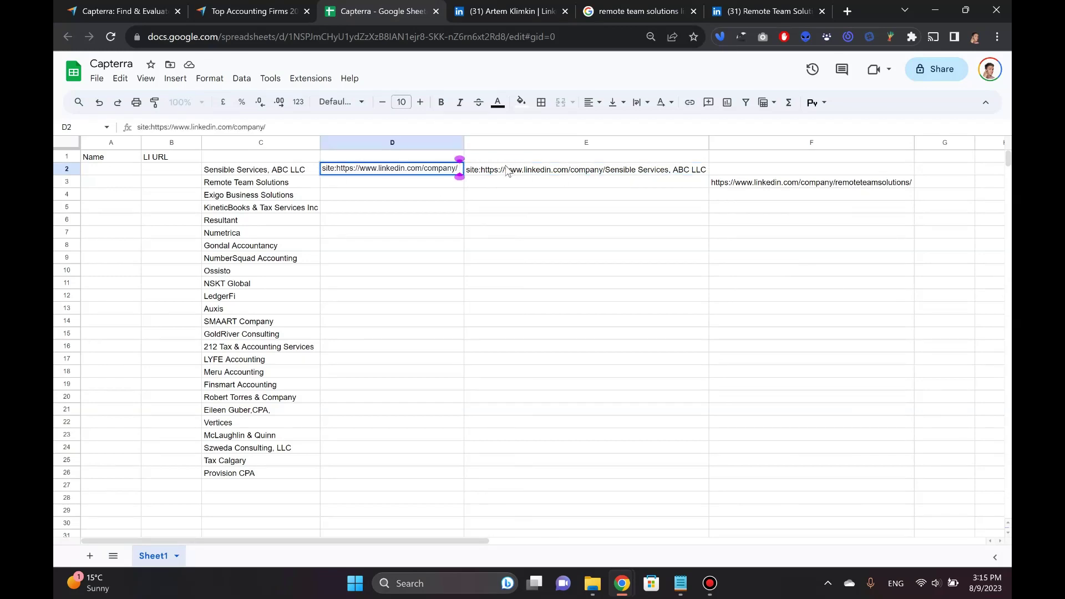
key(Return)
- Copy the E2 query into the Google tab and run the LinkedIn-restricted search
click(560, 172)
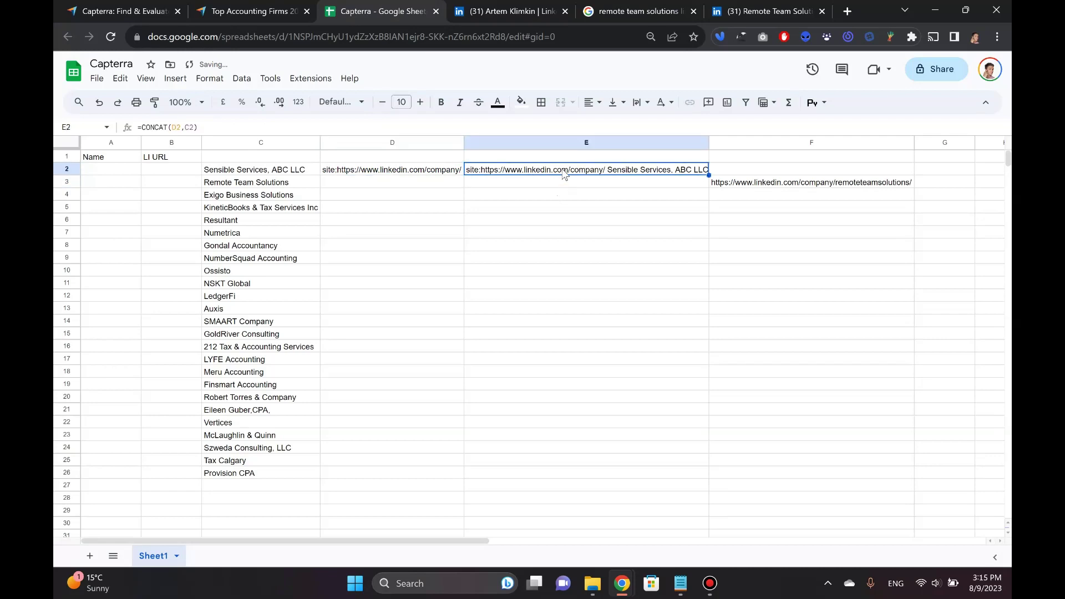
key(ctrl+c)
click(622, 22)
click(605, 38)
key(ctrl+v)
key(Return)
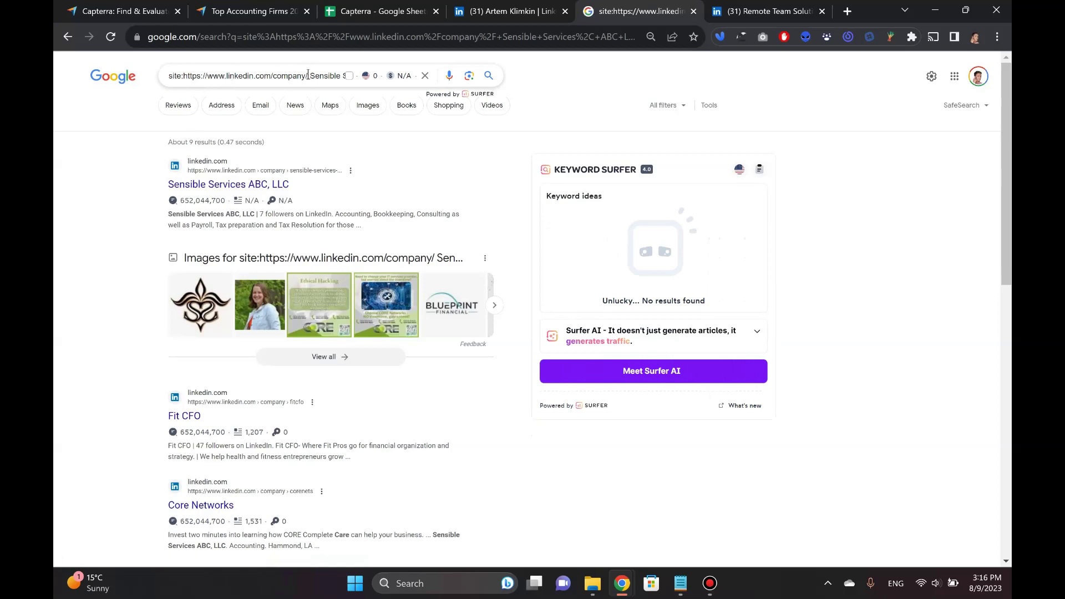
- Open the Sensible Services ABC, LLC LinkedIn company page in a new tab and copy its URL
drag(308, 76, 175, 78)
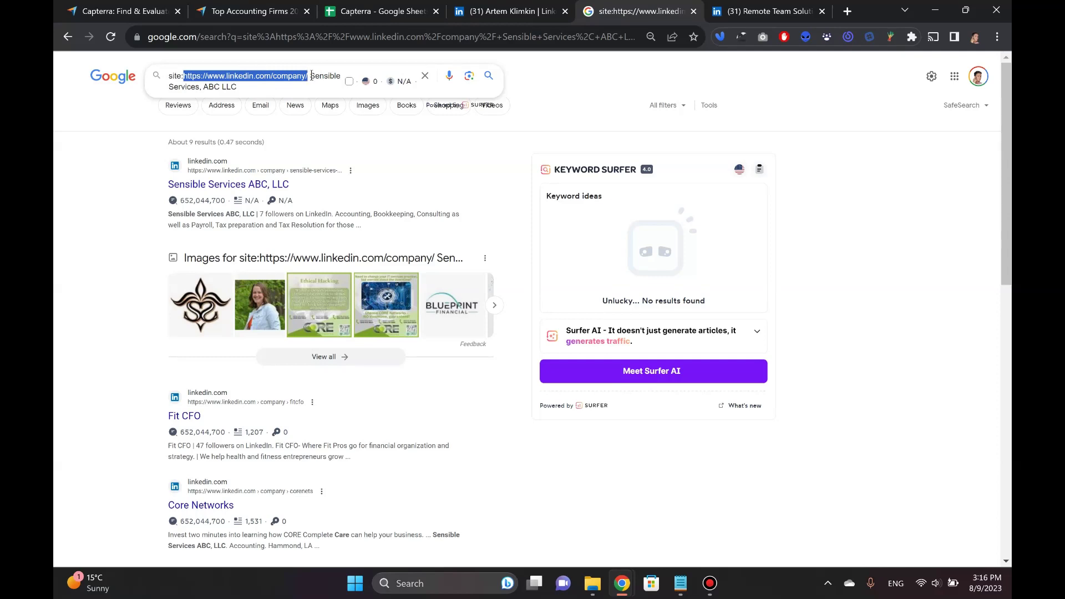
drag(311, 76, 333, 87)
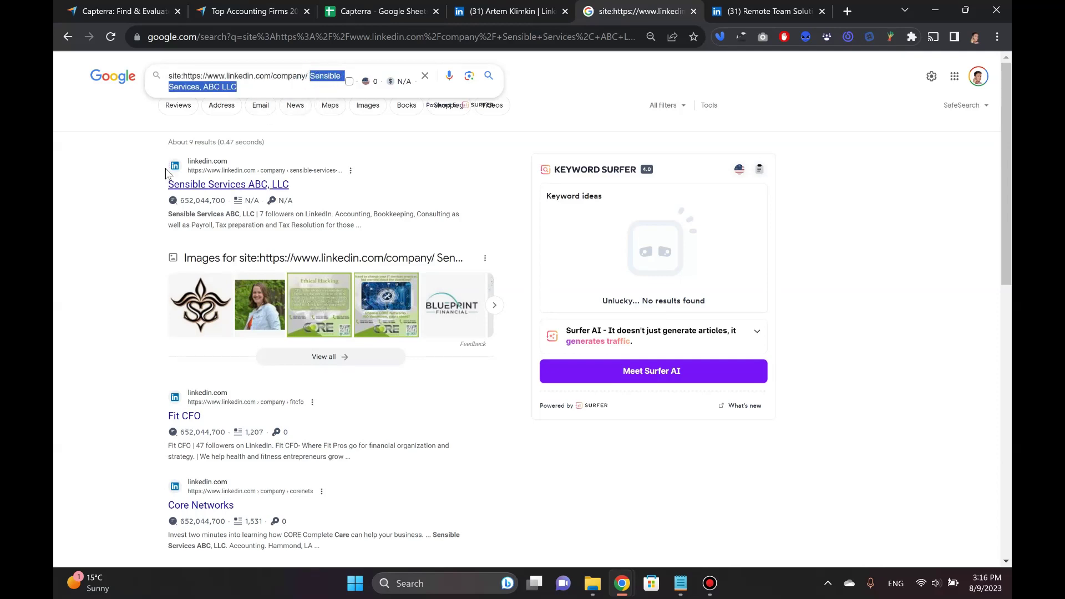
click(106, 145)
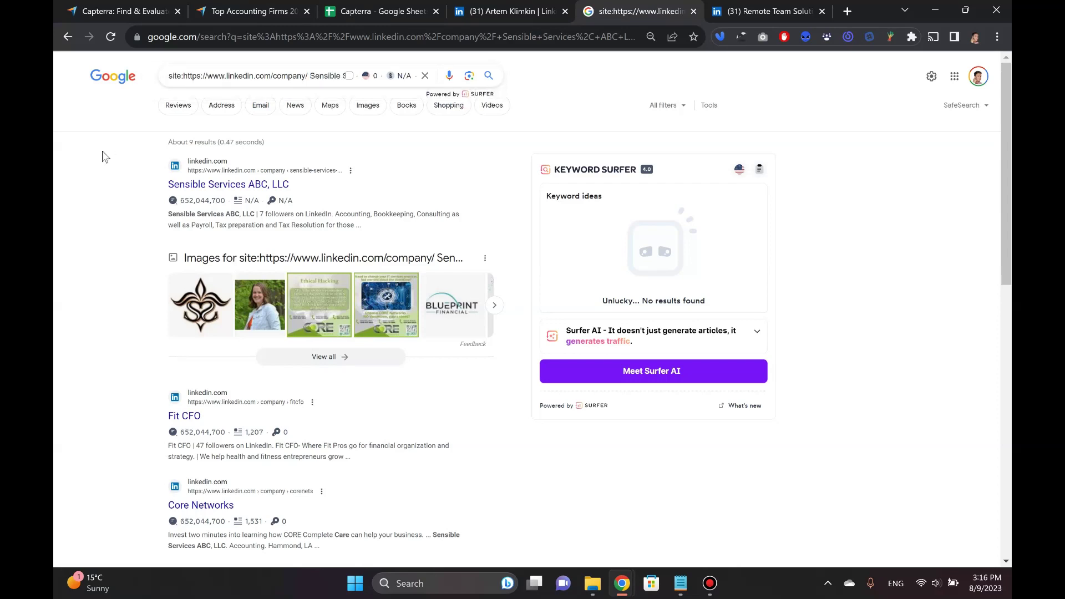
middle_click(197, 187)
click(652, 11)
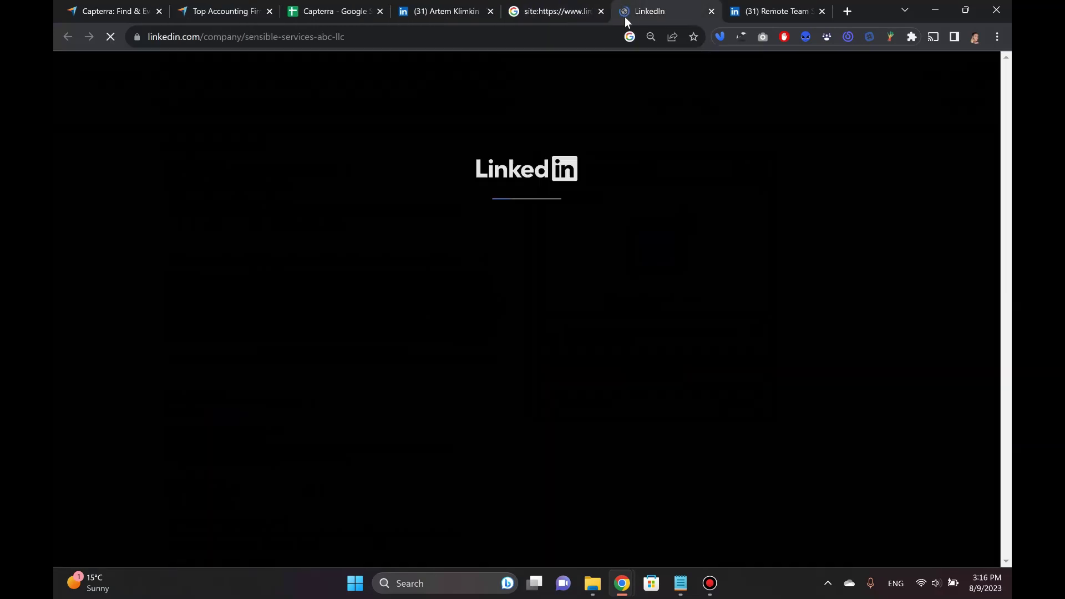
click(499, 39)
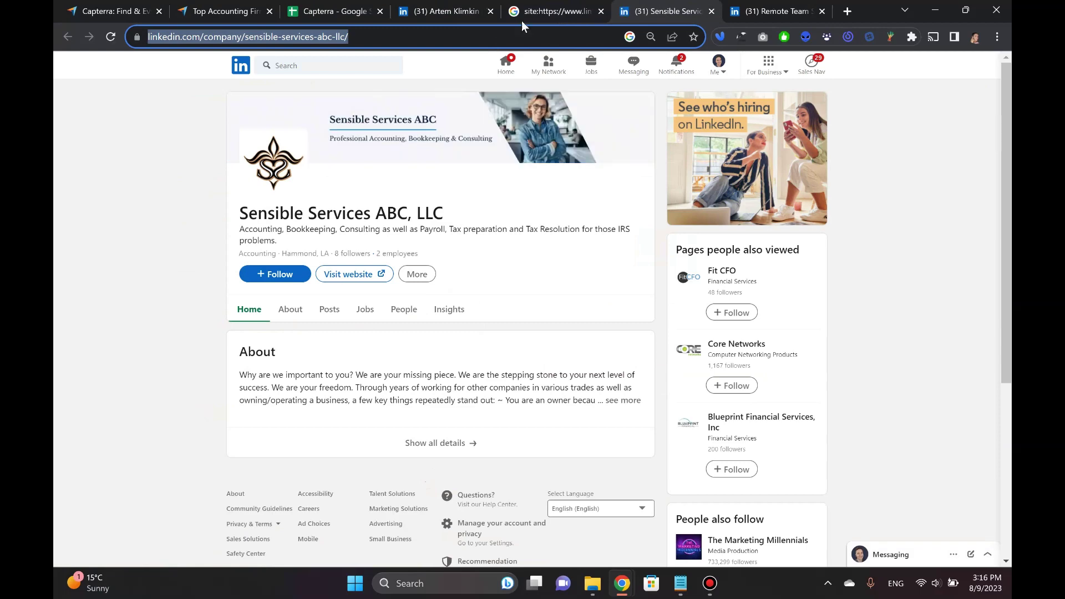
click(530, 10)
click(333, 12)
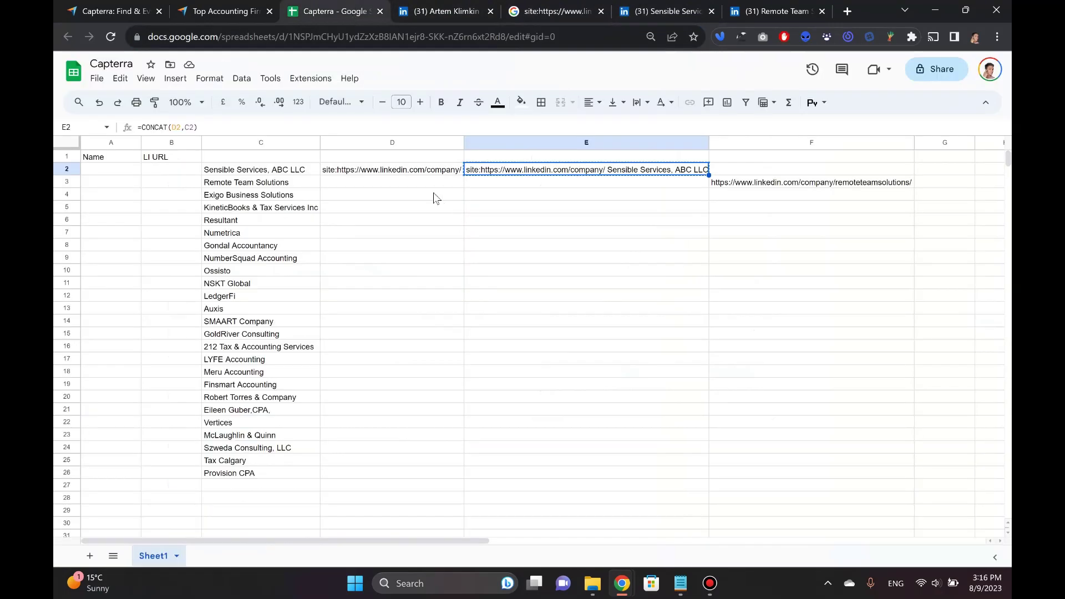
- Paste the Sensible Services LinkedIn company URL into cell F2
click(739, 173)
key(ctrl+v)
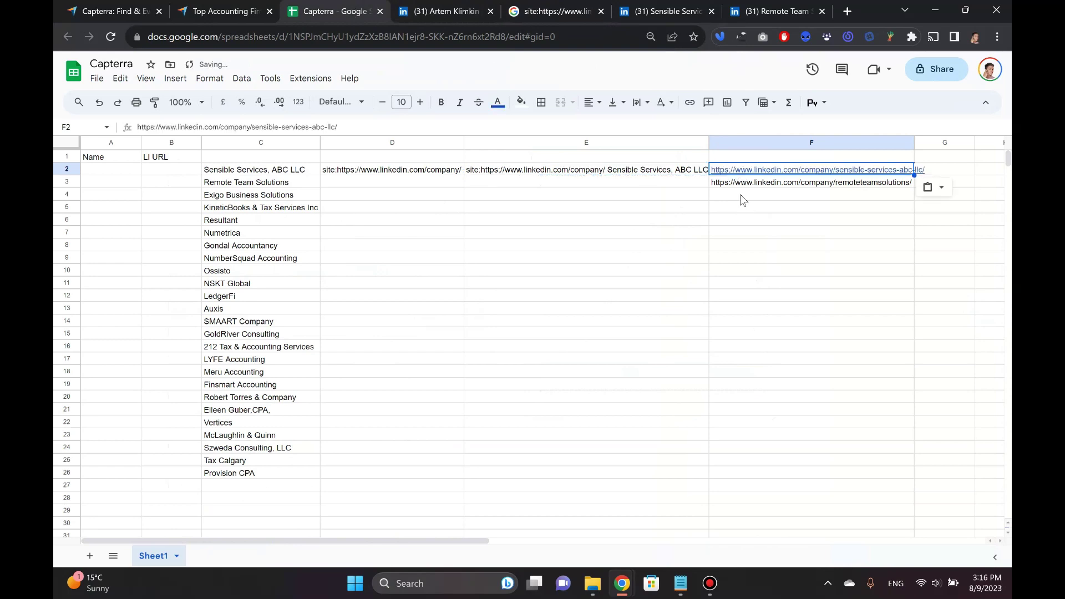
key(Down)
- Fill the D2 site: search prefix down through D26
click(408, 177)
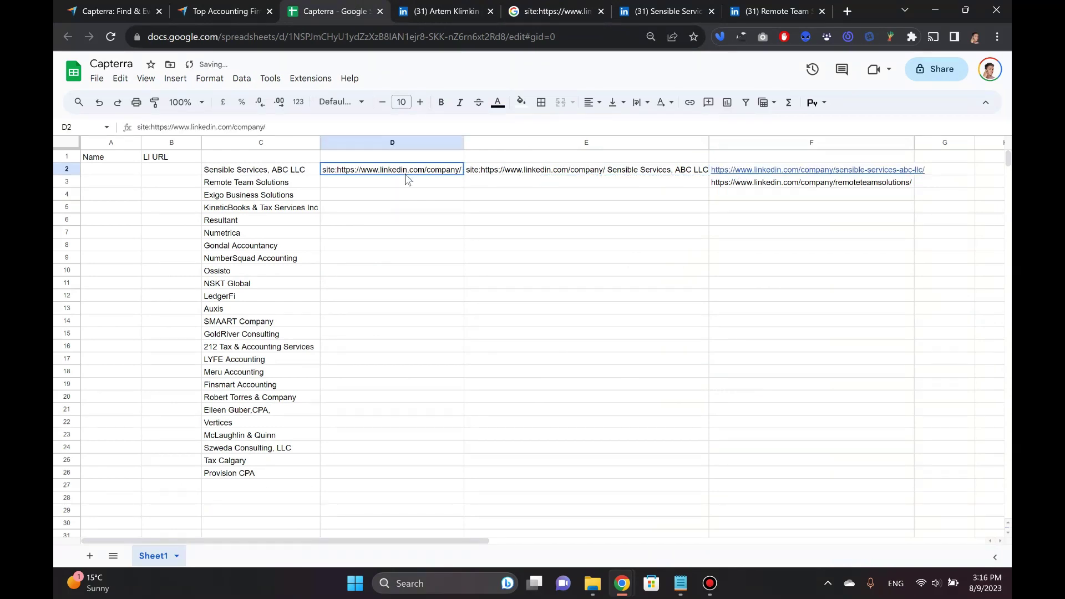
double_click(462, 174)
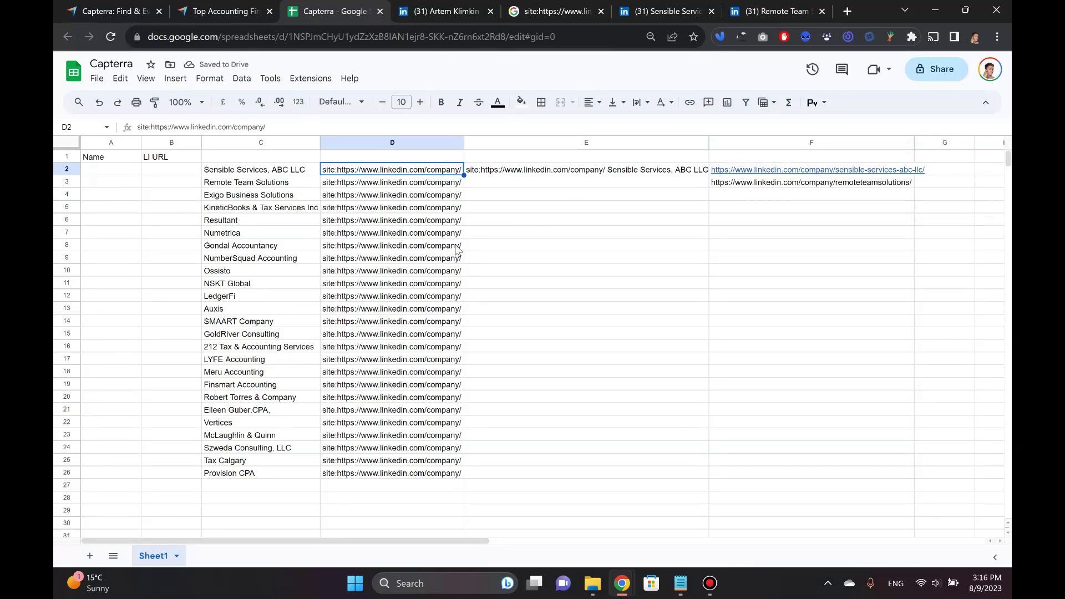
click(517, 173)
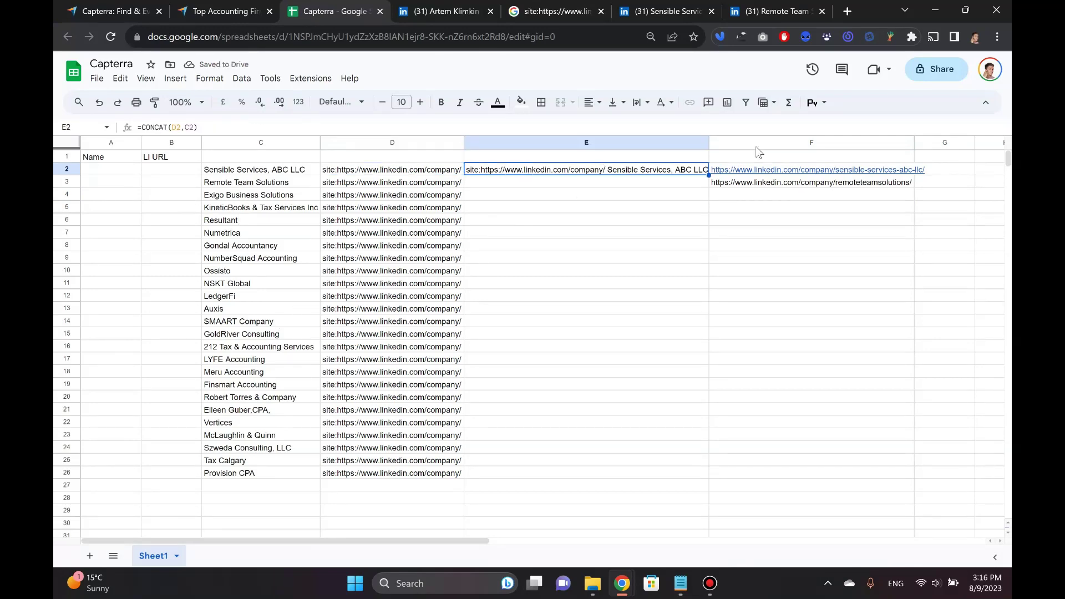
- Fill the CONCAT query formula down column E, copy E4:E26, and open a new Chrome window
double_click(709, 173)
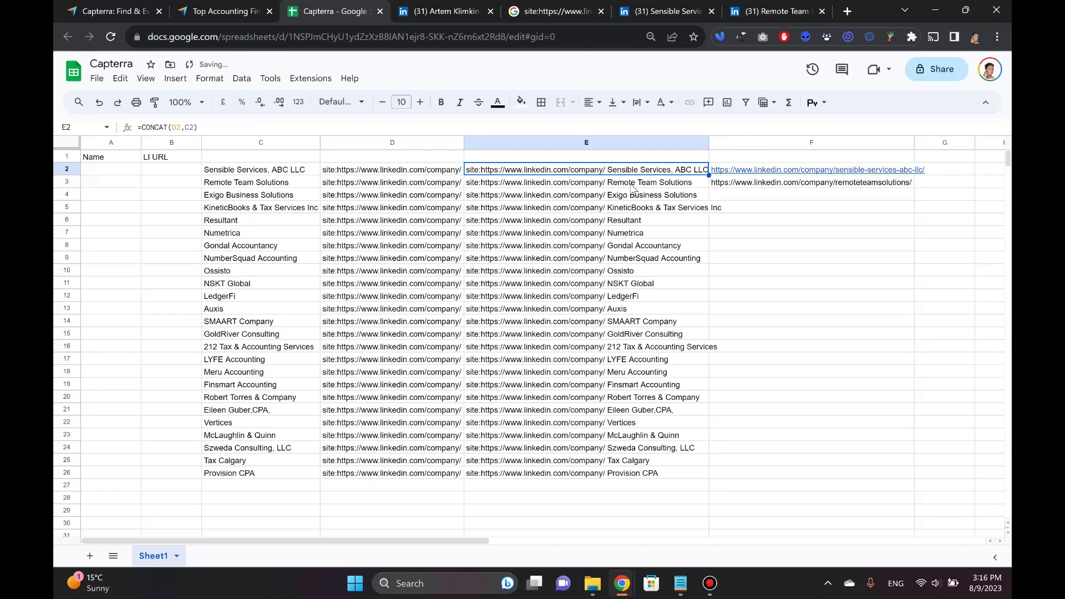
click(645, 197)
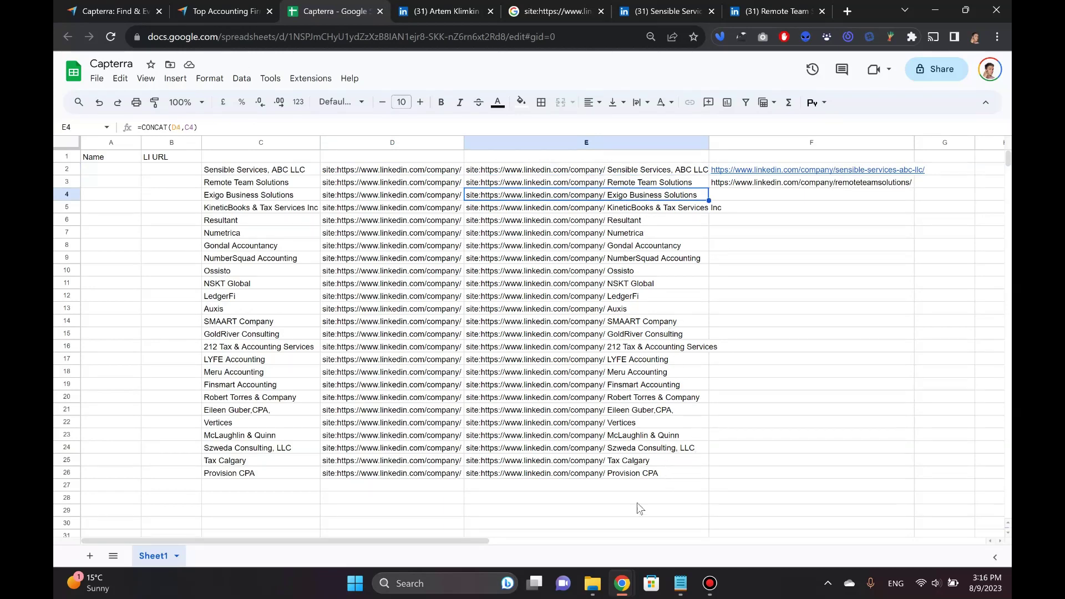
shift+click(664, 474)
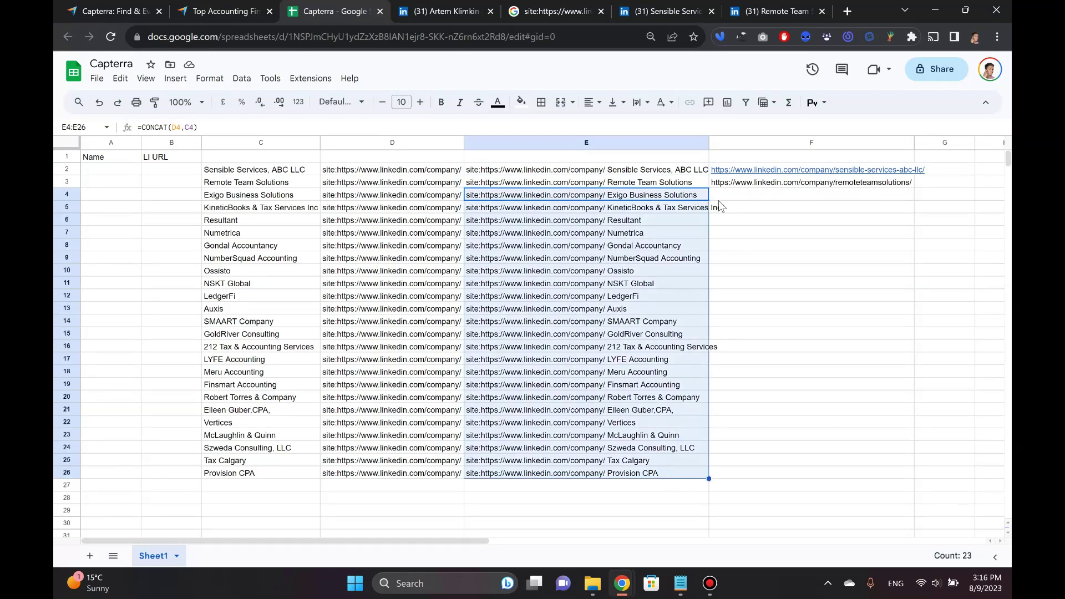
key(ctrl+c)
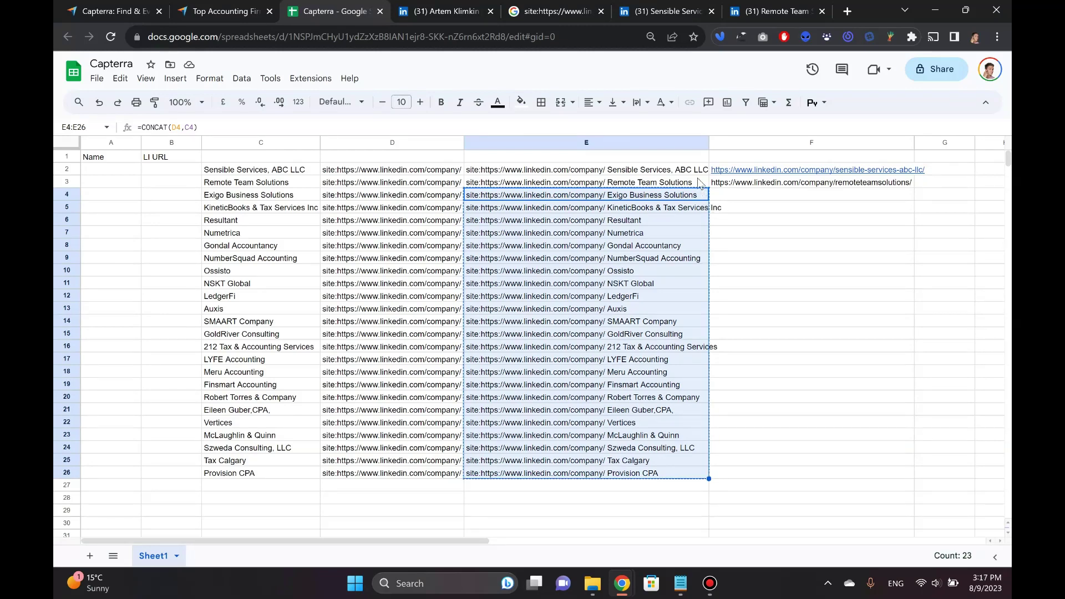
key(ctrl+n)
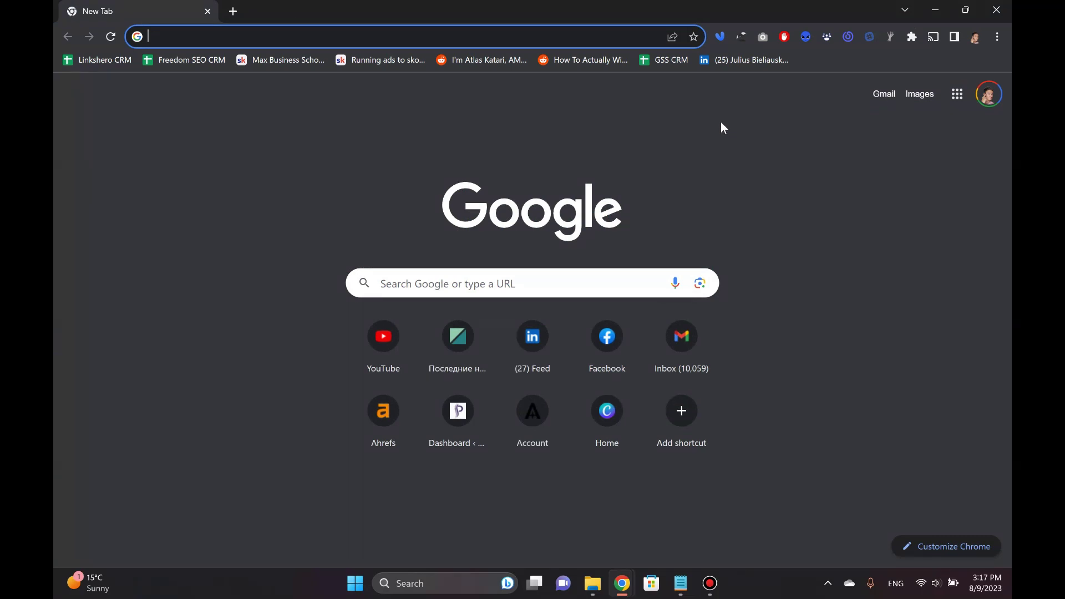
- Paste the copied queries through the link-opener extension, giving each company its own Google search tab
click(740, 38)
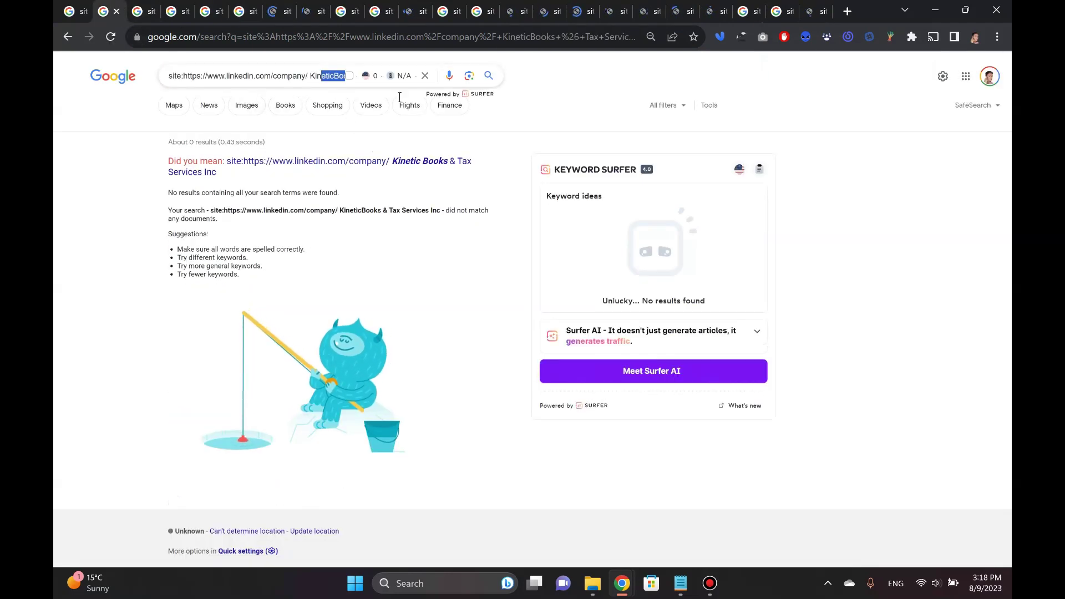
- Check the KineticBooks and Exigo searches, pass the reCAPTCHA, and discard the unmatched Kinetic Books search
click(280, 82)
key(ctrl+shift+Tab)
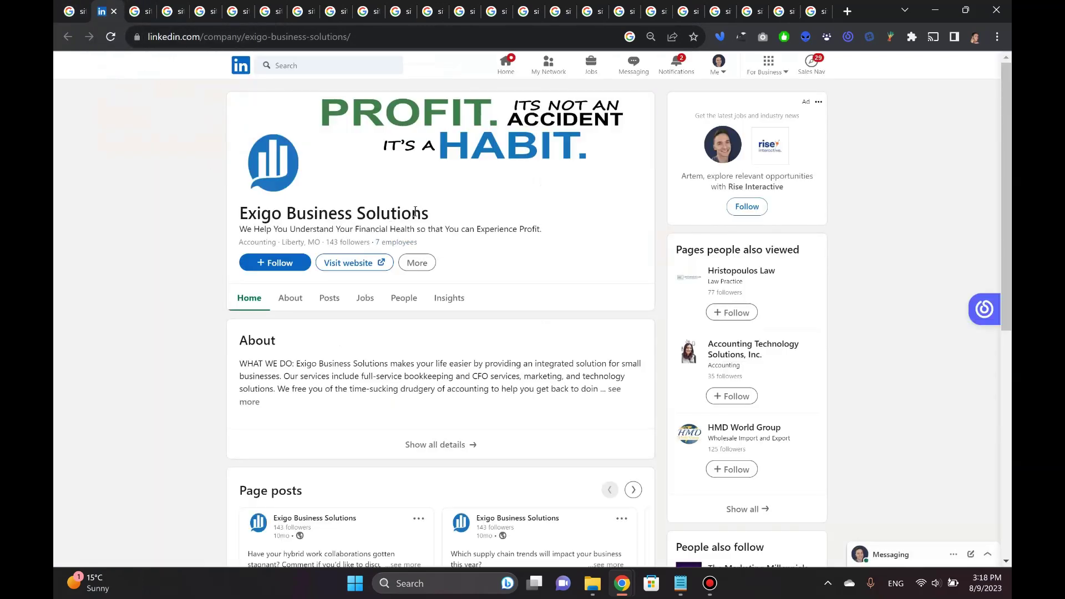
click(154, 14)
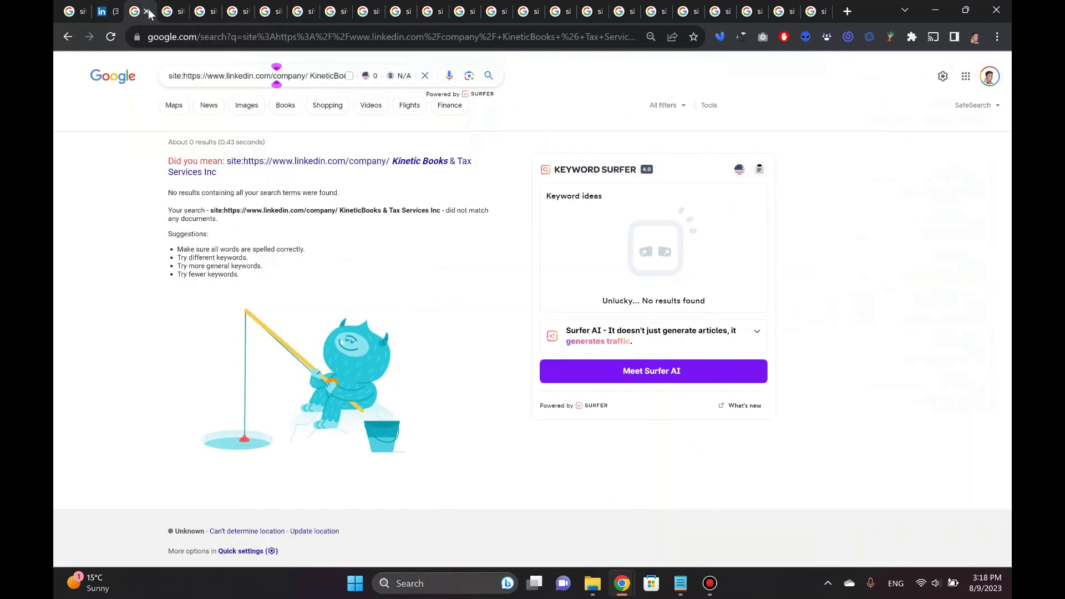
click(373, 167)
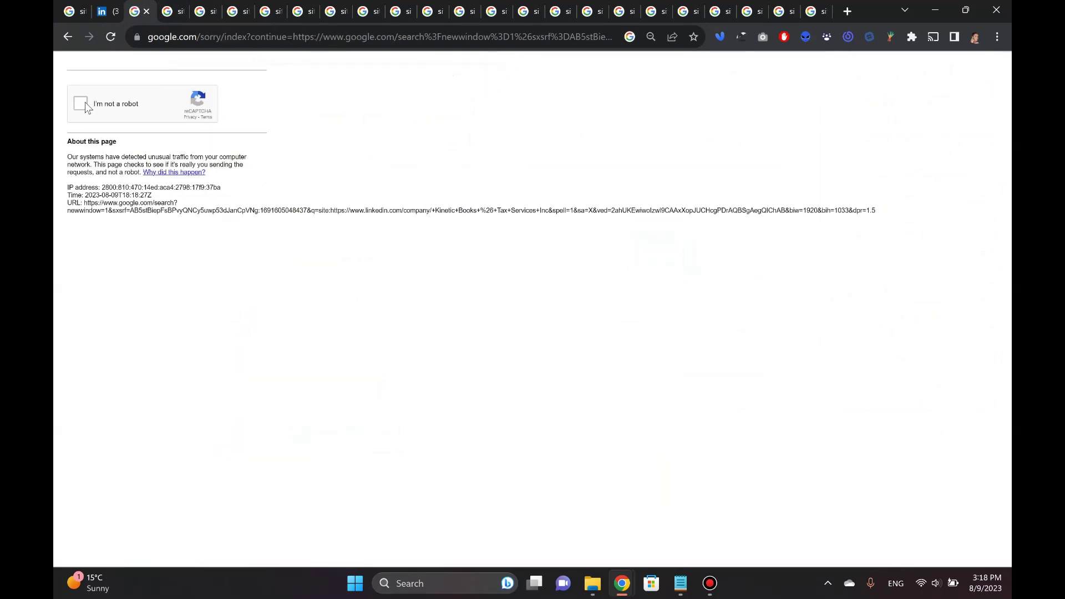
click(84, 104)
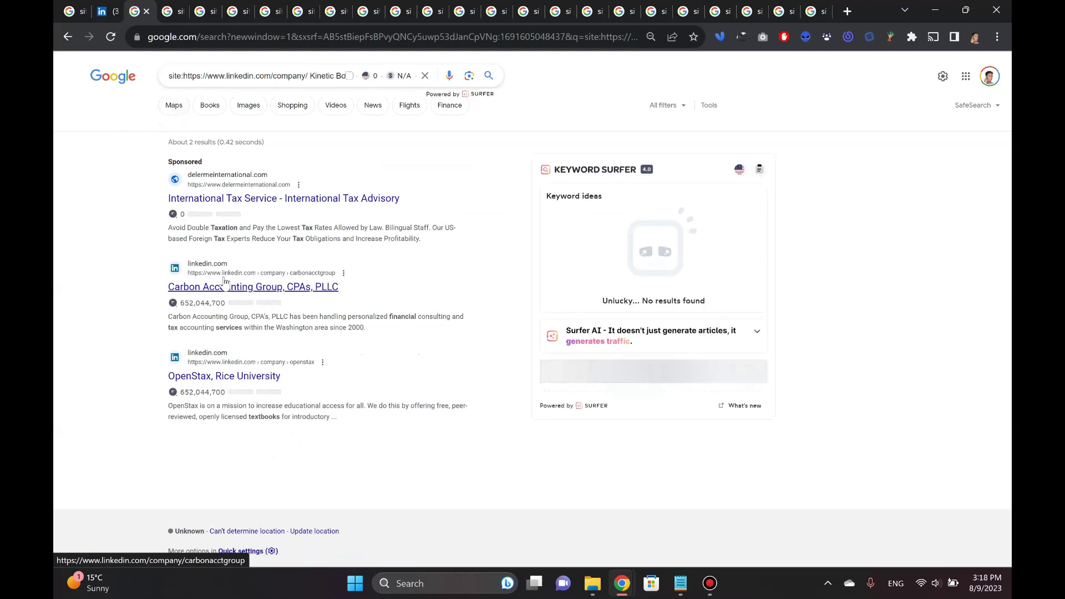
click(146, 11)
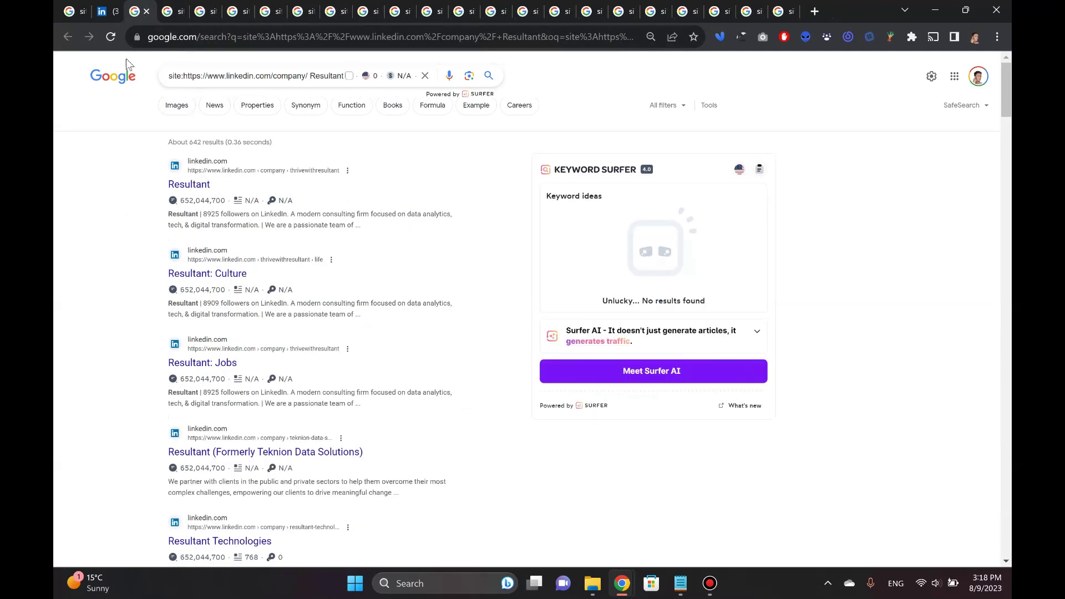
- Open the Resultant and GONDAL LinkedIn company pages in background tabs, skipping the empty Numetrica results
middle_click(191, 188)
click(204, 11)
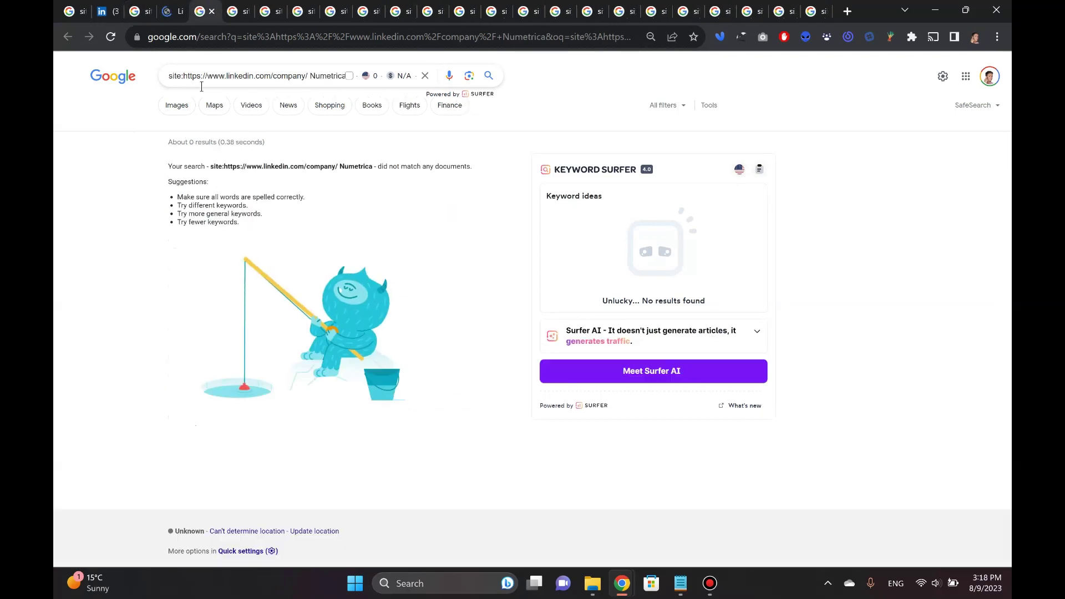
click(236, 7)
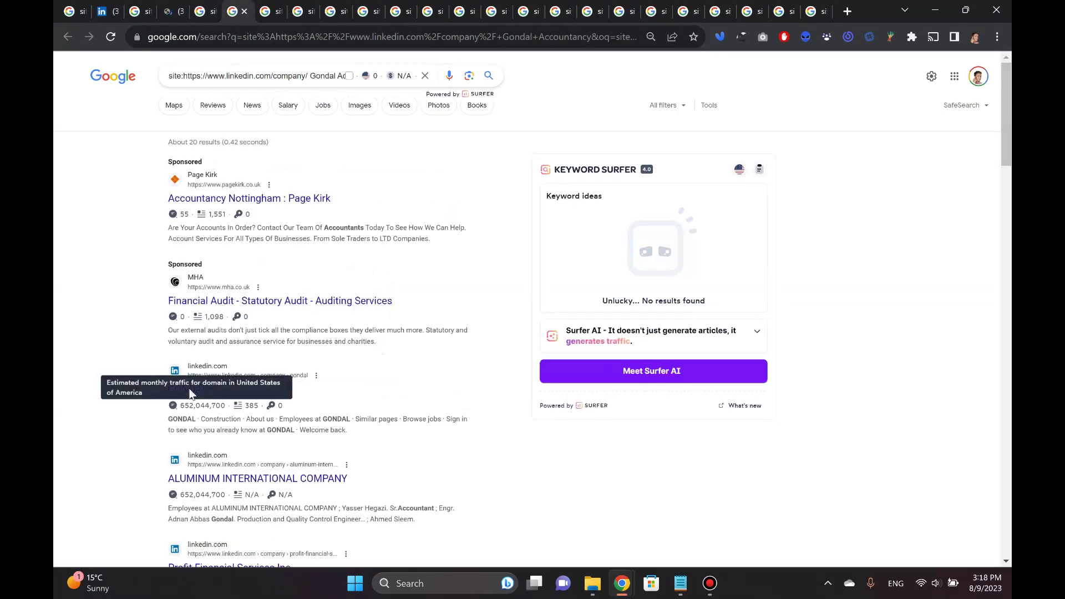
middle_click(188, 391)
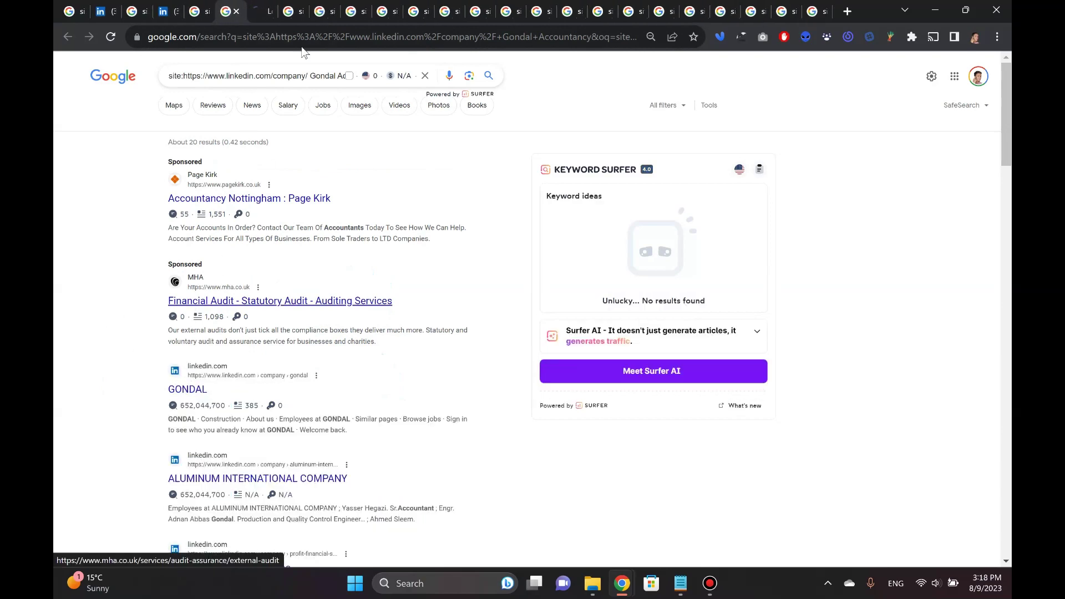
- Open the 212 Tax & Accounting Services LinkedIn page and close the leftover search tabs
click(315, 15)
key(ctrl+Tab)
key(ctrl+Tab)
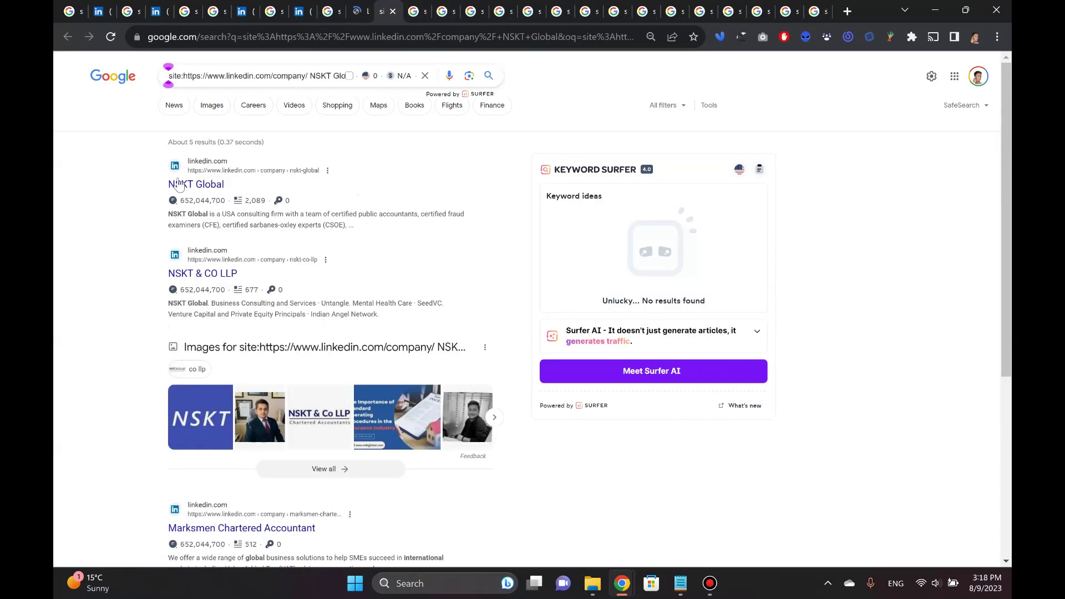
key(ctrl+Tab)
key(ctrl+Tab)
key(ctrl+Tab)
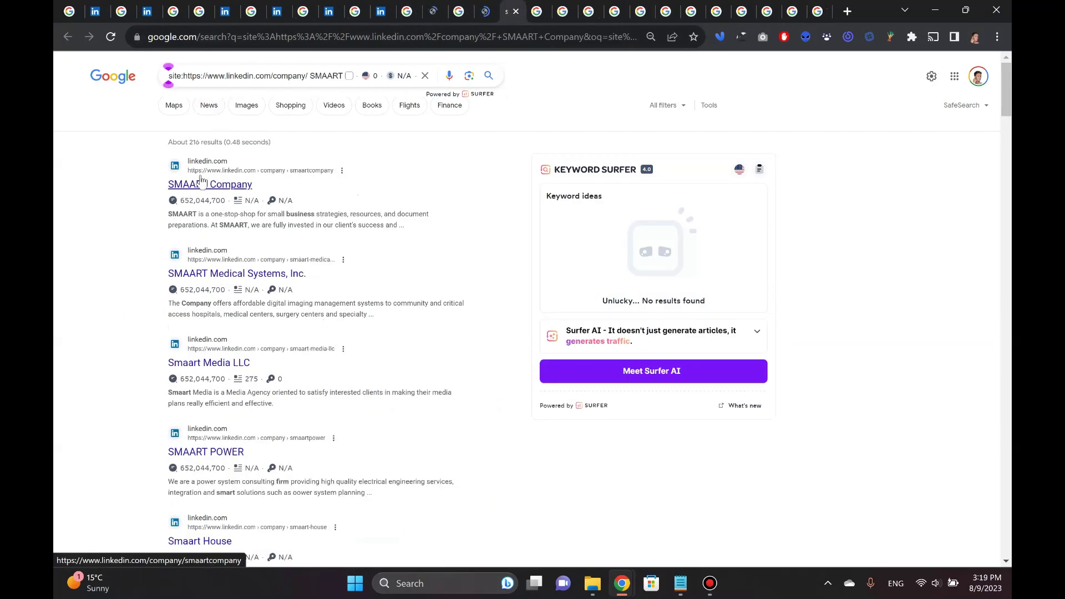
key(ctrl+Tab)
key(ctrl+Tab)
key(ctrl+Tab)
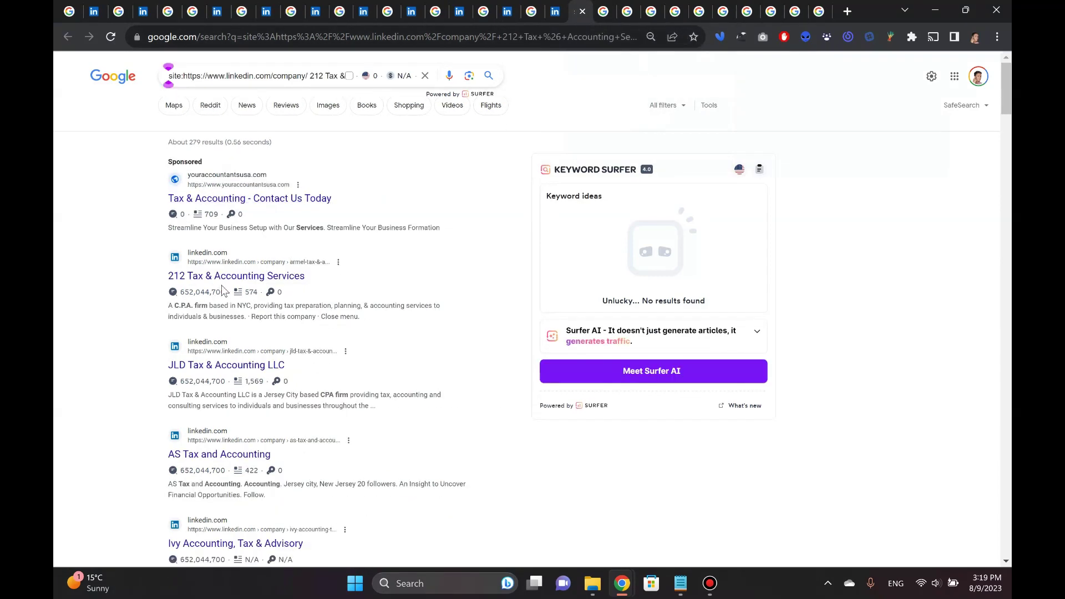
ctrl+click(236, 276)
click(627, 11)
key(ctrl+w)
key(ctrl+w)
key(ctrl+w)
key(ctrl+w)
key(ctrl+w)
key(ctrl+w)
key(ctrl+w)
key(ctrl+w)
key(ctrl+w)
key(ctrl+w)
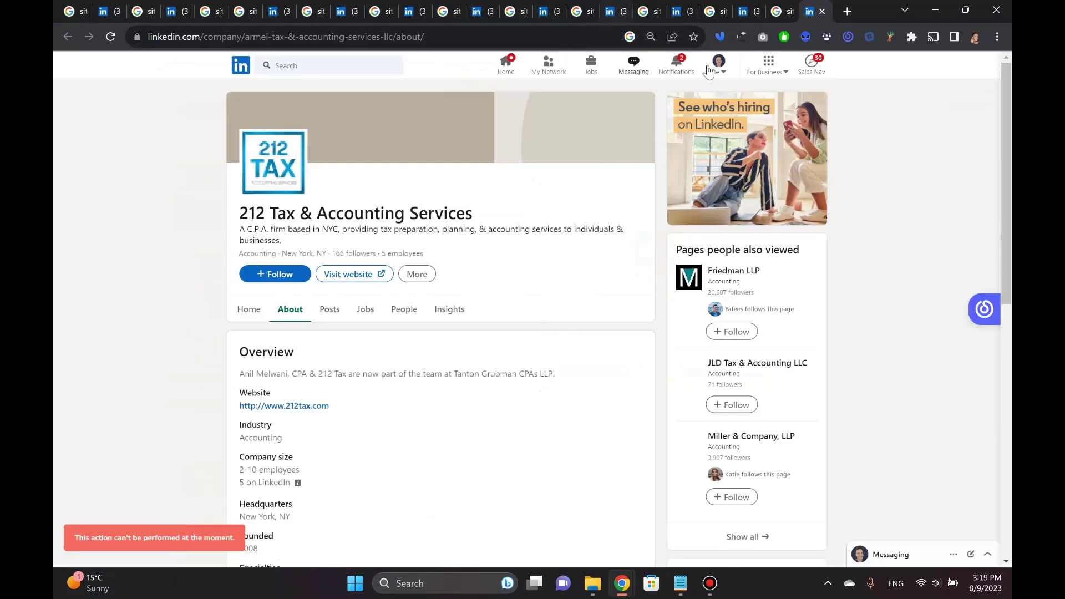
- Copy all 23 open tab URLs with the tab-copy extension and return to the Capterra sheet
click(742, 38)
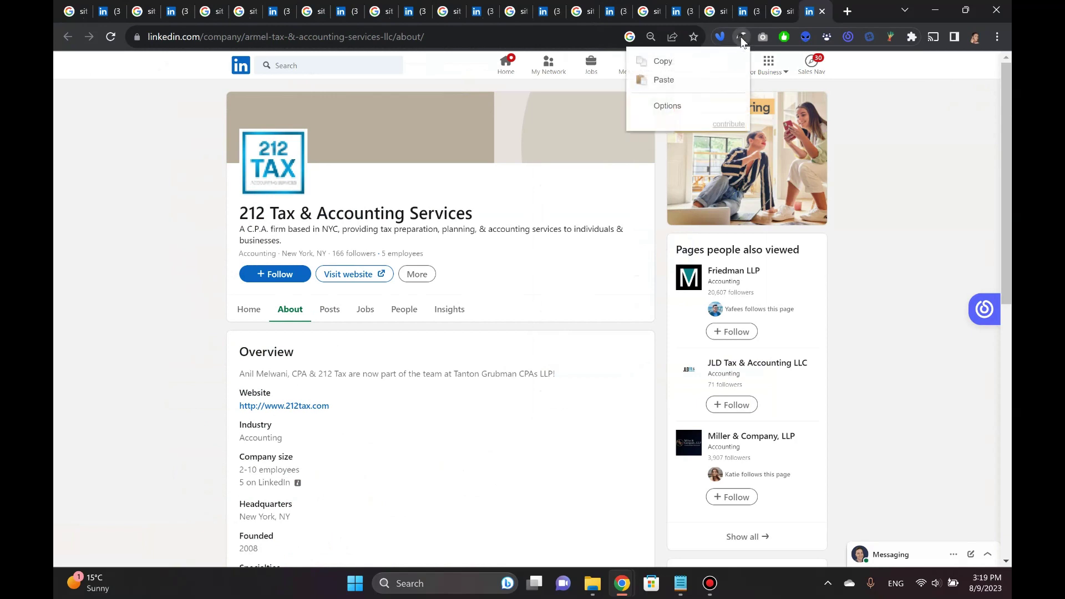
click(694, 61)
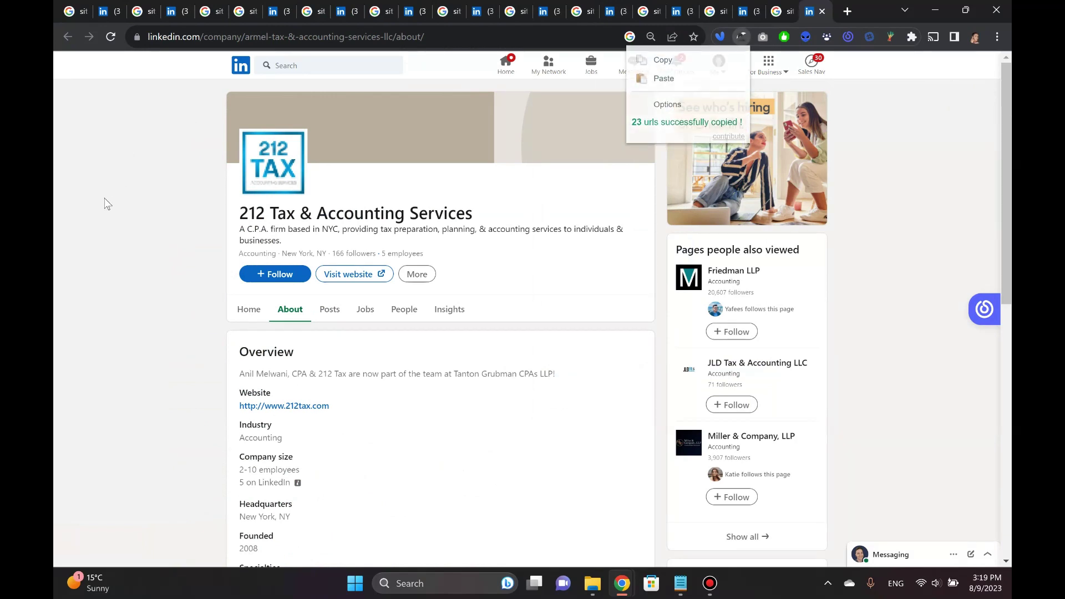
key(alt+Tab)
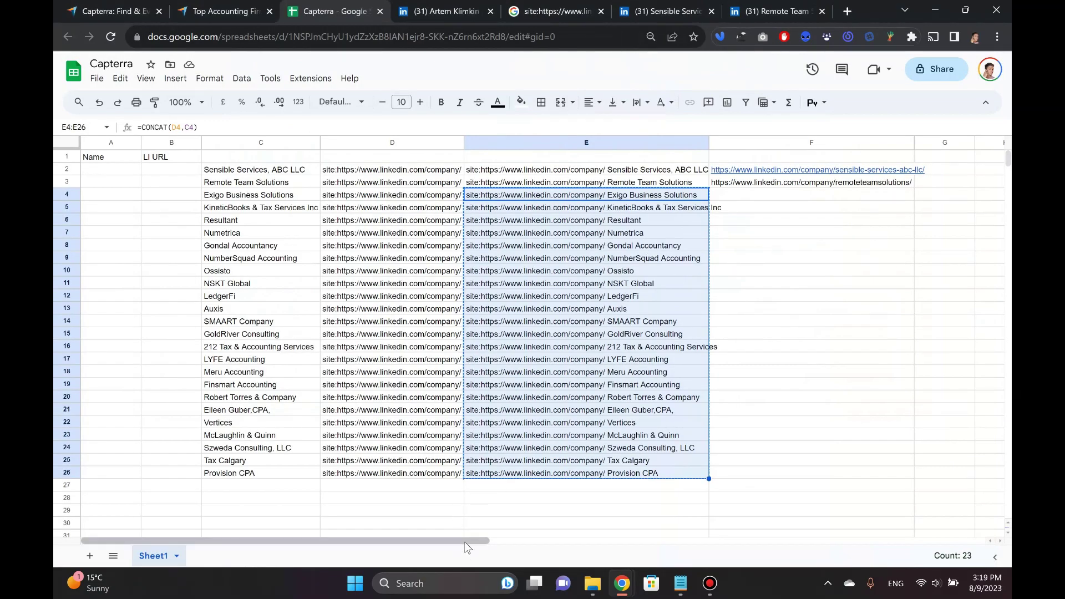
- Add a new Sheet2 and paste the copied tab URLs starting at A2
drag(466, 541, 537, 570)
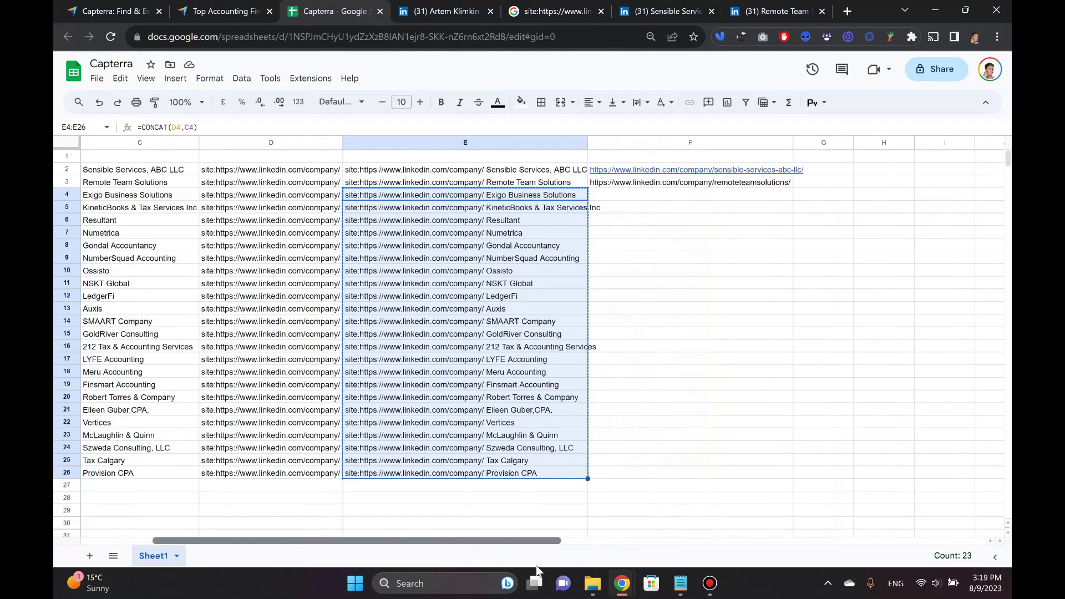
click(89, 556)
click(115, 173)
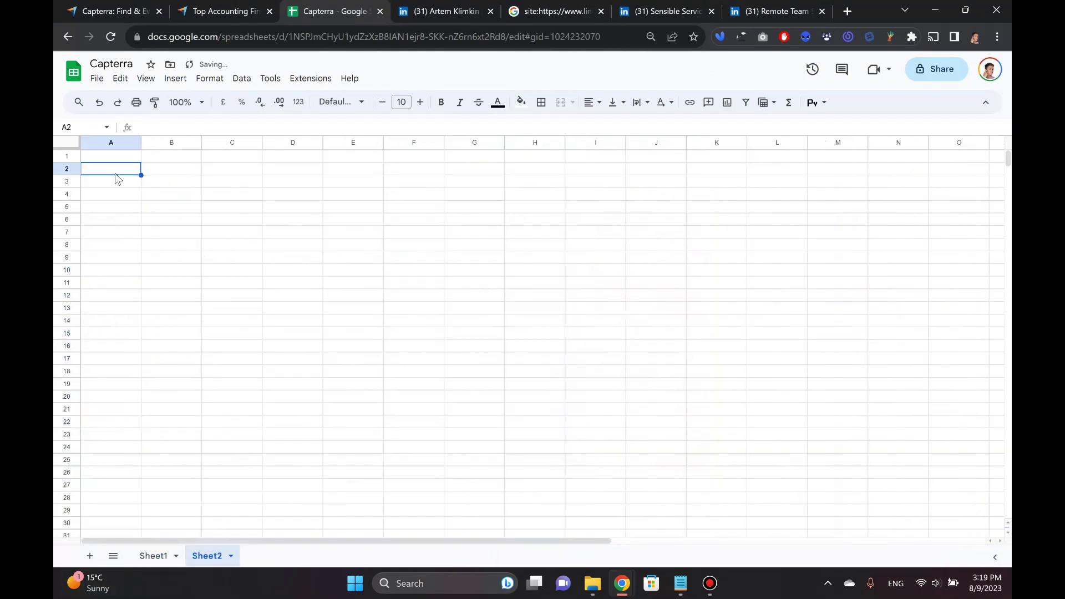
key(ctrl+v)
- Create a filter on column A and sort it A→Z
click(127, 158)
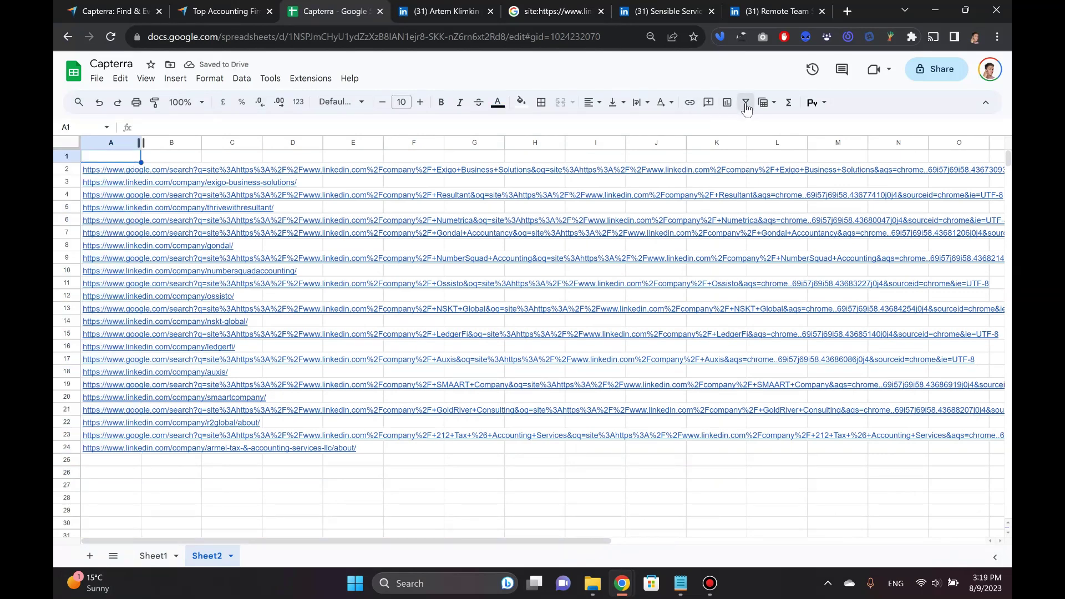
click(746, 104)
click(135, 156)
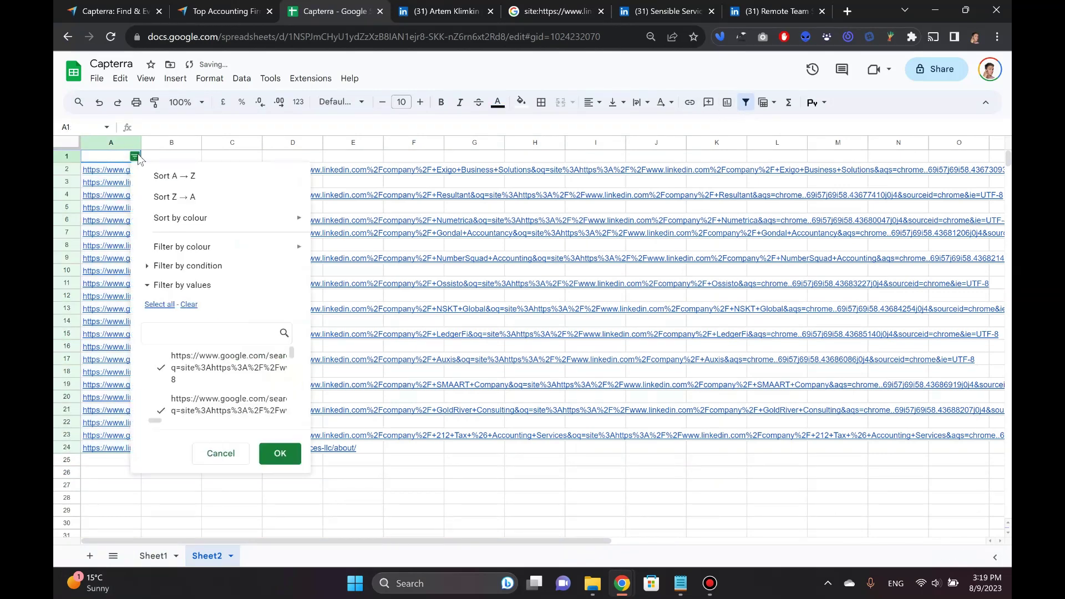
click(162, 178)
click(349, 208)
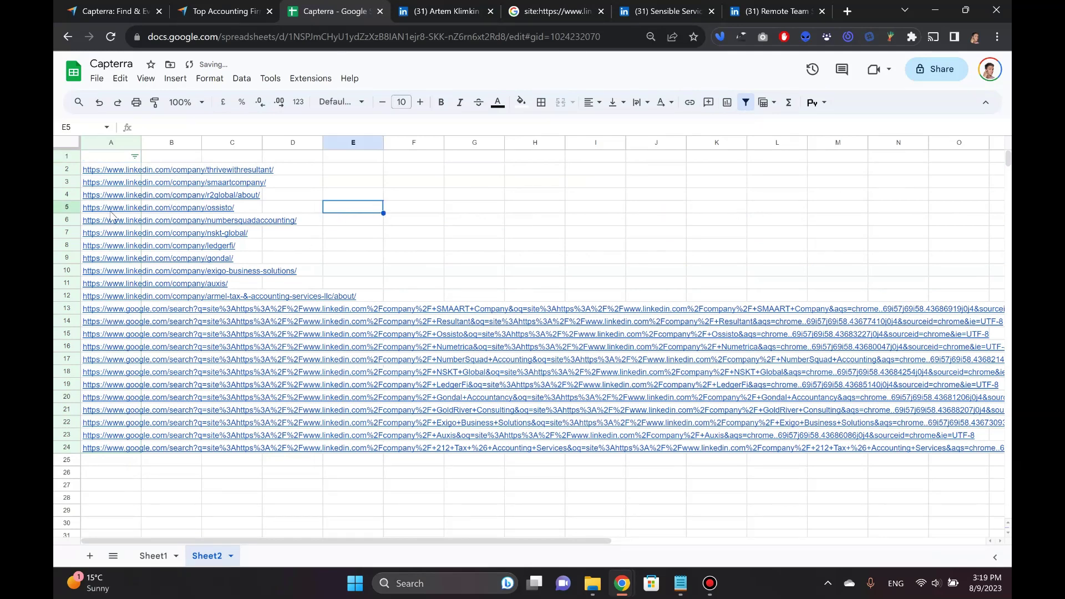
- Open the 11 LinkedIn company links in A2:A12 as tabs
click(111, 170)
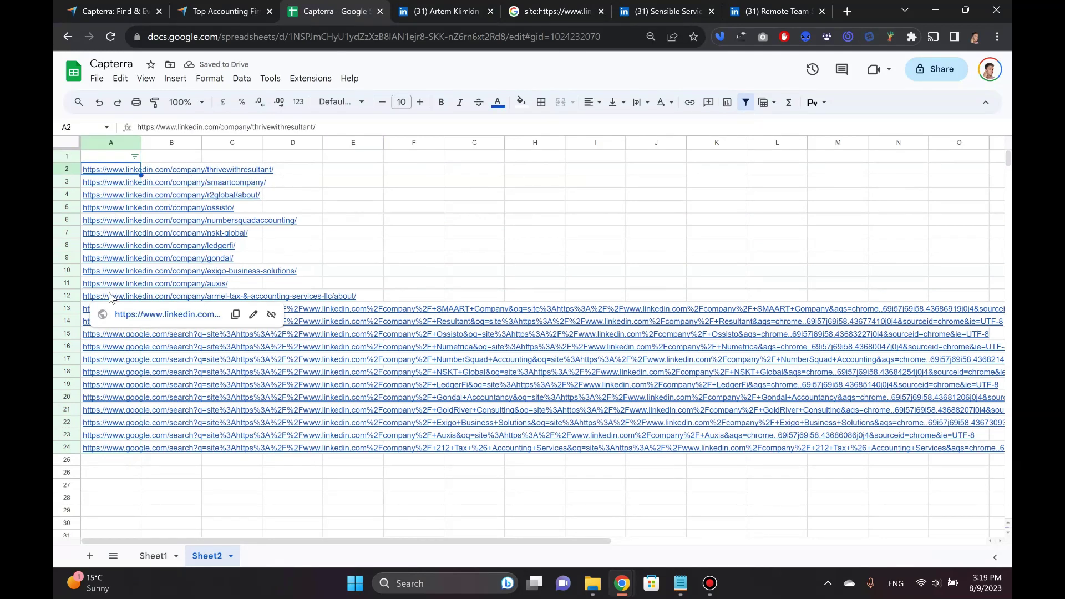
shift+click(109, 298)
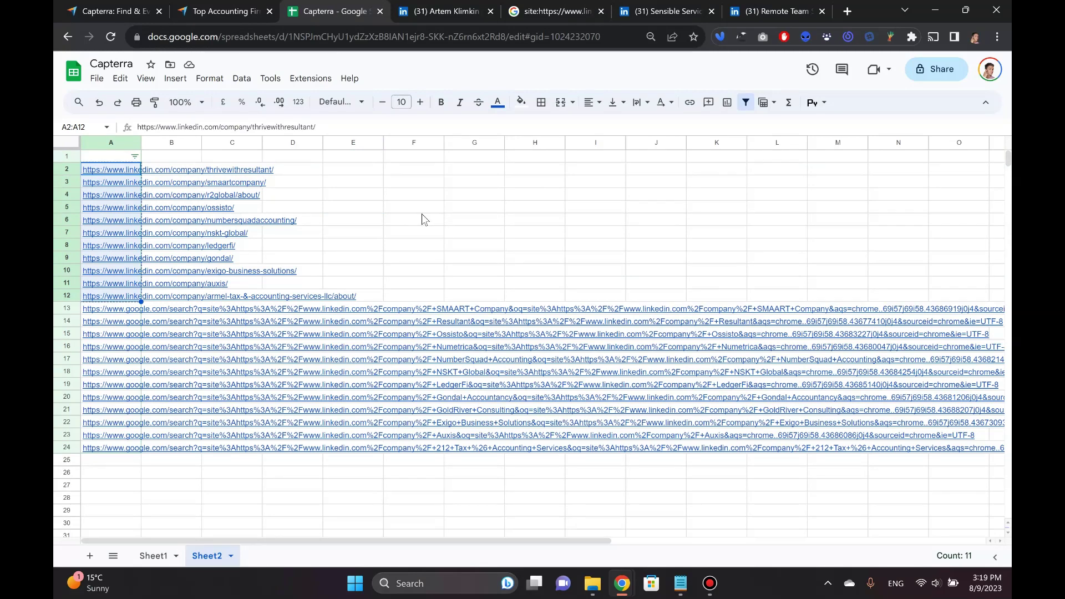
key(alt+Return)
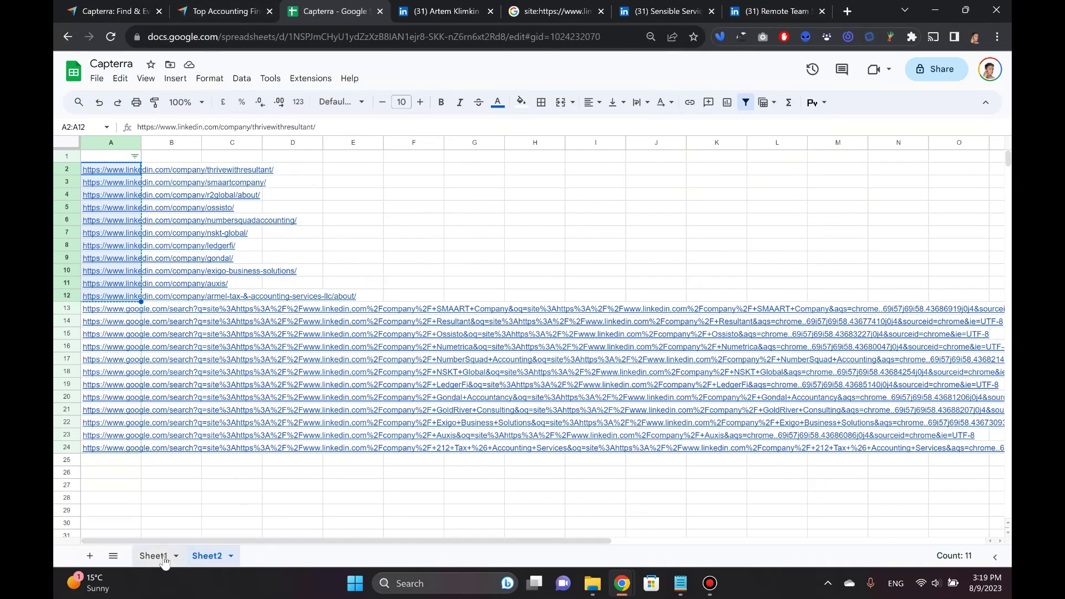
- Paste the 11 LinkedIn company links into B3 under LI URL on Sheet1
click(158, 556)
drag(234, 547, 181, 546)
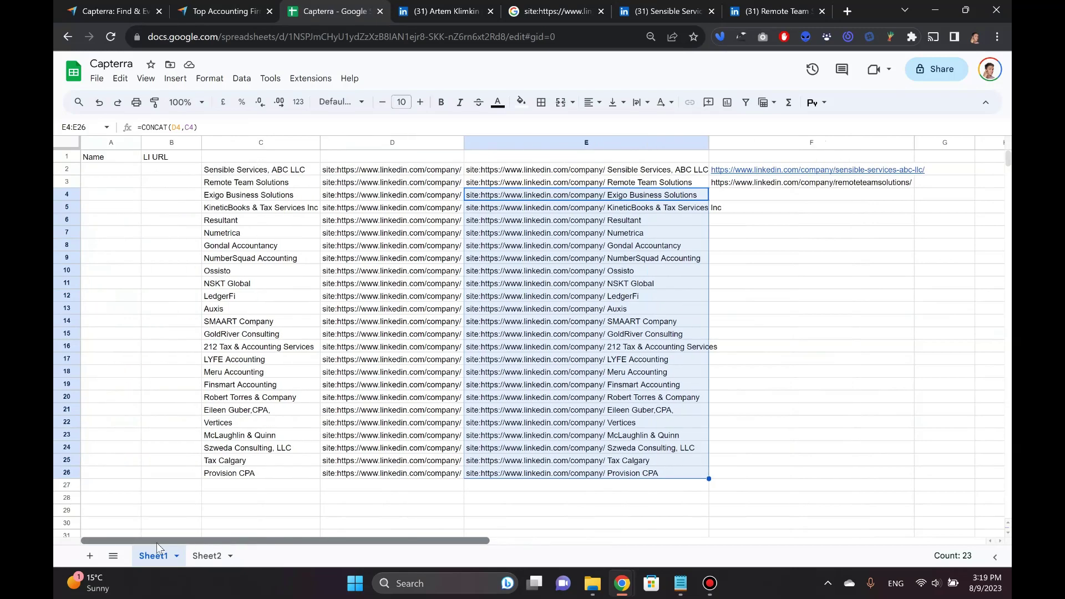
click(158, 183)
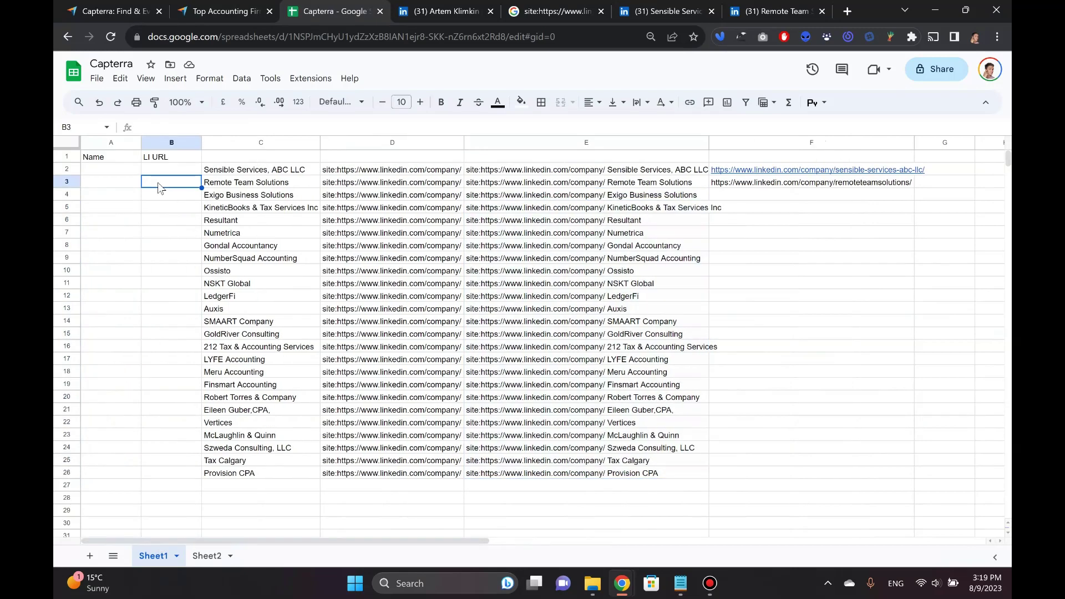
key(ctrl+v)
- Clear the helper range C2:F26 and autofit column B to the longest URL
click(265, 173)
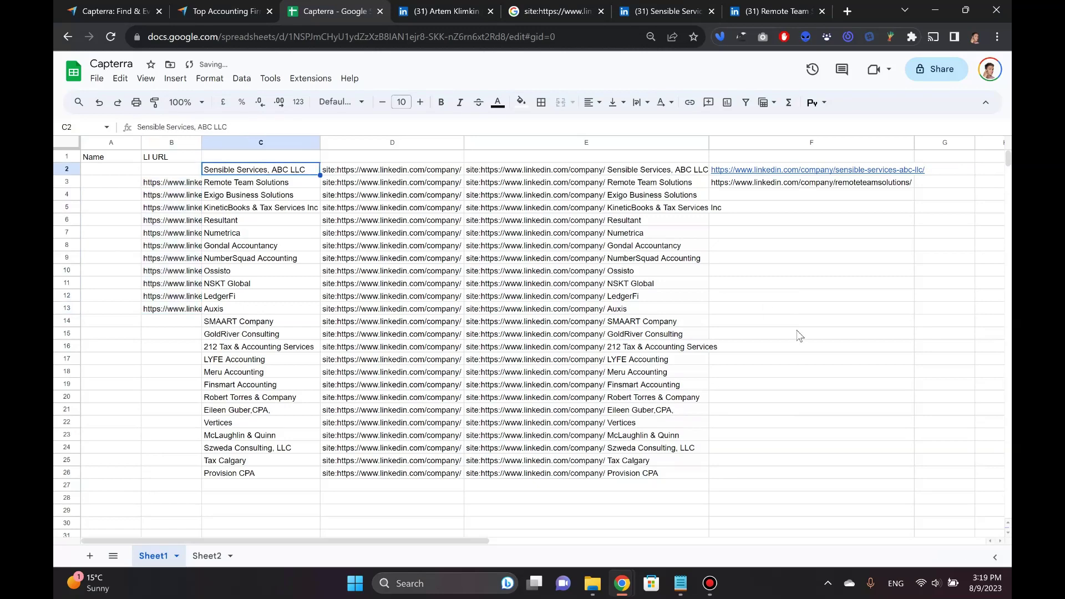
shift+click(782, 479)
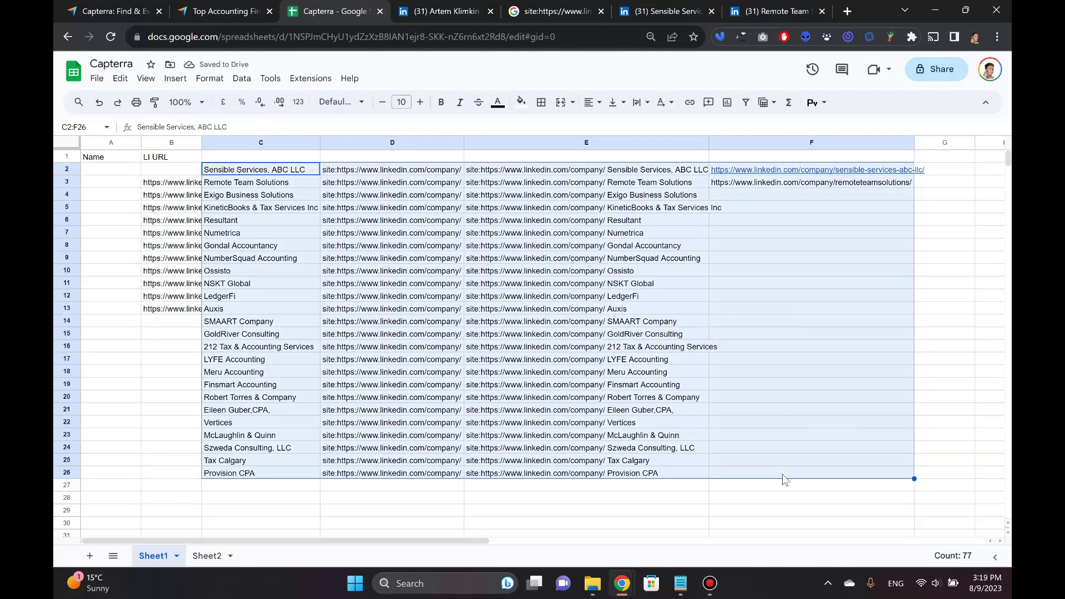
key(Delete)
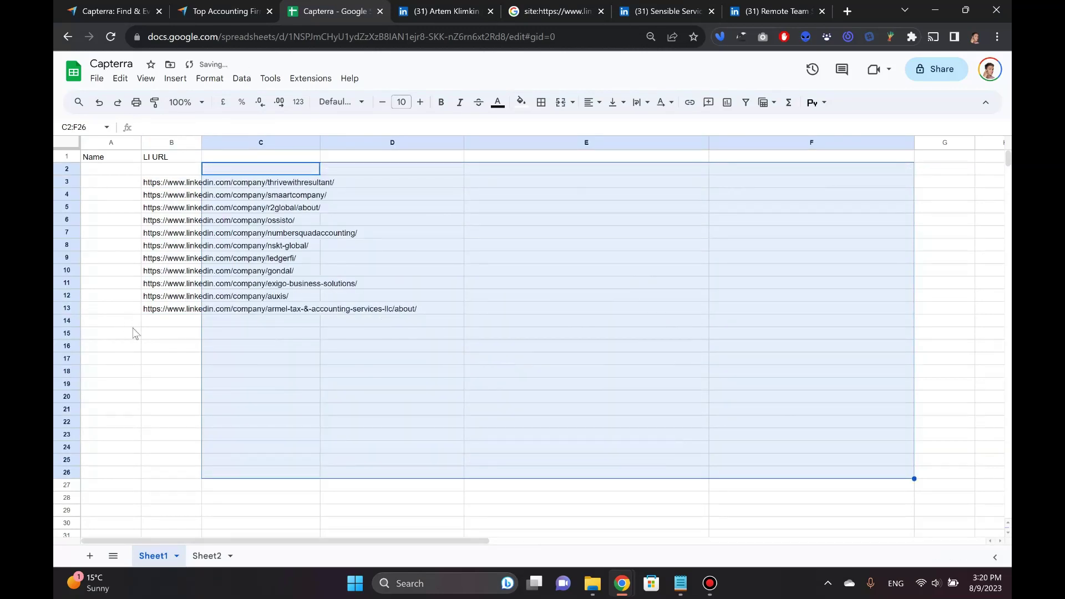
click(163, 335)
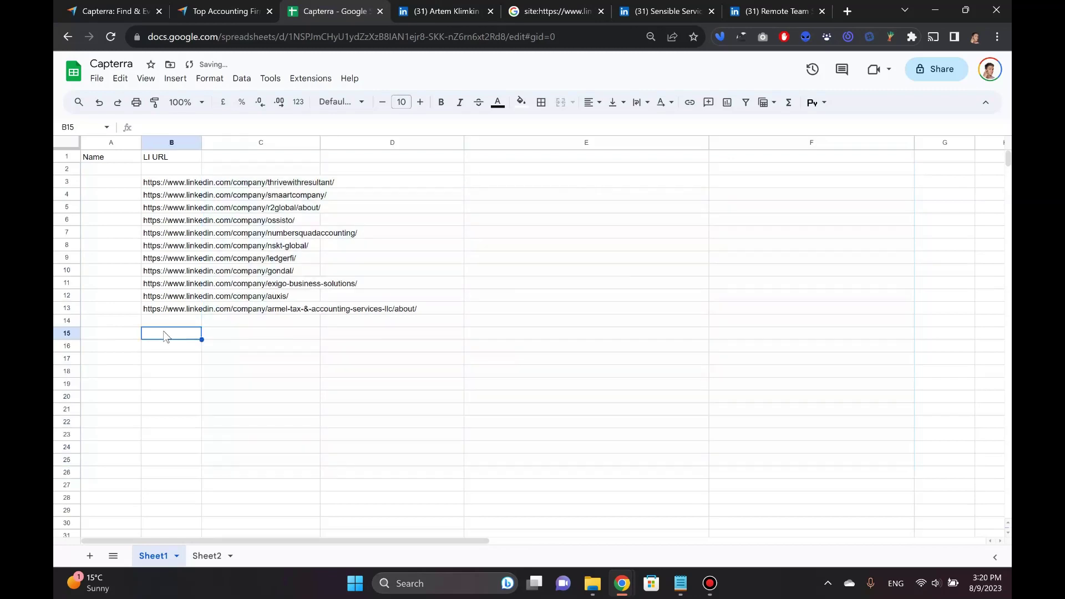
double_click(201, 143)
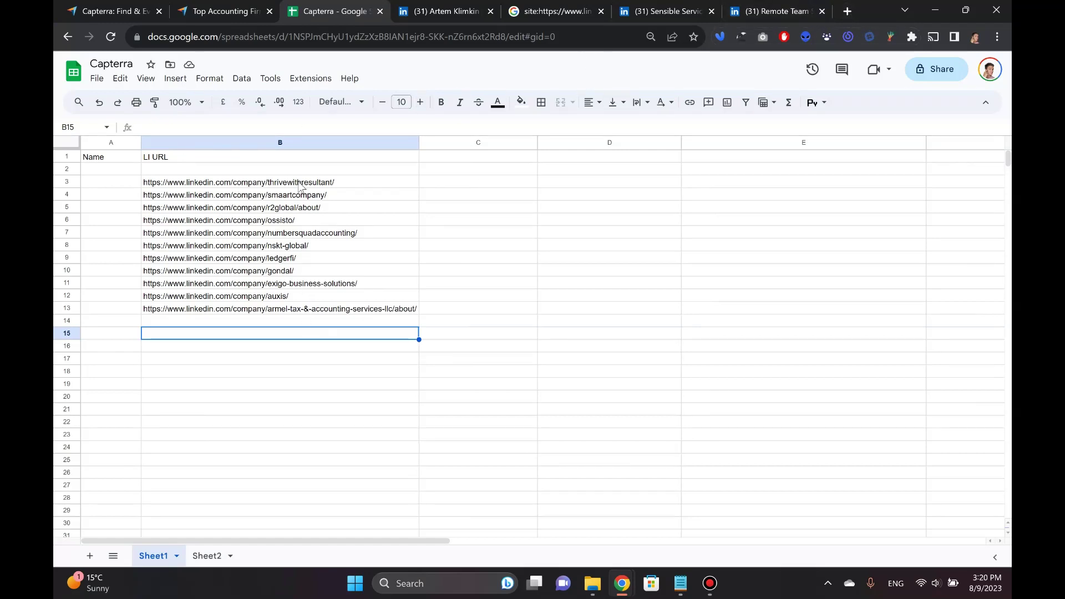
- Load the Orange Fox URL List Cleaner and paste in the LinkedIn links from B3:B13
click(848, 11)
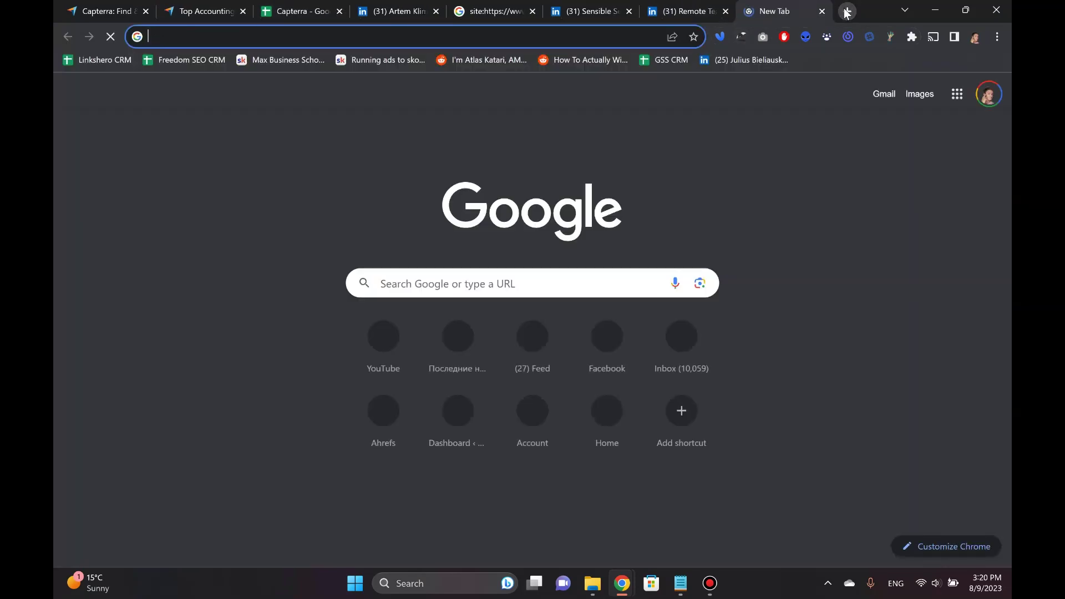
text(or)
key(Return)
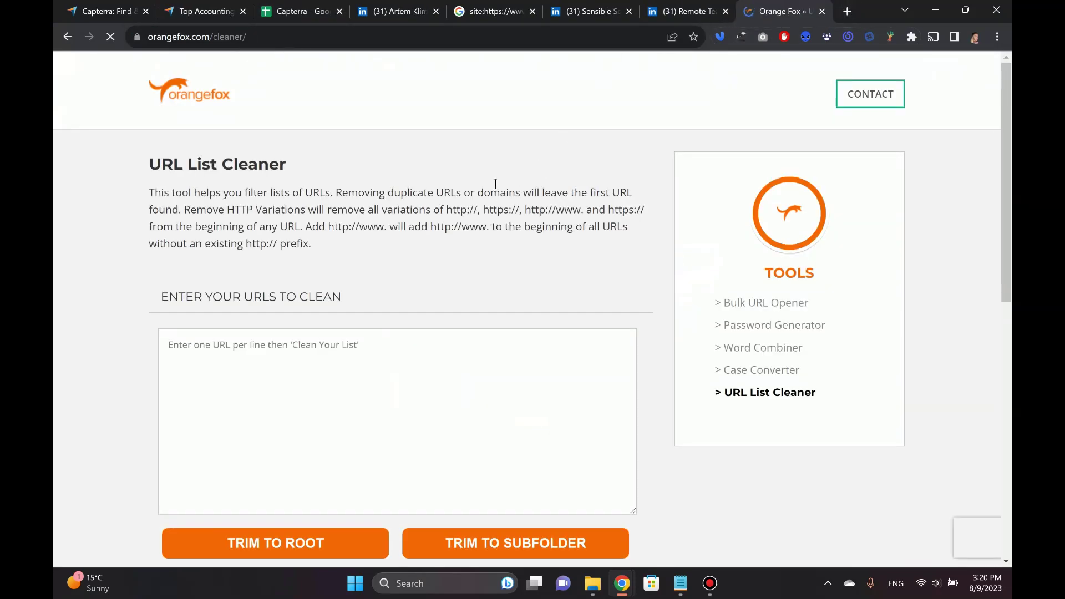
click(295, 11)
drag(341, 183, 339, 307)
key(ctrl+c)
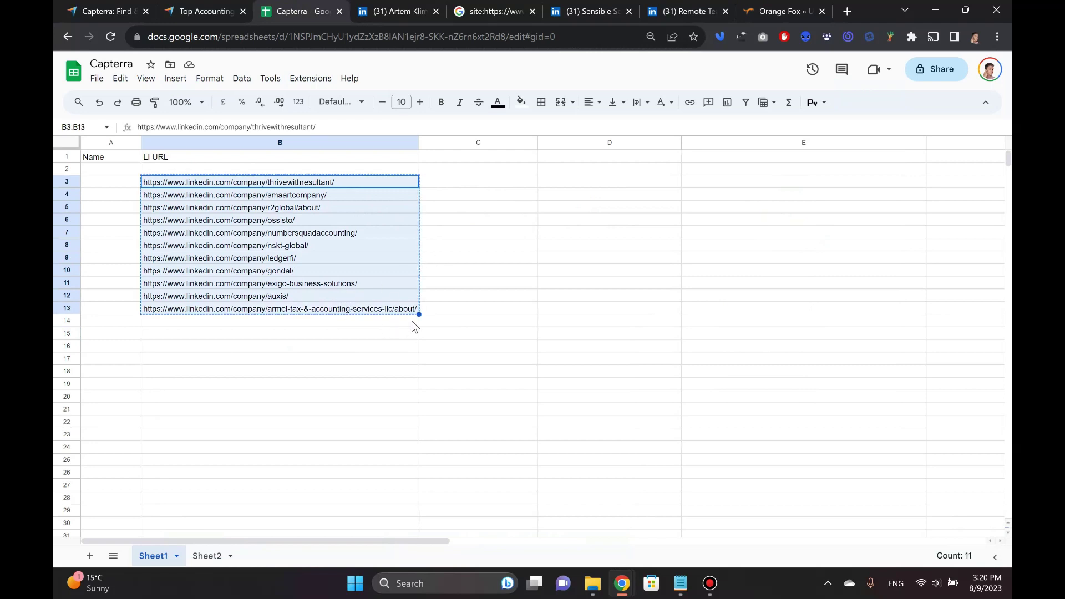
click(782, 11)
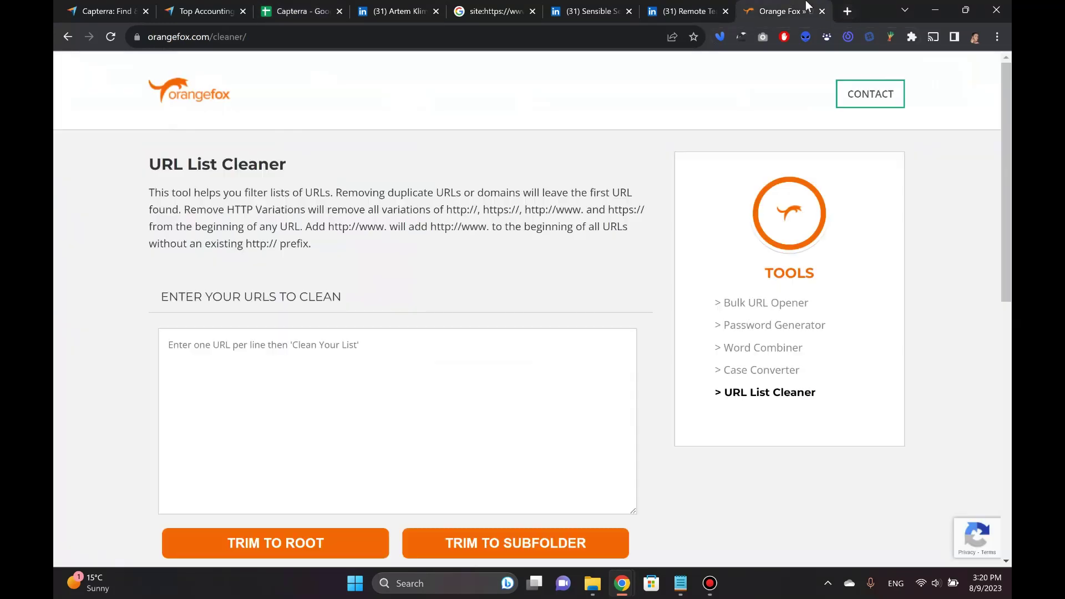
key(ctrl+v)
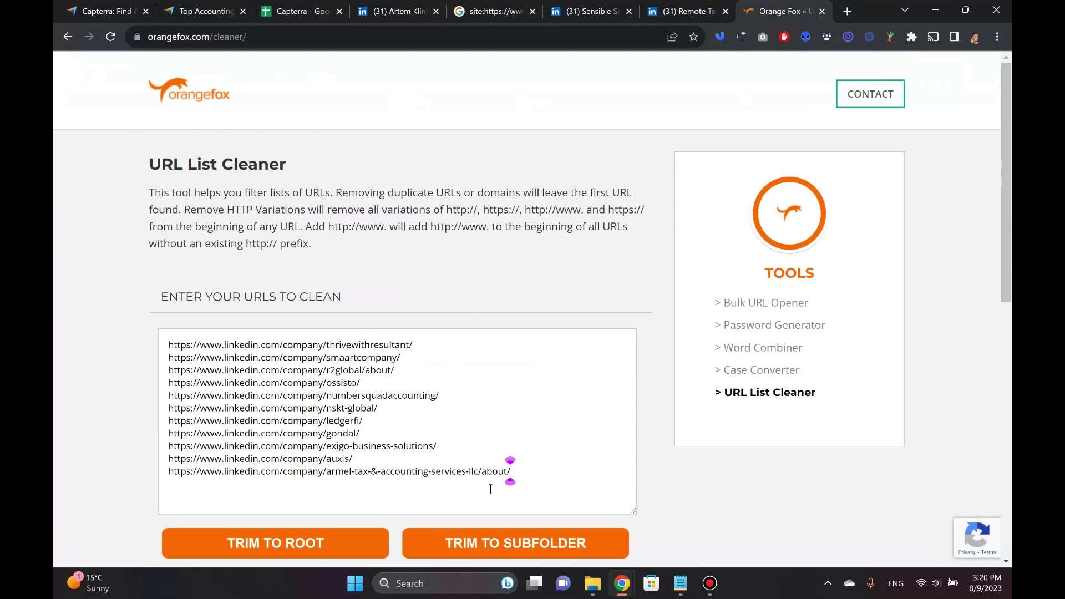
- Trim the trailing 'about/' from the last URL, Armel Tax's, in the cleaner list
scroll(491, 490, down, 2)
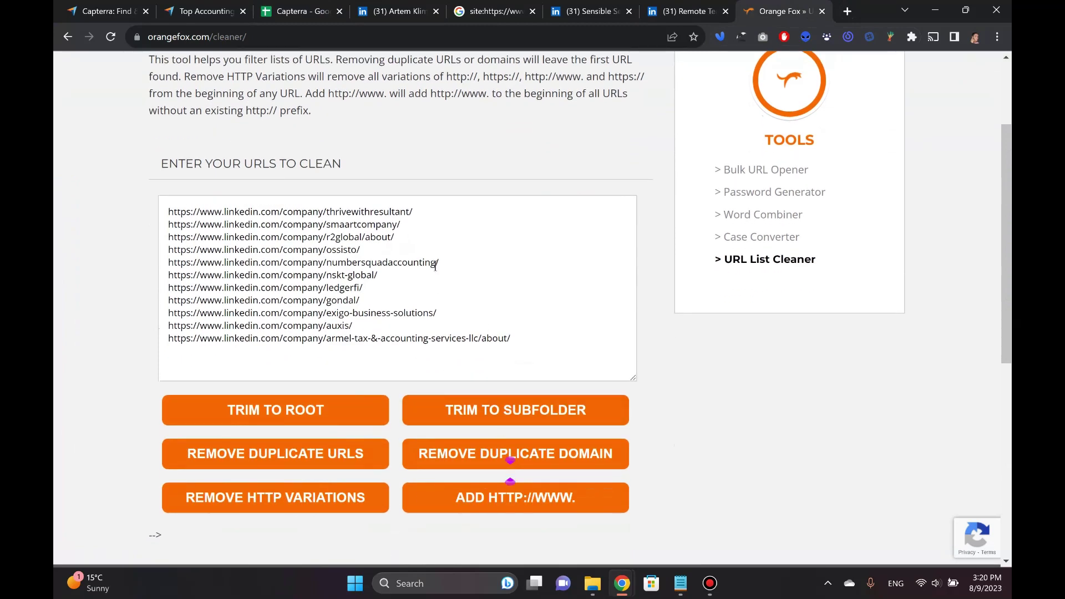
click(435, 208)
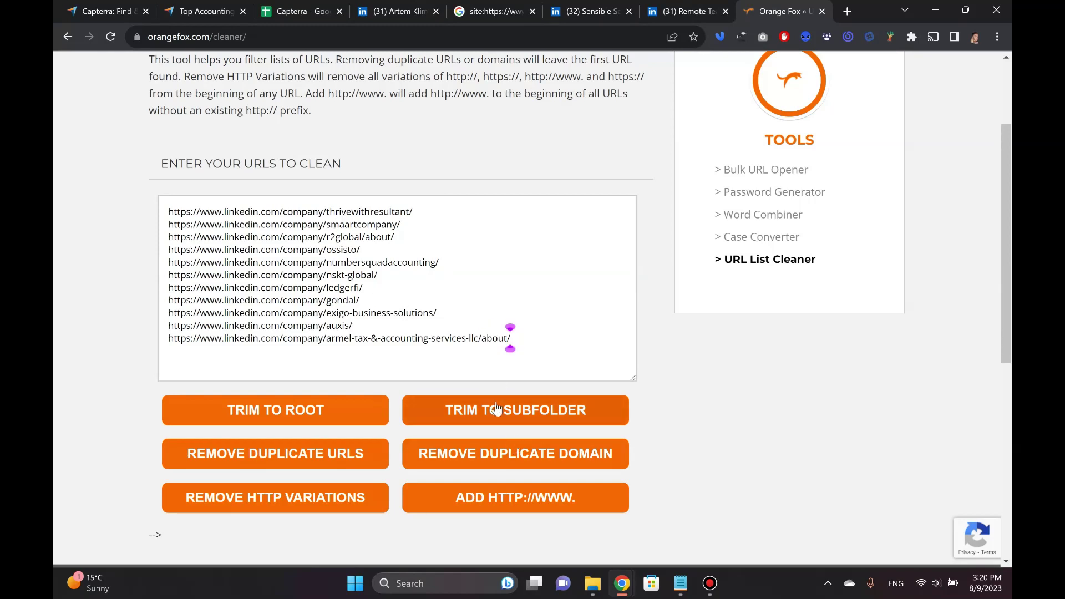
click(464, 330)
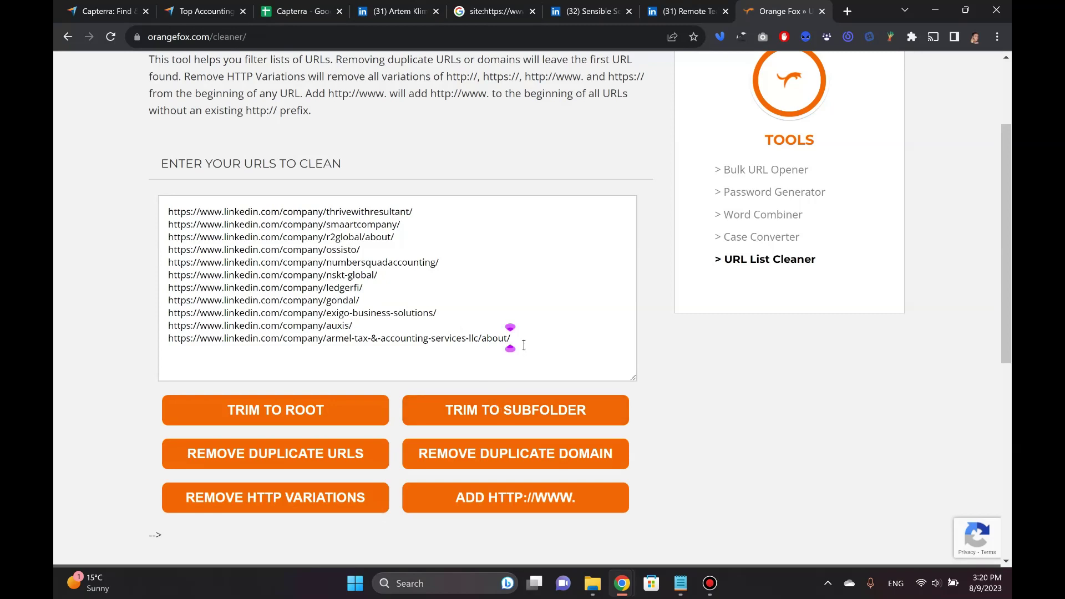
drag(520, 340, 54, 211)
key(BackSpace)
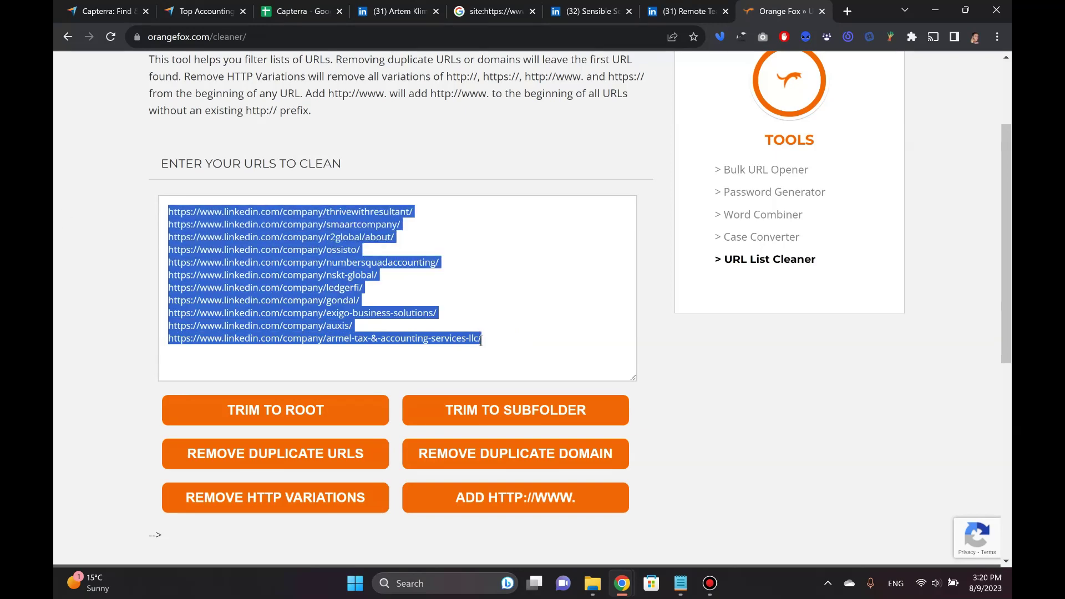
click(294, 10)
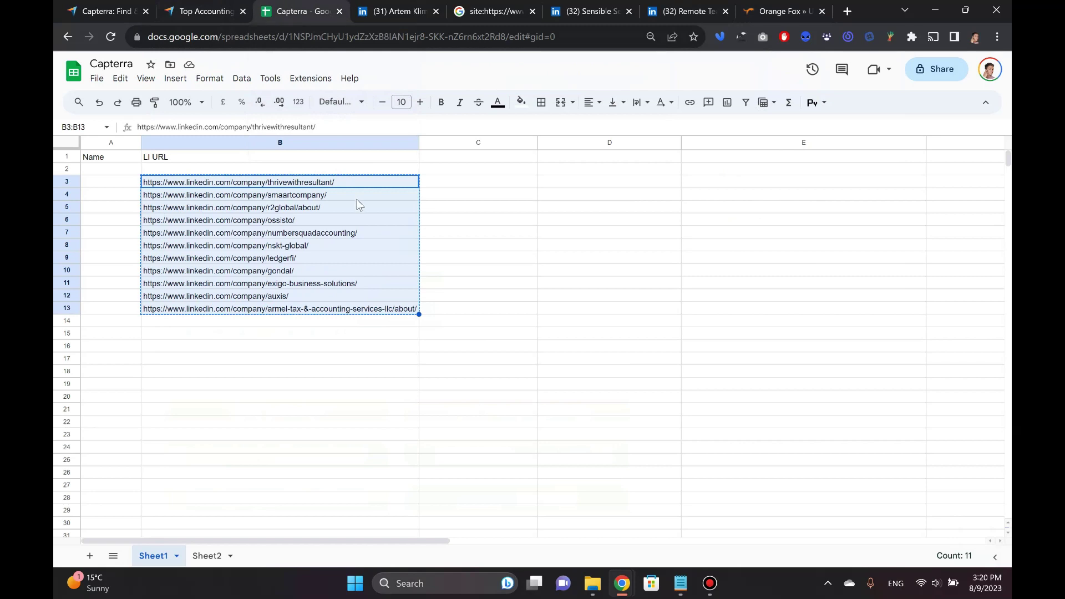
- Paste the cleaned LinkedIn company URLs over B3:B13
key(ctrl+v)
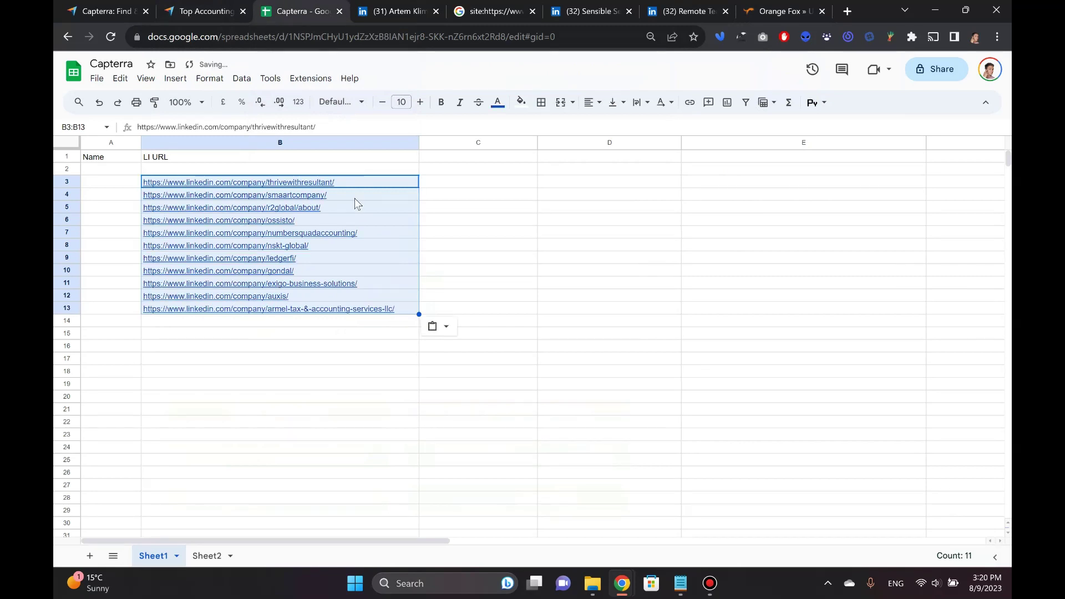
click(507, 258)
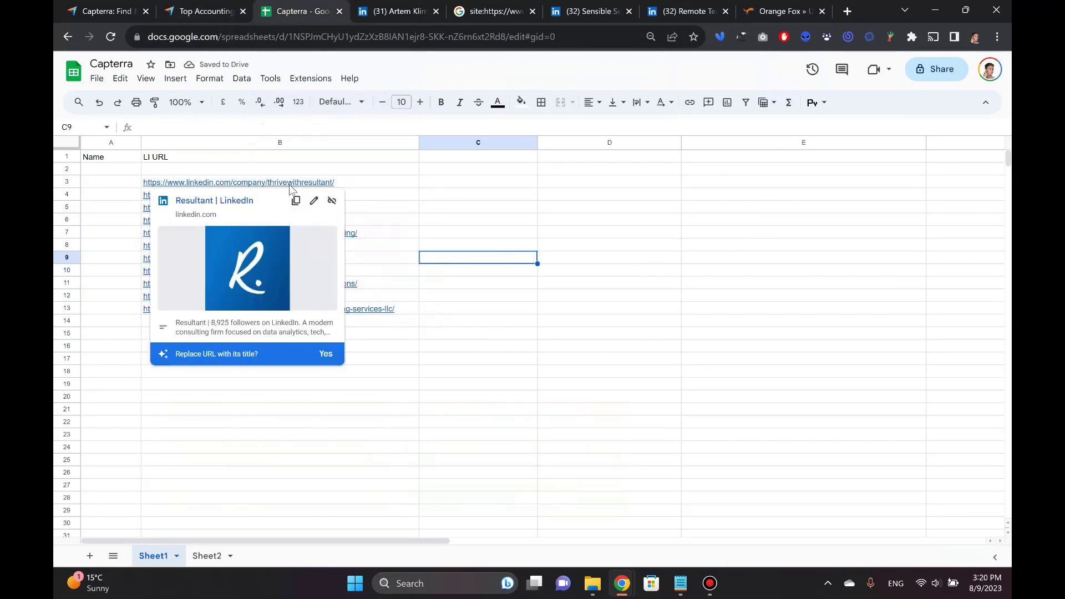
click(463, 197)
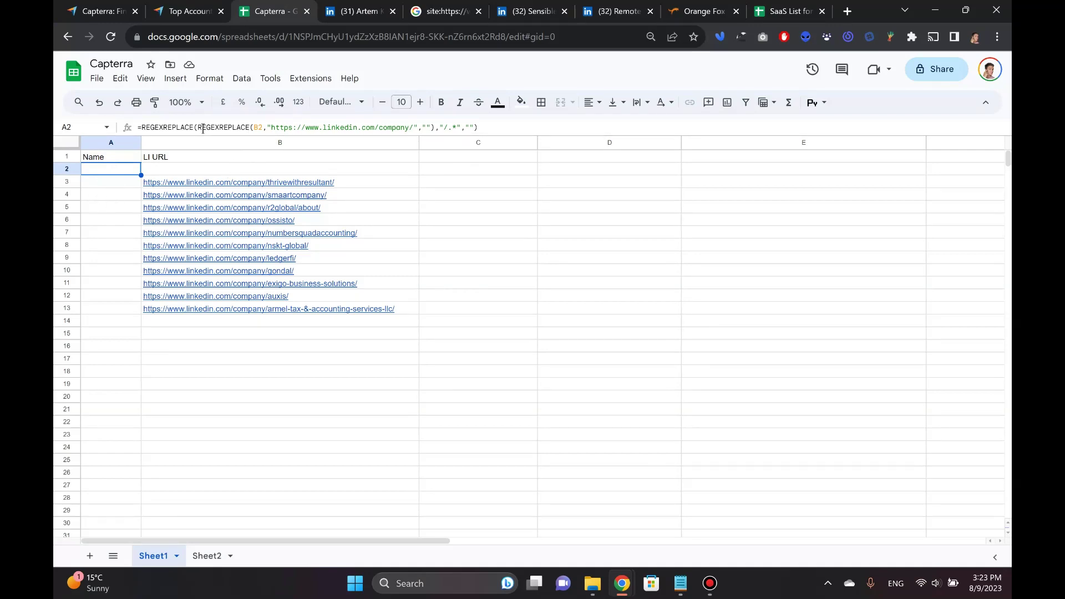
- Move the URL list from B3:B13 up to start at B2 and remove B2's hyperlink
click(346, 185)
key(ctrl+shift+Down)
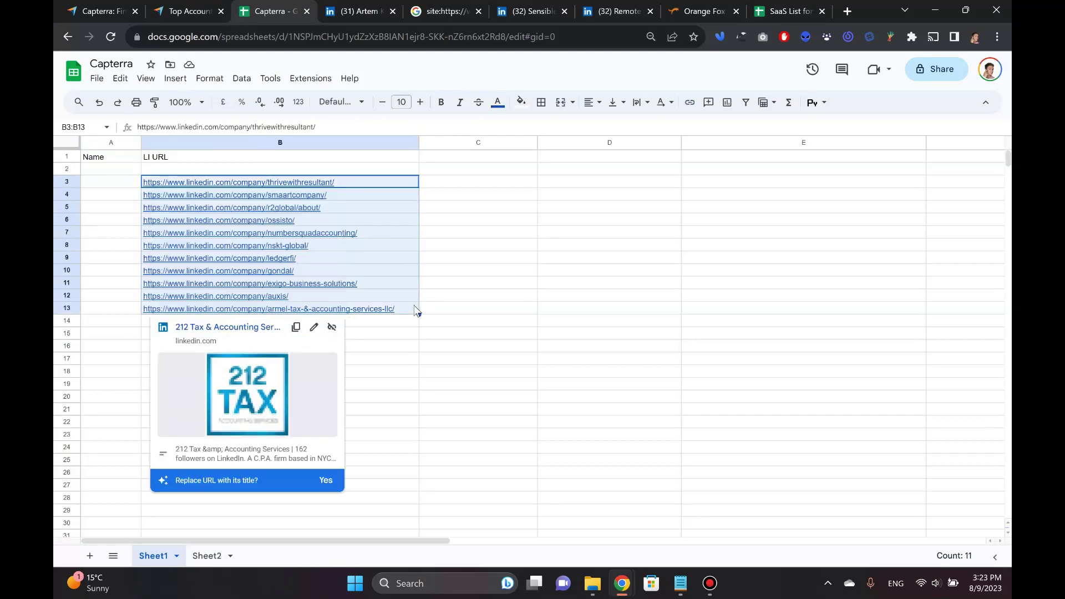
key(ctrl+c)
click(339, 170)
key(ctrl+v)
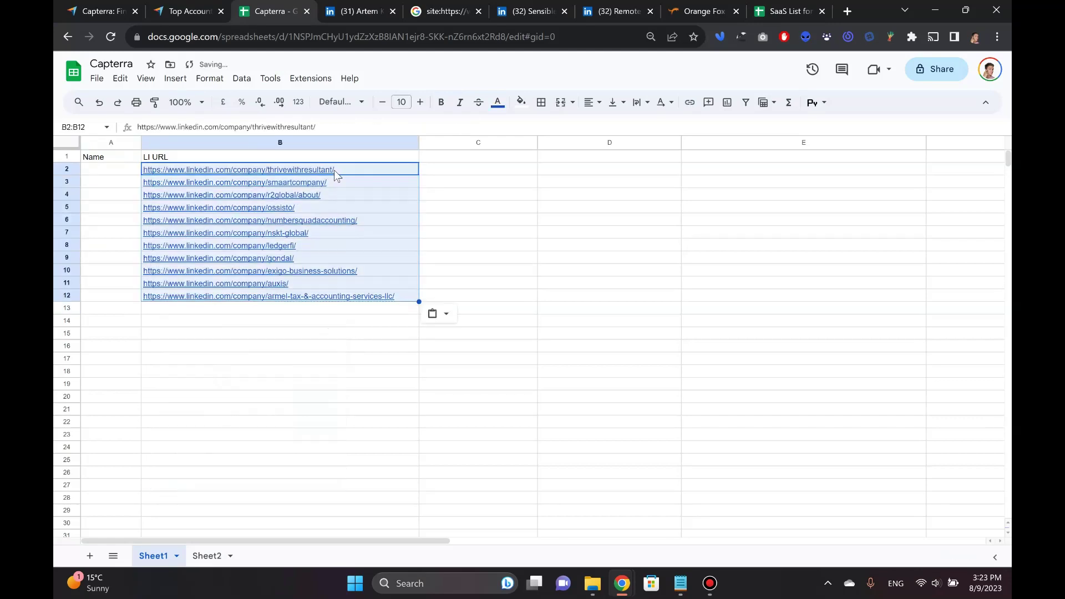
click(245, 335)
click(118, 170)
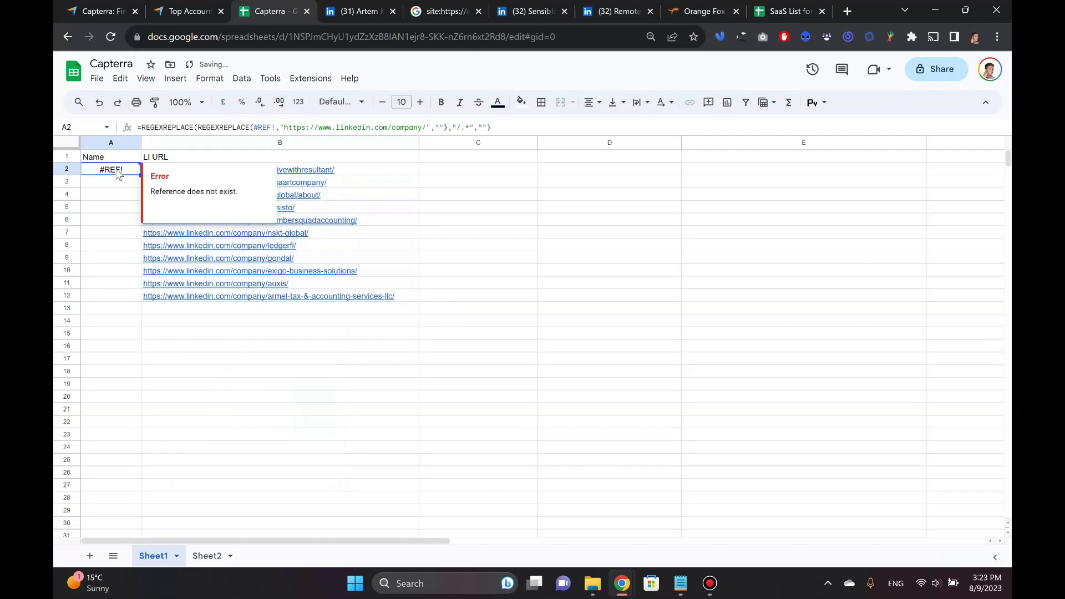
click(393, 169)
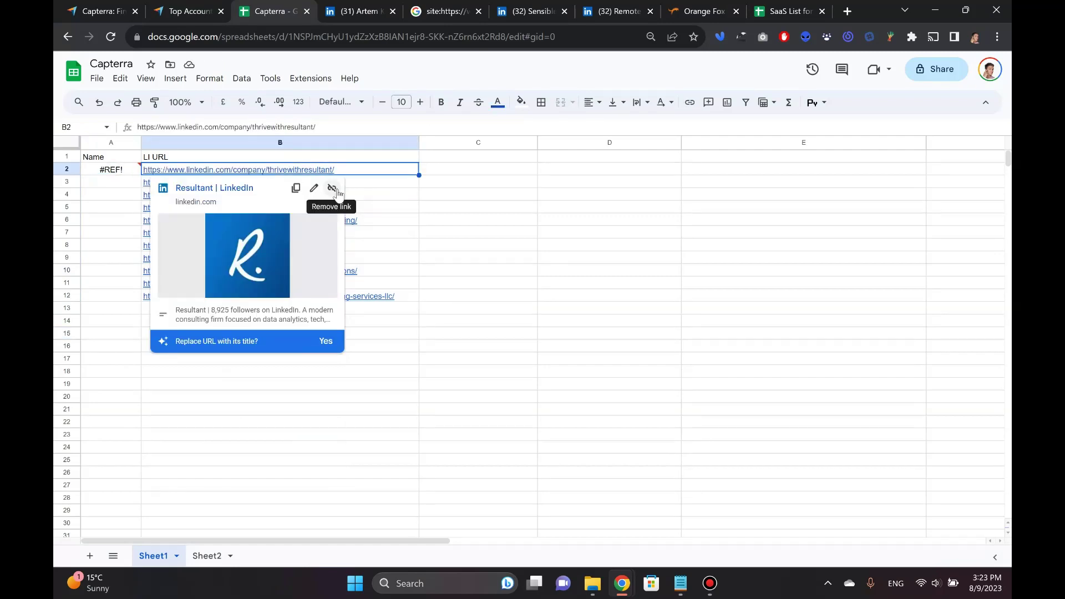
click(333, 188)
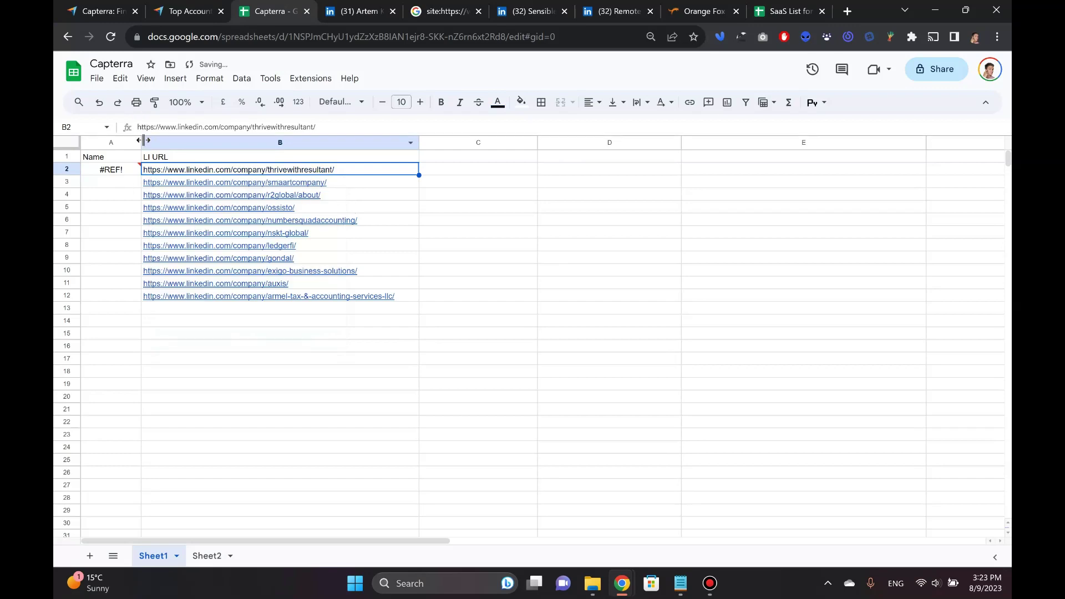
- Fix the #REF! in A2's formula to reference B2 and autofit column A
drag(141, 143, 108, 143)
click(102, 169)
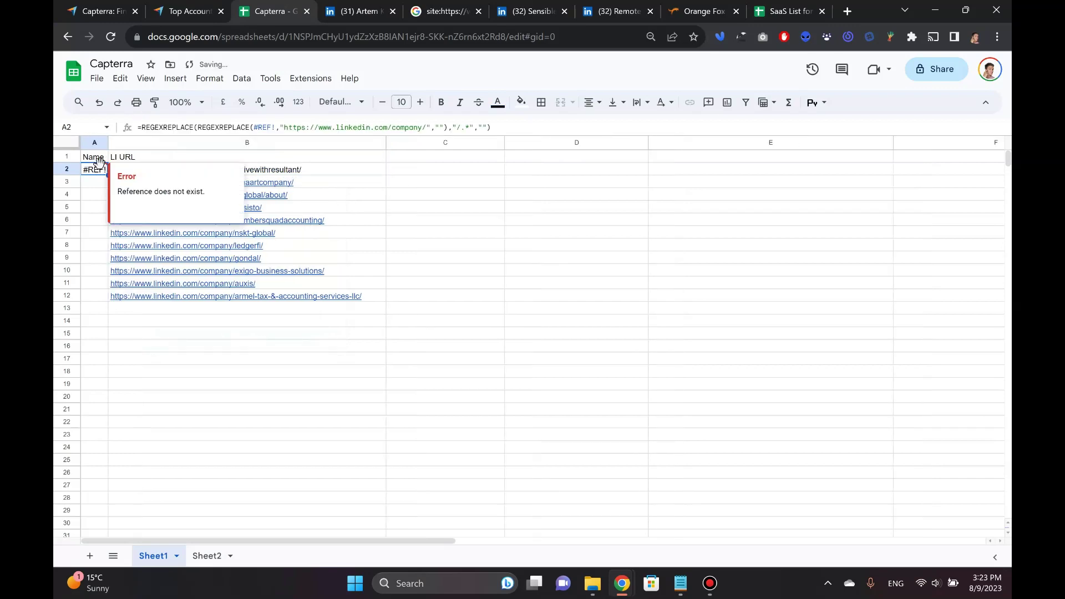
click(272, 128)
drag(272, 128, 250, 129)
click(321, 140)
key(Return)
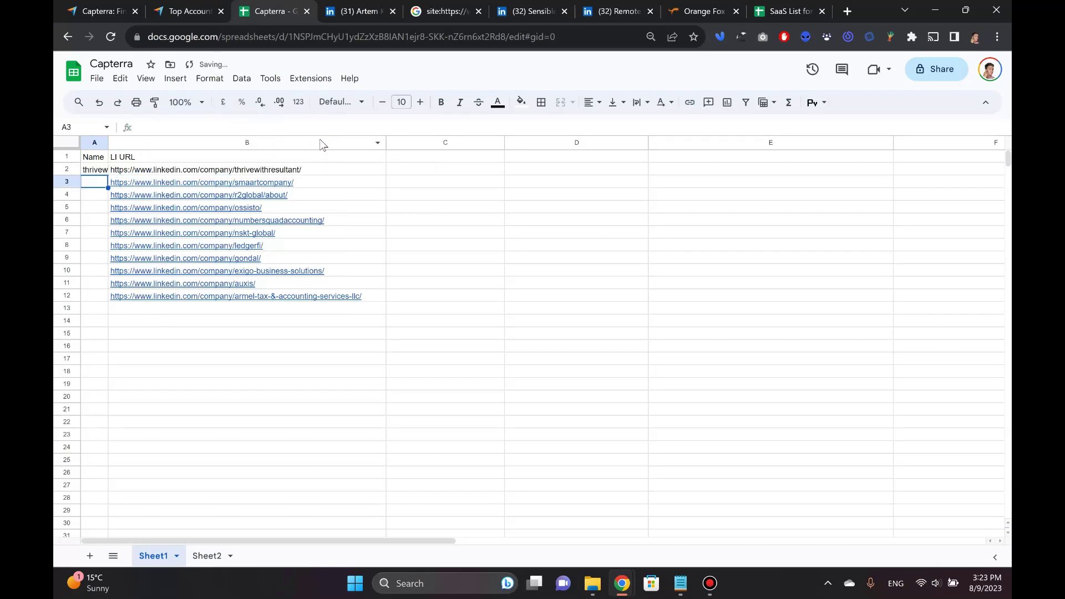
double_click(109, 143)
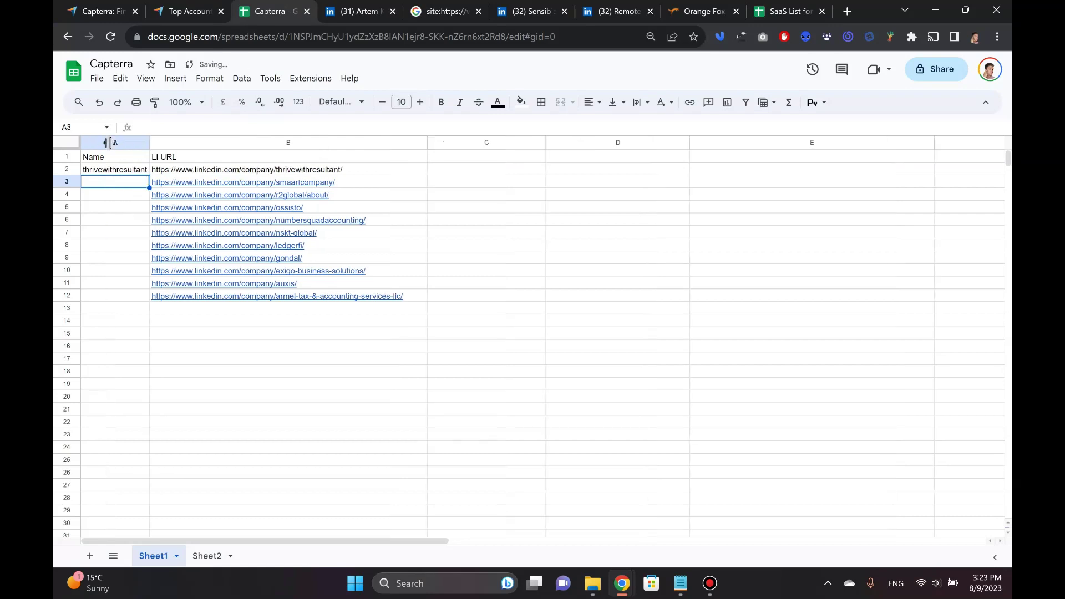
- Fill the company-name formula from A2 down to A12
click(296, 174)
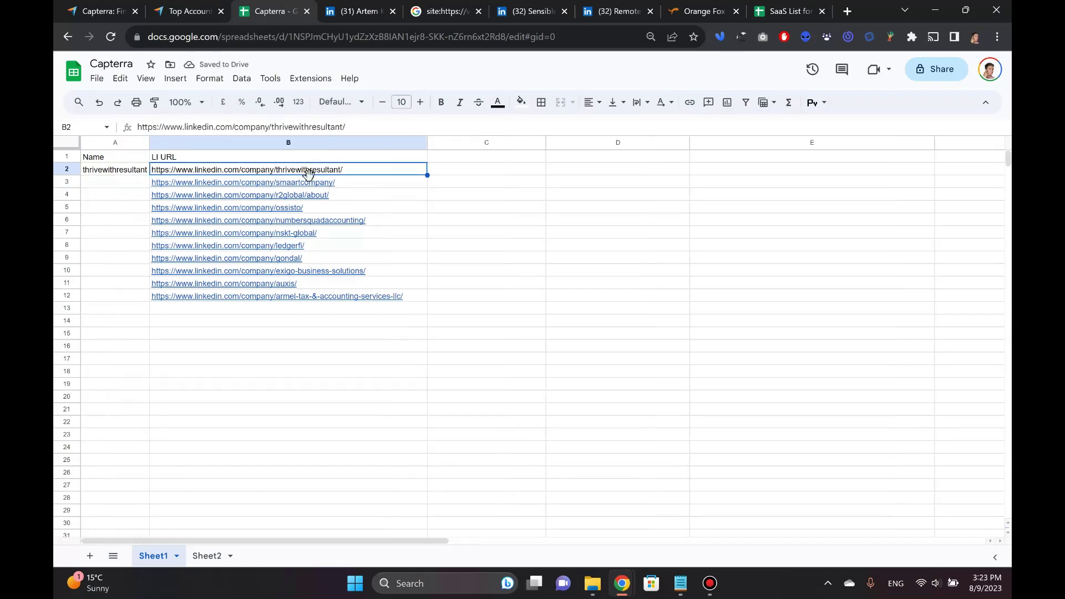
double_click(309, 172)
double_click(313, 168)
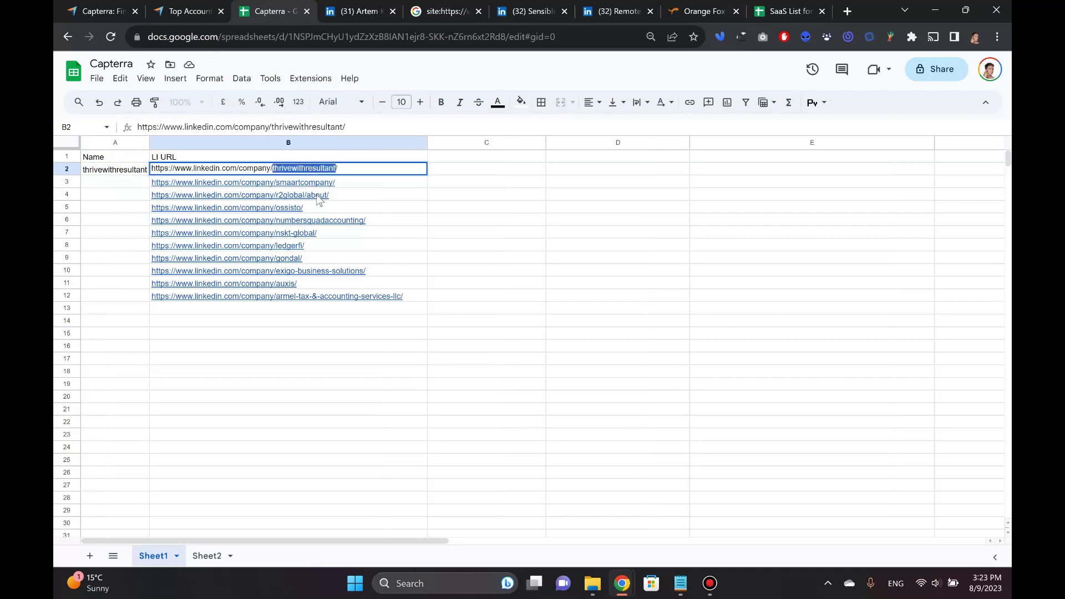
click(114, 172)
click(116, 188)
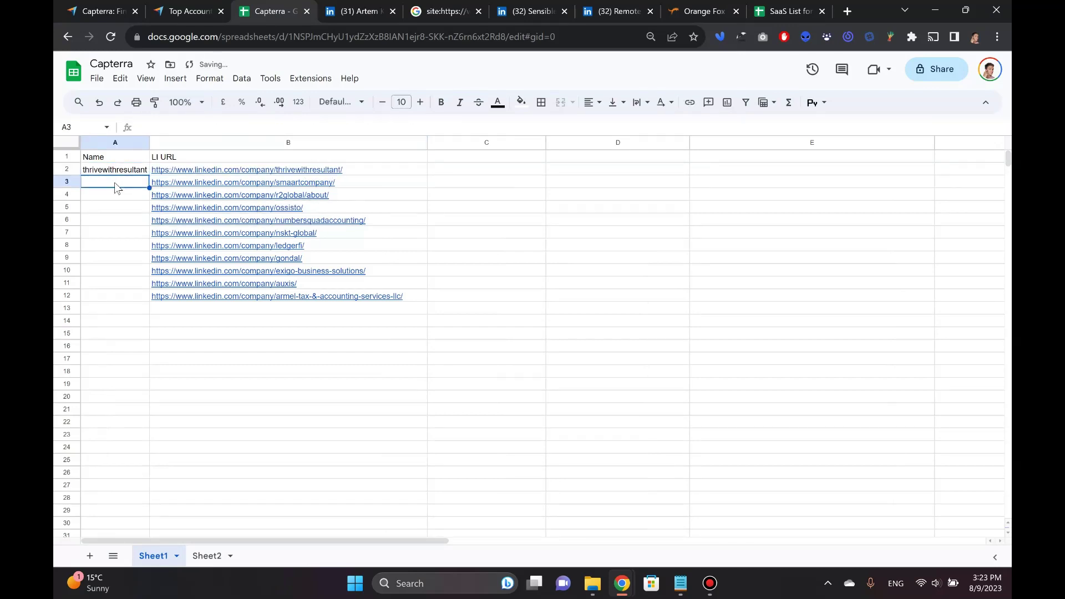
click(140, 171)
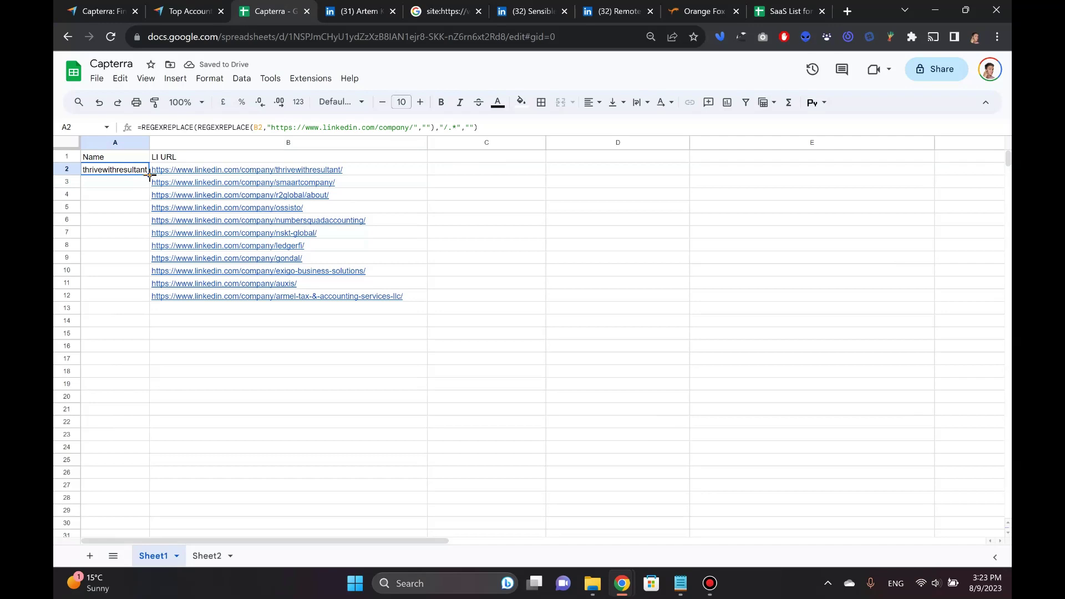
drag(149, 176, 146, 297)
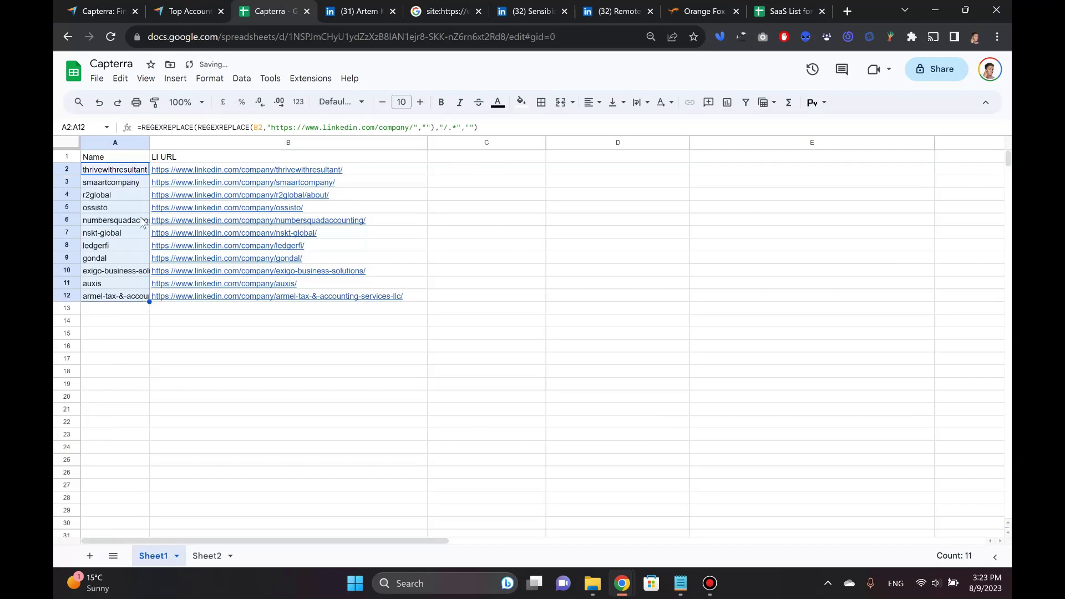
click(221, 320)
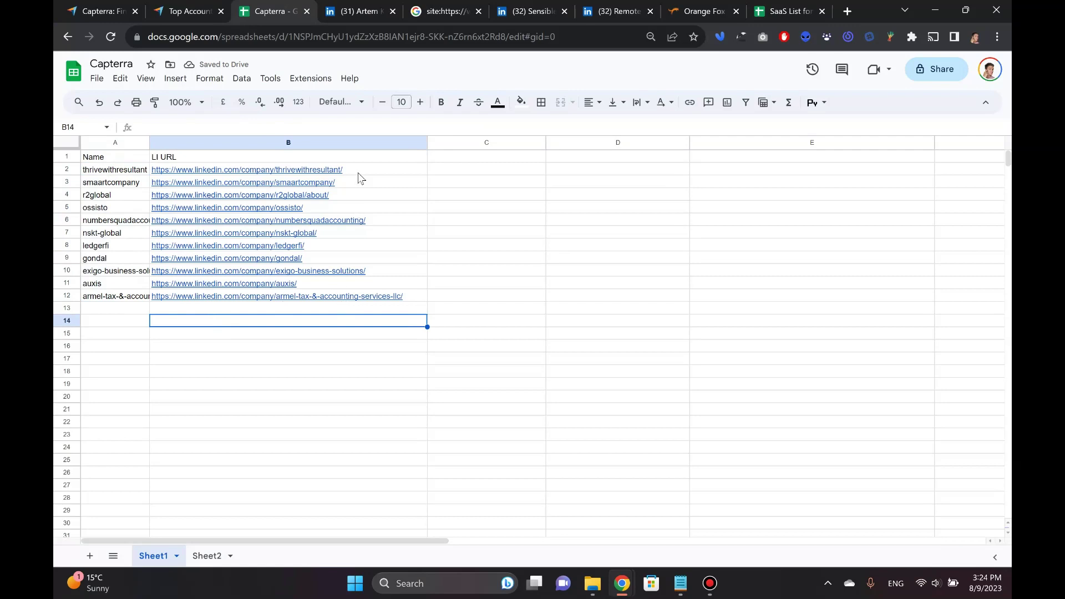
- Download Sheet1 as Capterra - Sheet1.csv, then switch to the LinkedIn tab
mouse_move(362, 174)
click(610, 257)
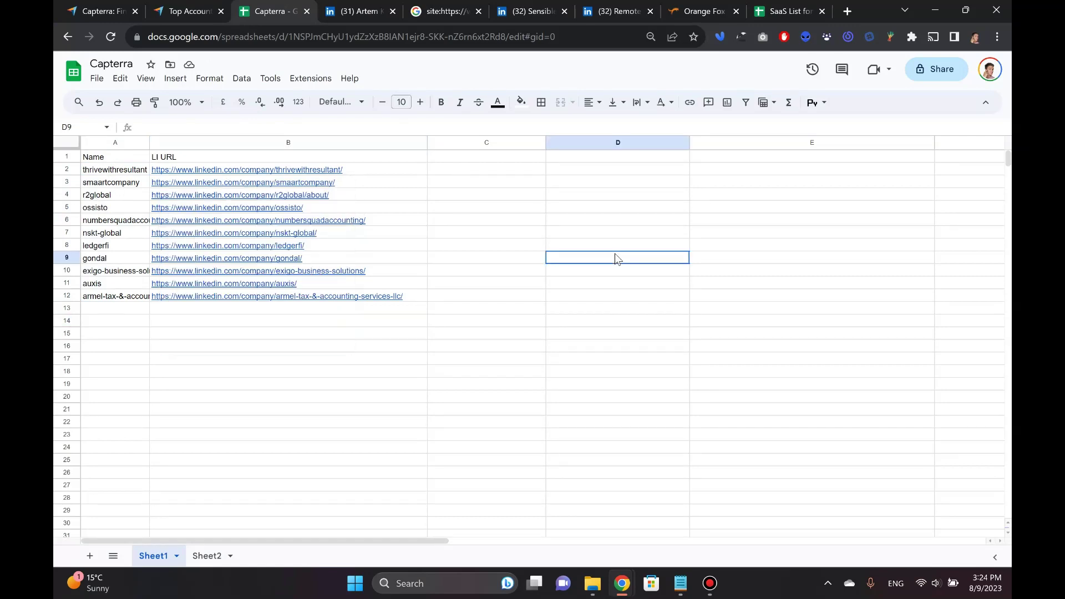
click(96, 80)
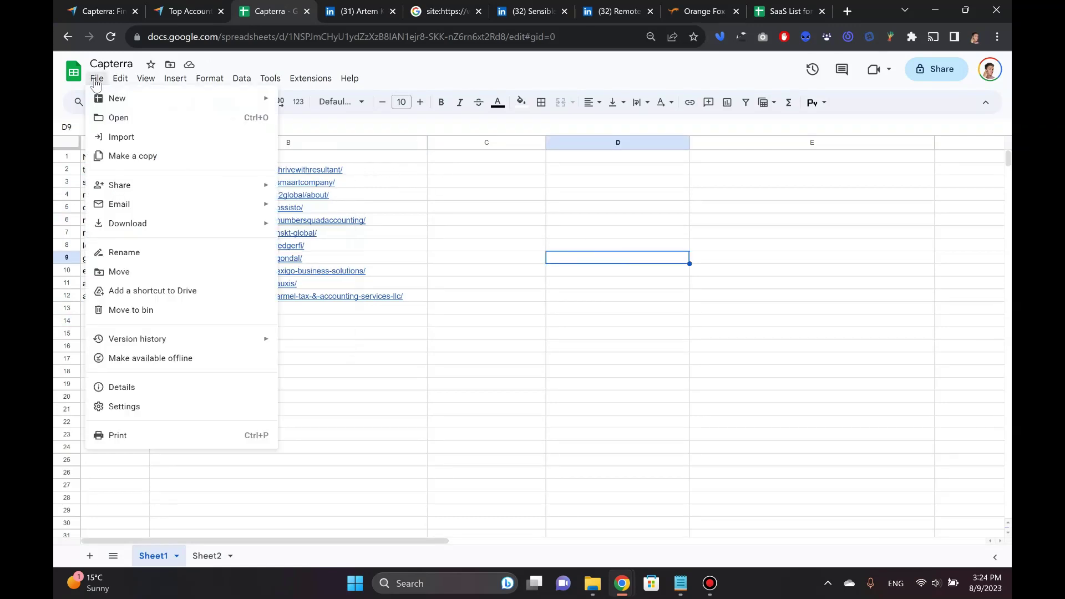
mouse_move(260, 224)
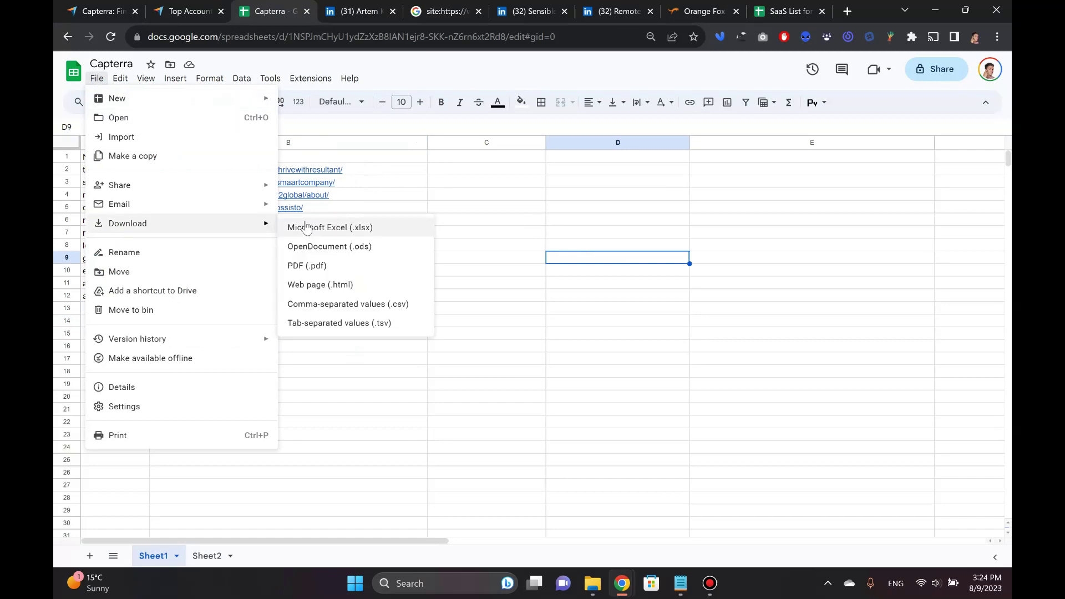
click(397, 310)
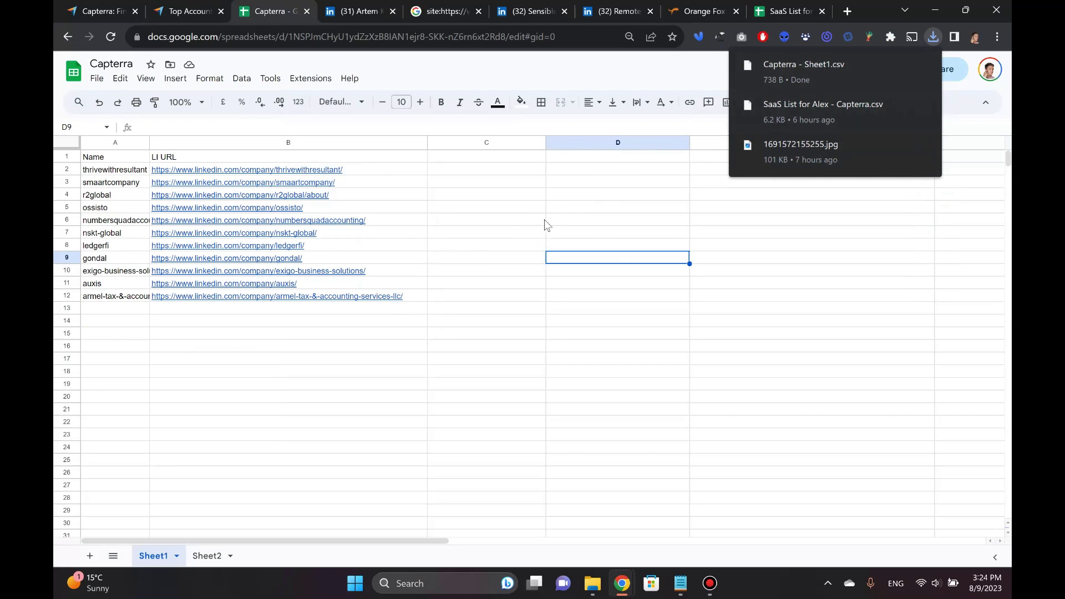
click(365, 18)
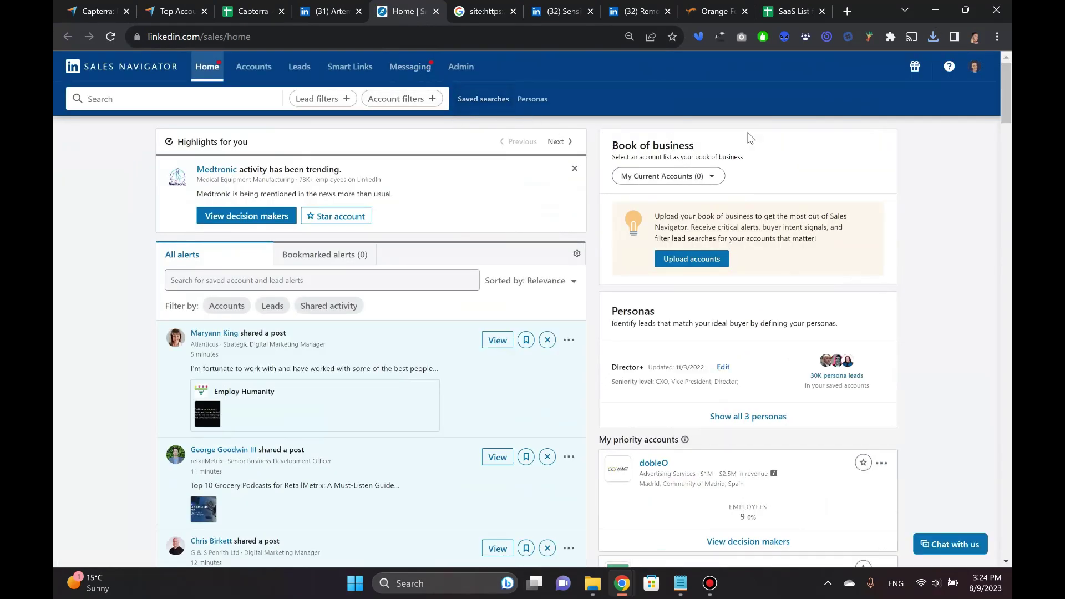
- Check the Sales Navigator Advanced account type on the settings page
click(975, 67)
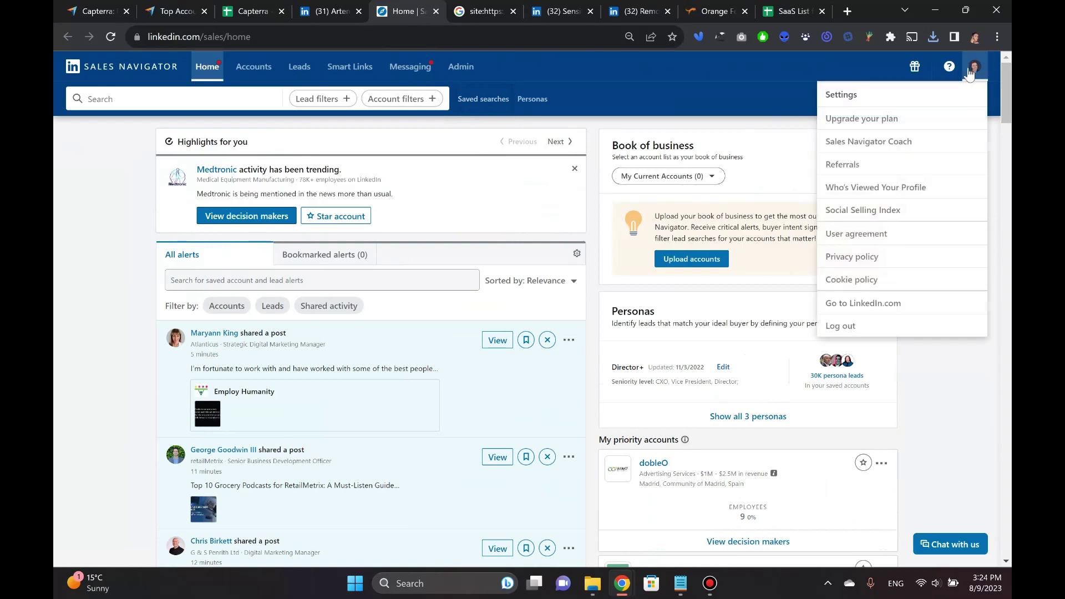
click(860, 103)
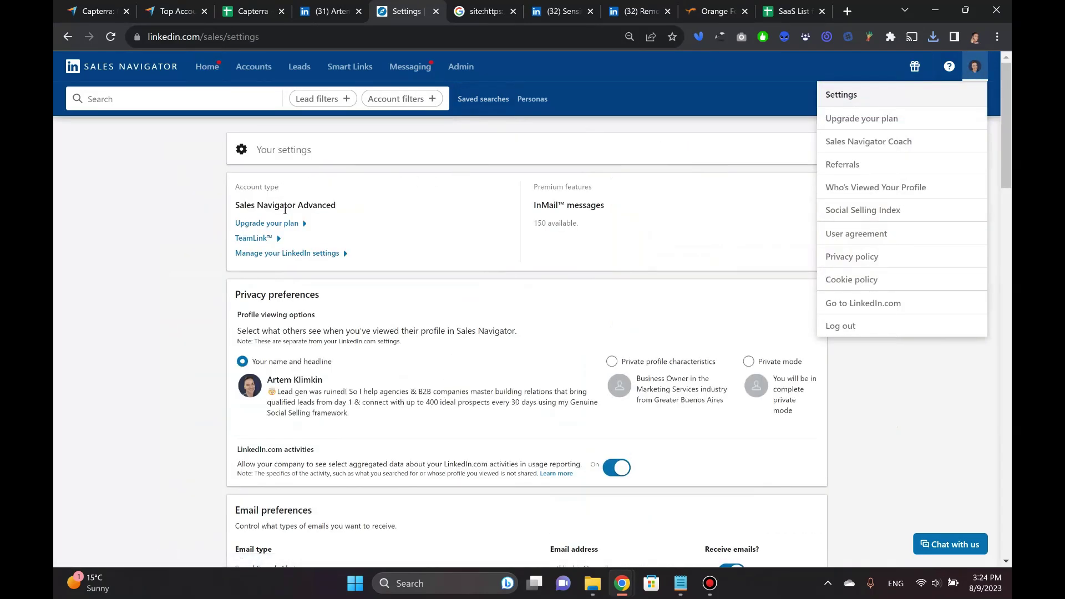
drag(248, 206, 321, 207)
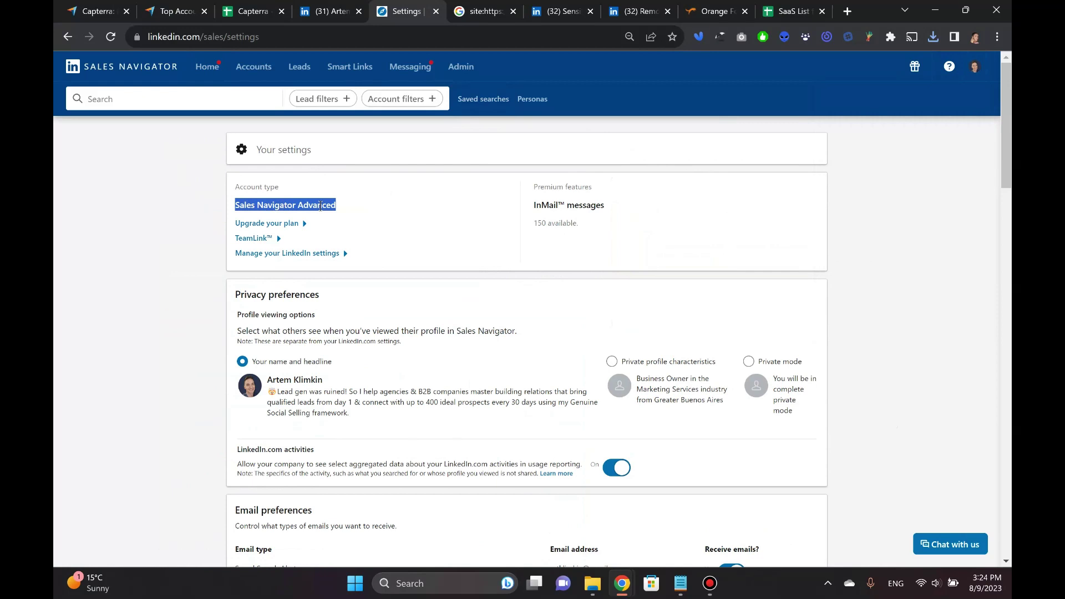
click(180, 236)
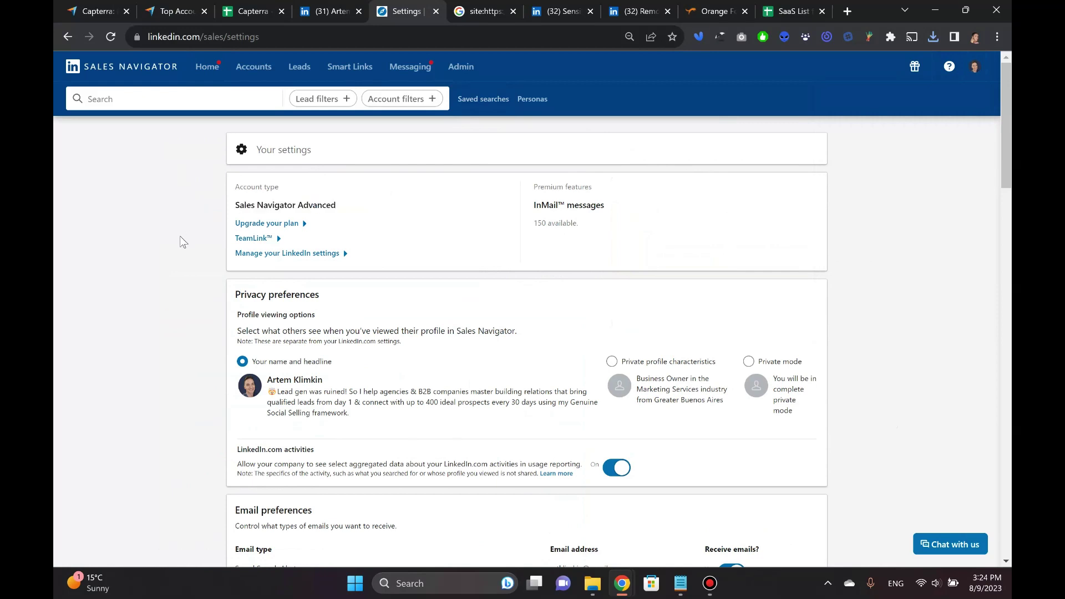
- Go to the Accounts dashboard and show the Add accounts options
click(136, 67)
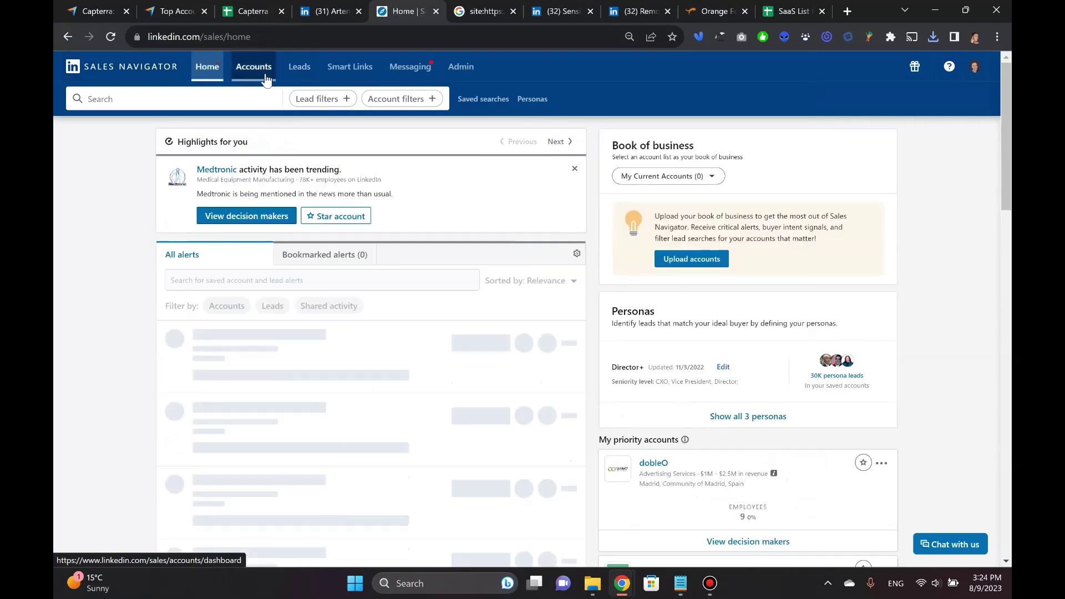
click(254, 66)
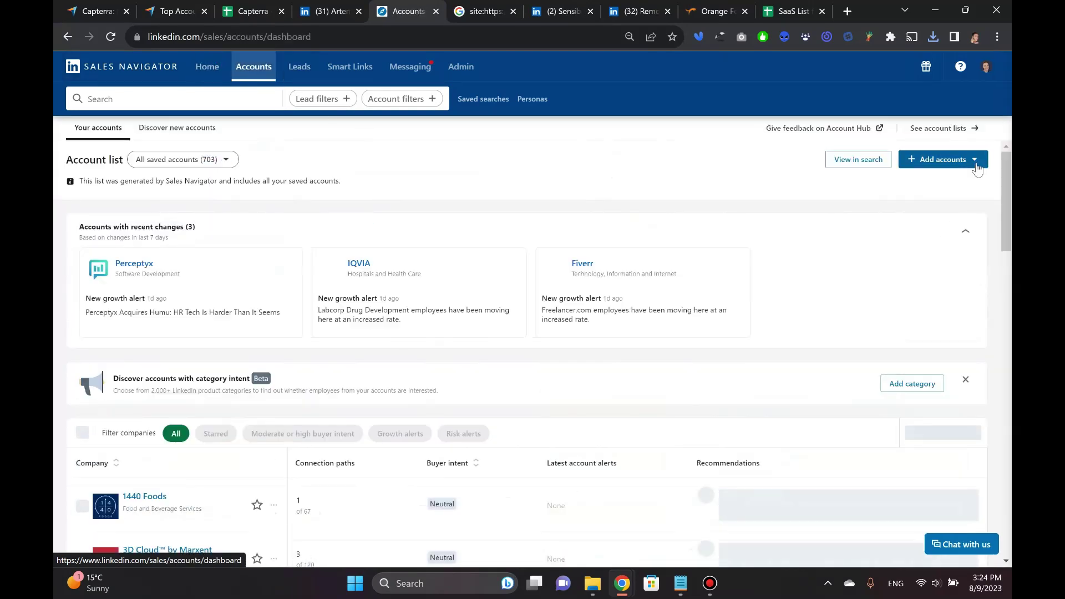
click(975, 167)
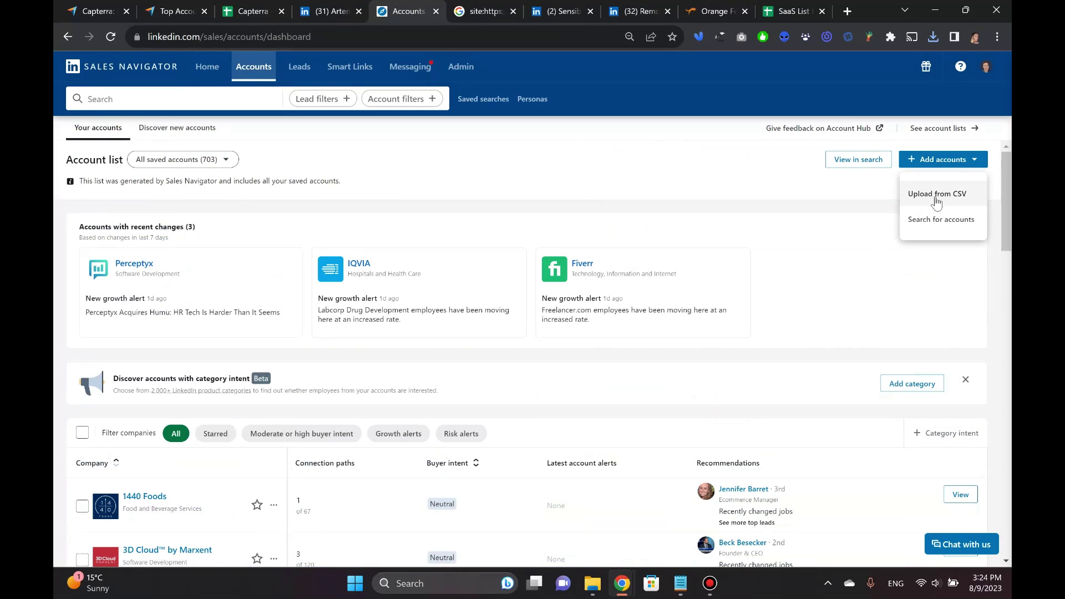
- Choose Capterra - Sheet1.csv from Downloads for the CSV account upload
click(937, 197)
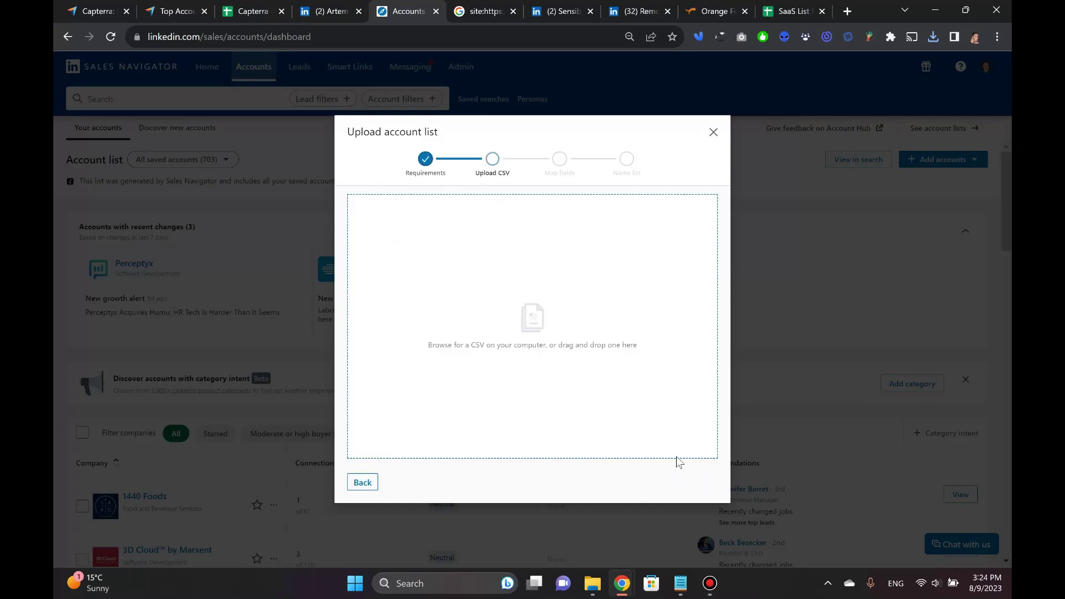
click(520, 319)
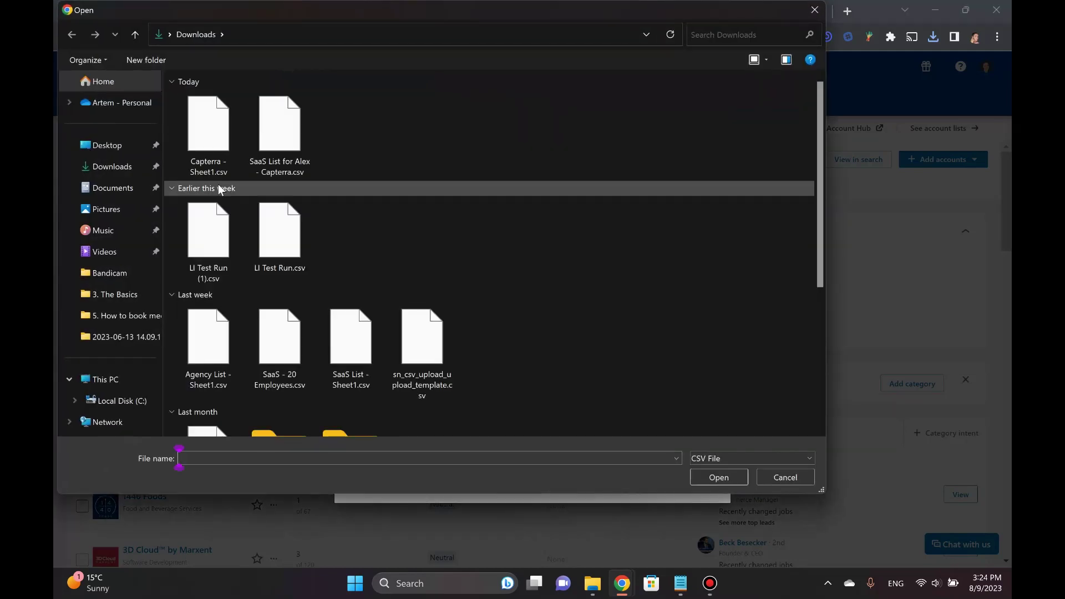
double_click(210, 138)
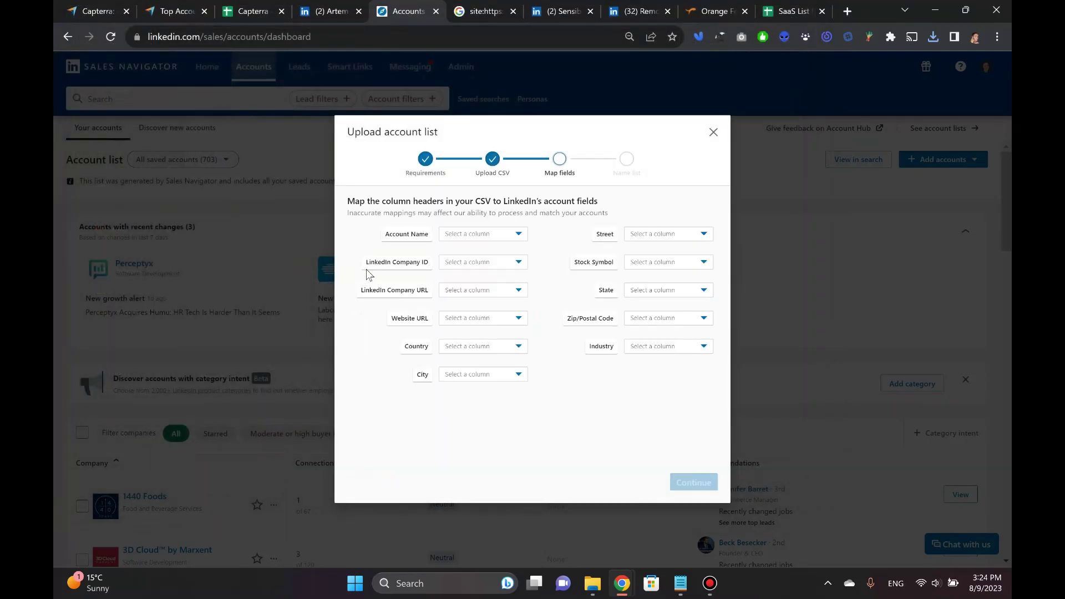
- Map Account Name to the Name column and LinkedIn Company URL to LI URL
click(518, 234)
click(494, 253)
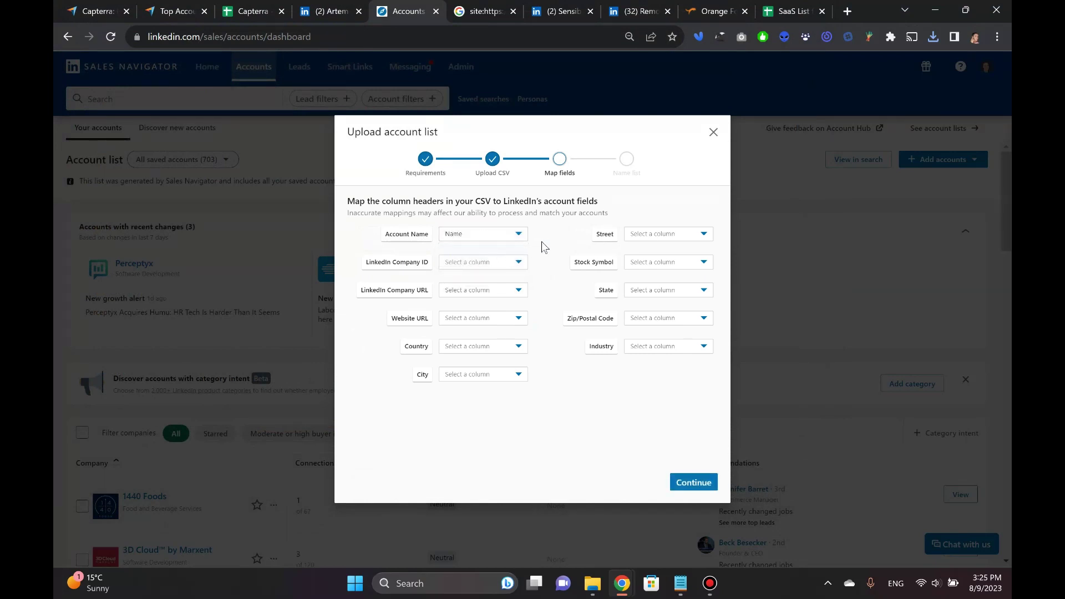
click(522, 294)
click(502, 326)
- Advance to the list details and start a placeholder description
click(695, 483)
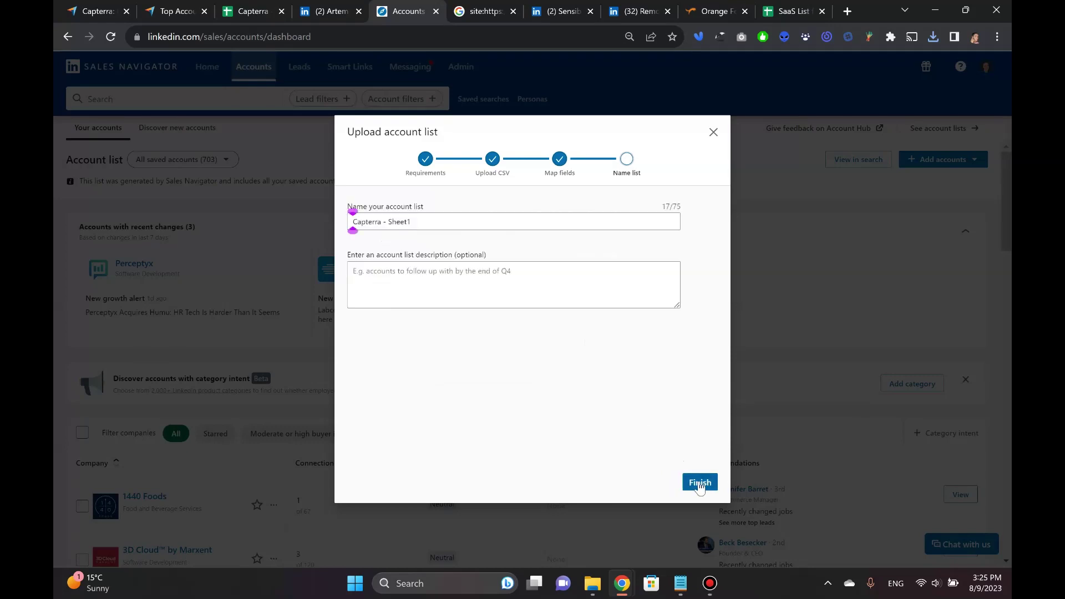
click(439, 301)
text(Y)
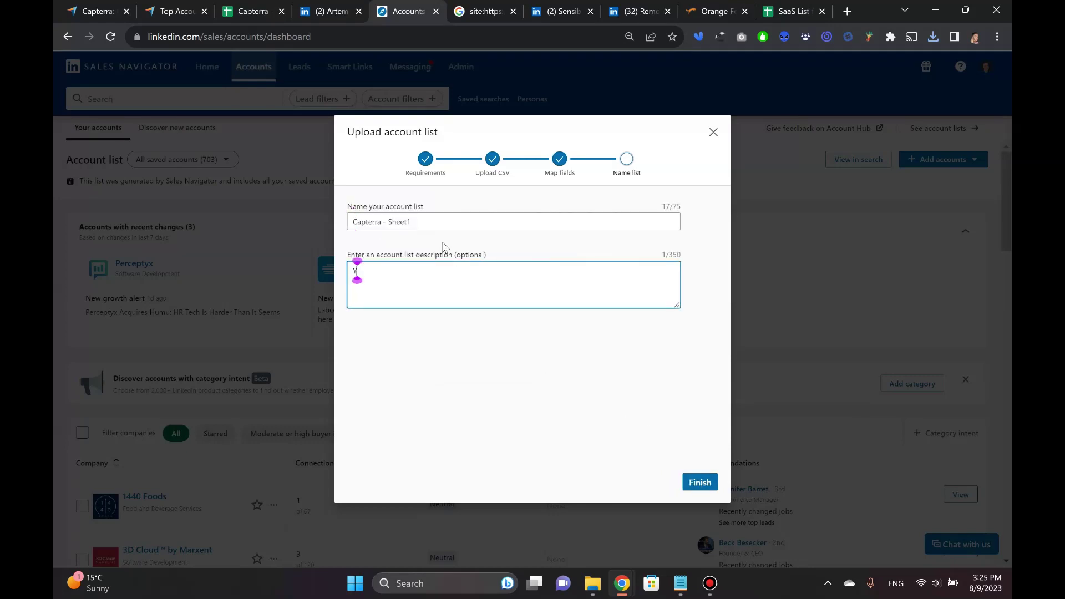
key(BackSpace)
text(TEST)
double_click(369, 271)
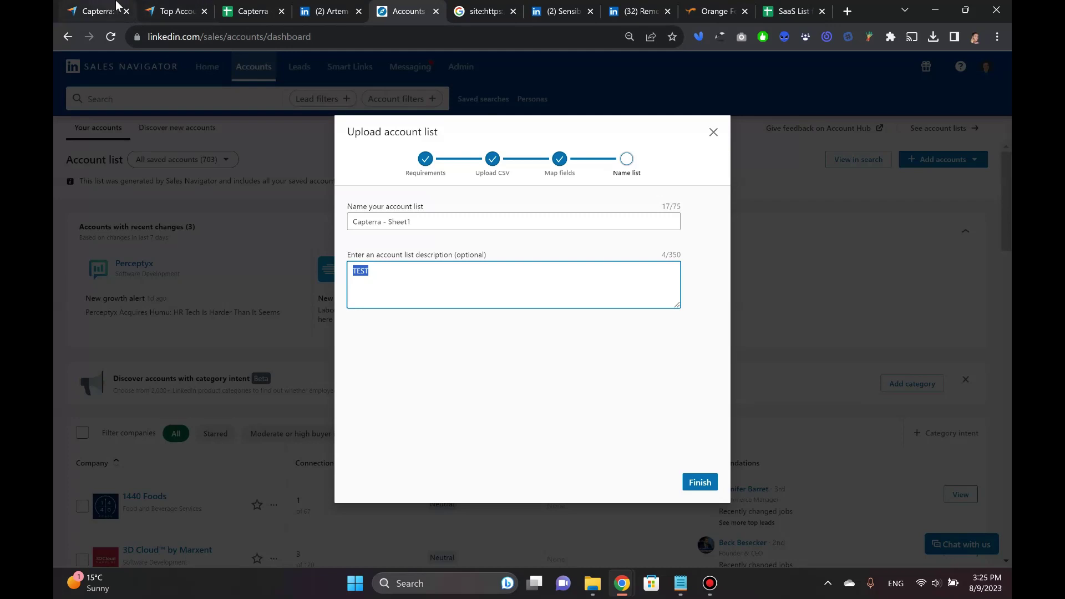
- Write the description 'All results from this page -' plus the copied Capterra URL and '(INCLUDED)'
click(167, 6)
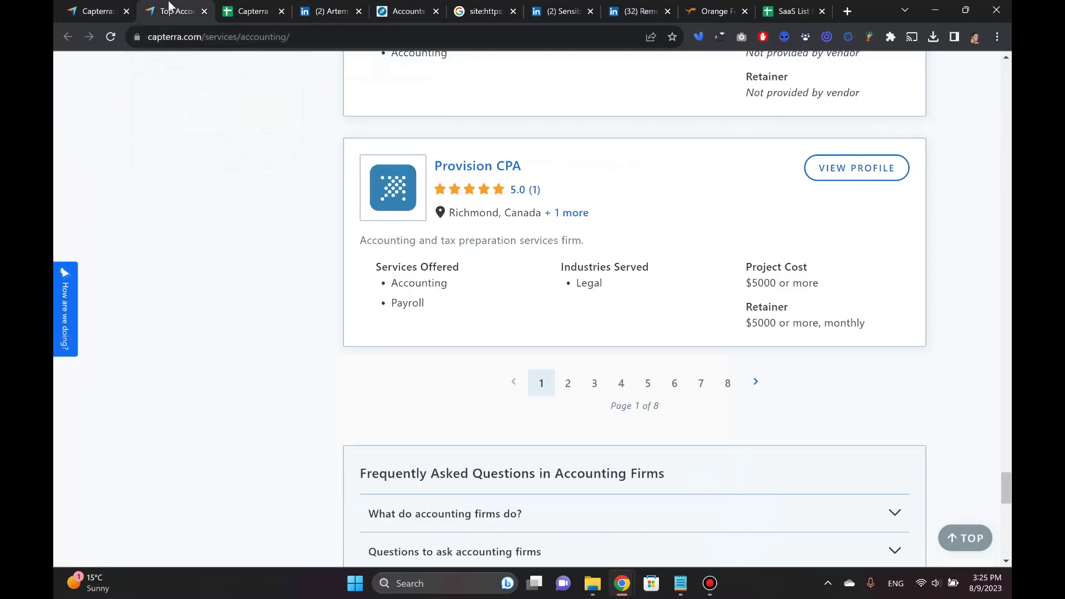
click(207, 38)
key(ctrl+c)
click(309, 5)
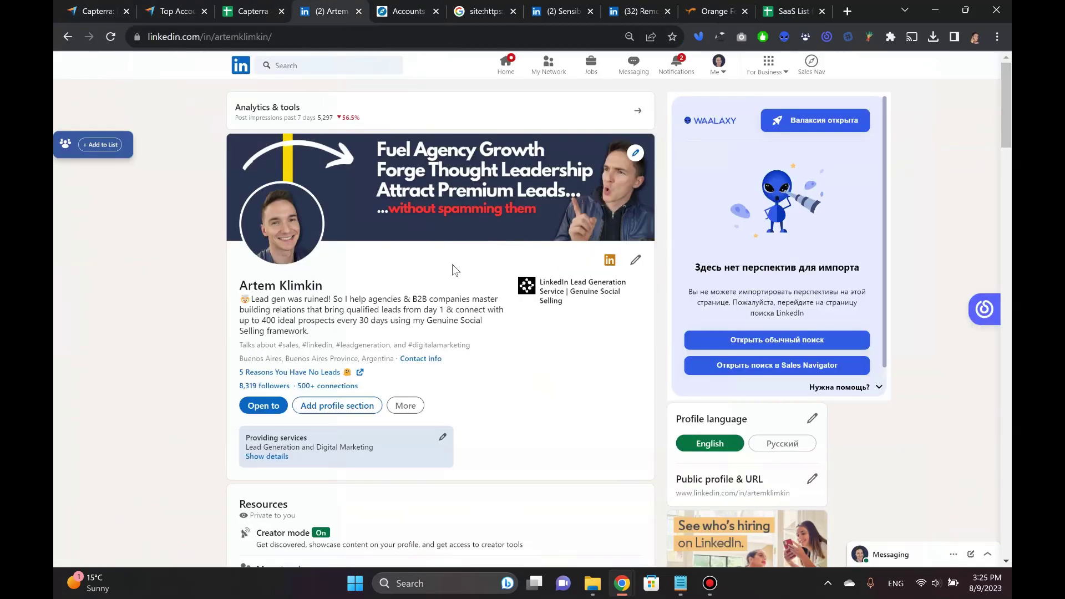
click(428, 7)
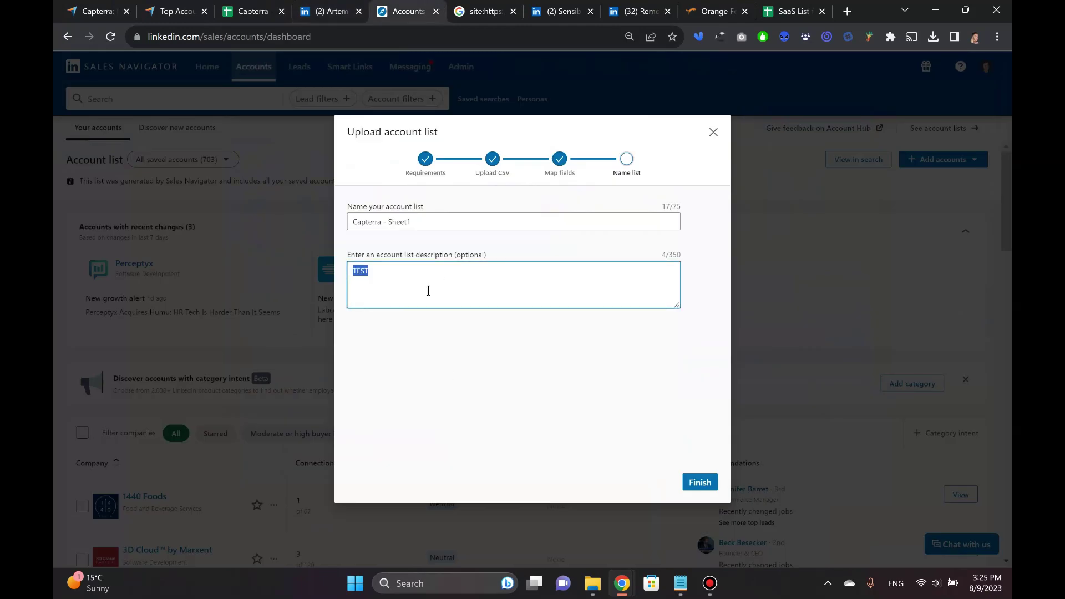
text(All resutls)
key(BackSpace)
key(BackSpace)
key(BackSpace)
key(BackSpace)
text(lts from this page )
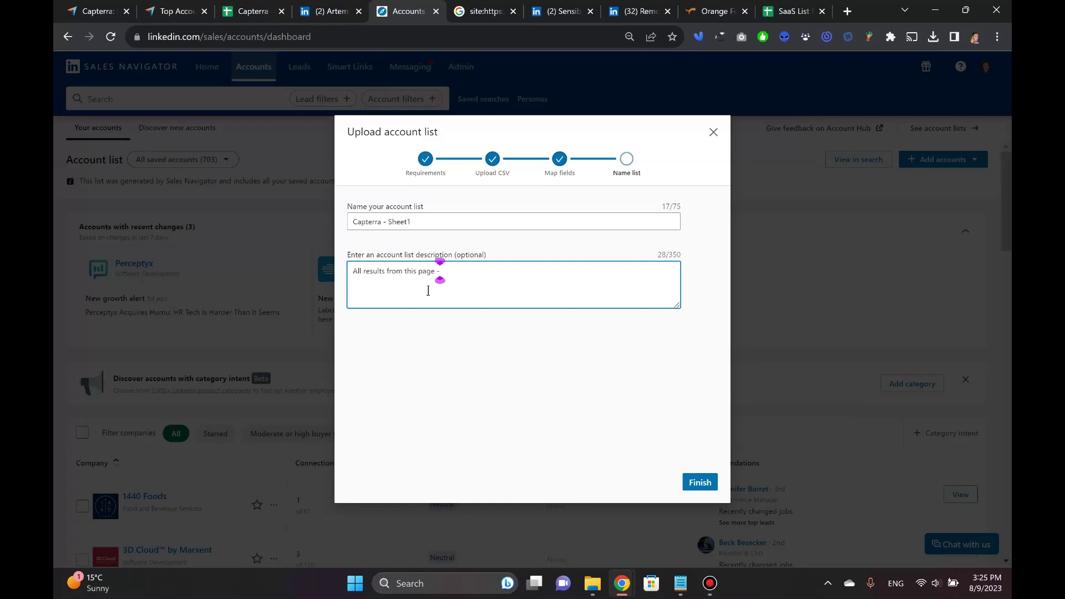
text(-)
key(ctrl+v)
text((INCLUDED()
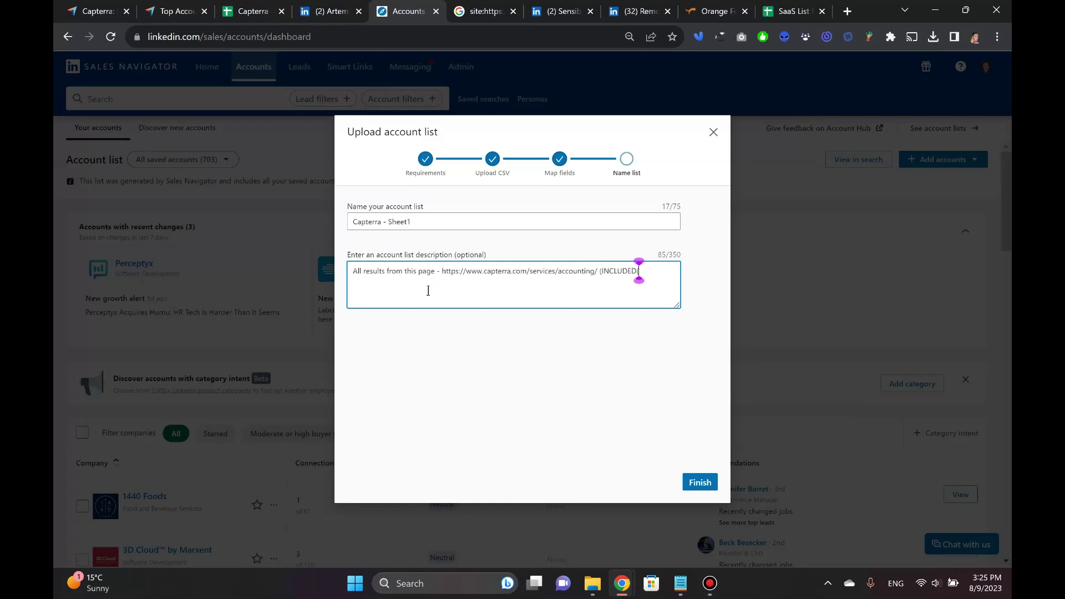
key(BackSpace)
text())
- Create the list, confirm the 11 company names in Sheets, and return to Account lists
click(465, 416)
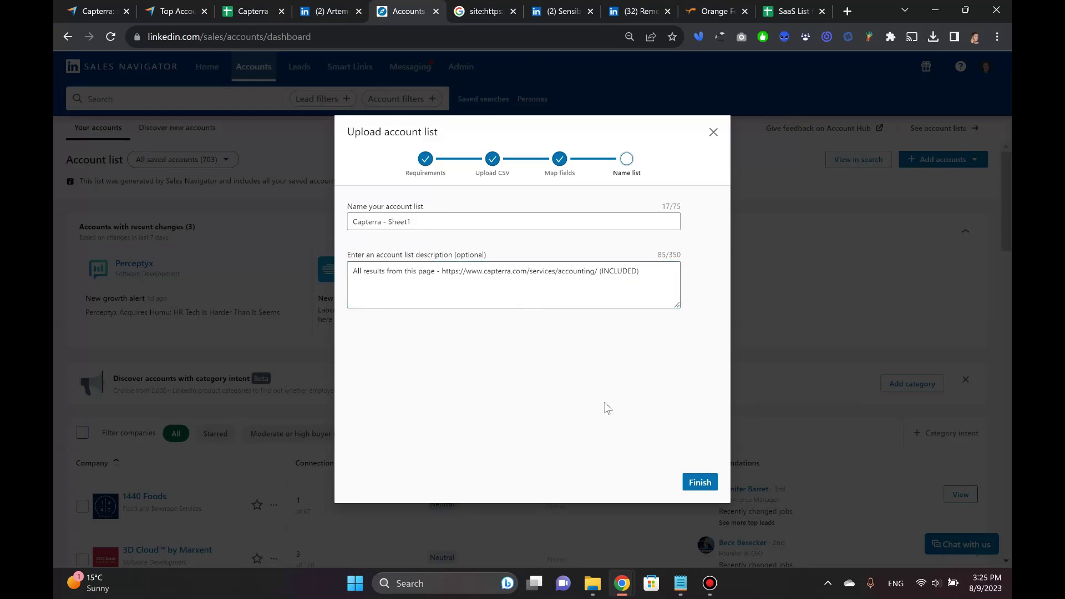
click(700, 483)
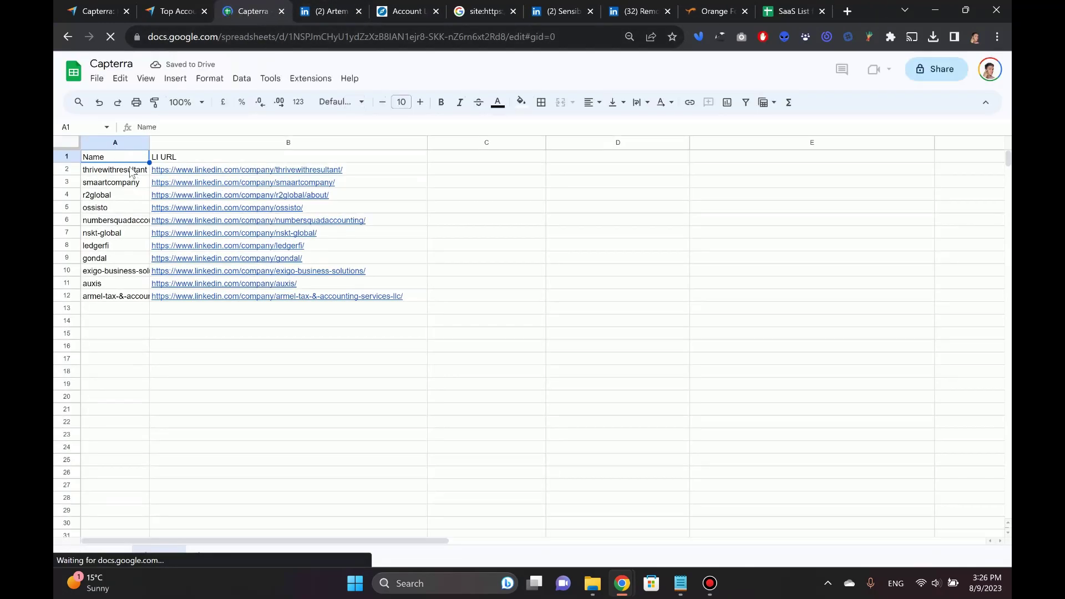
drag(132, 171, 130, 301)
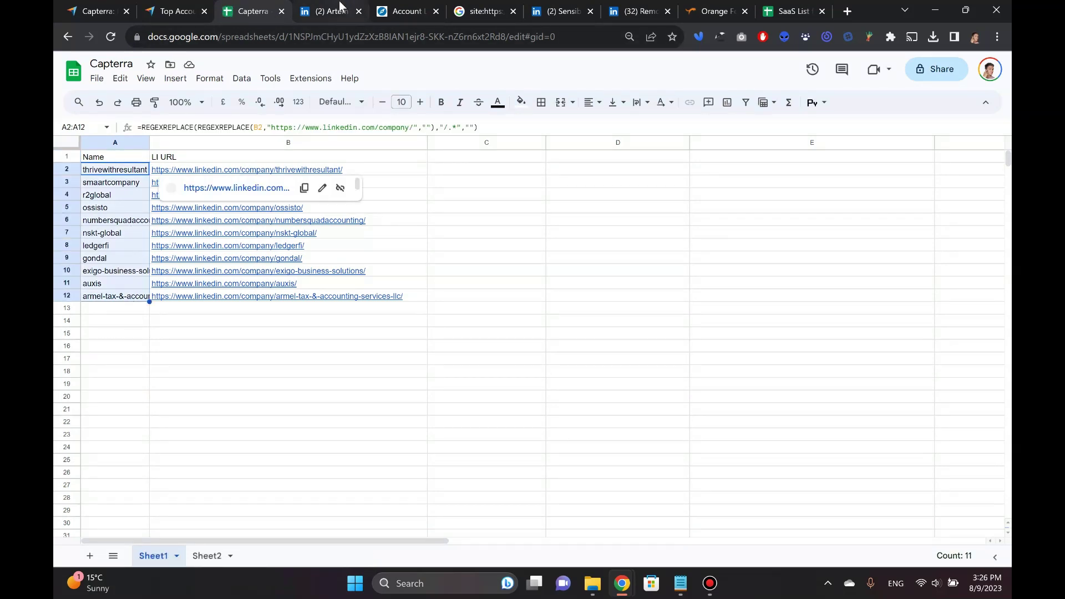
click(384, 7)
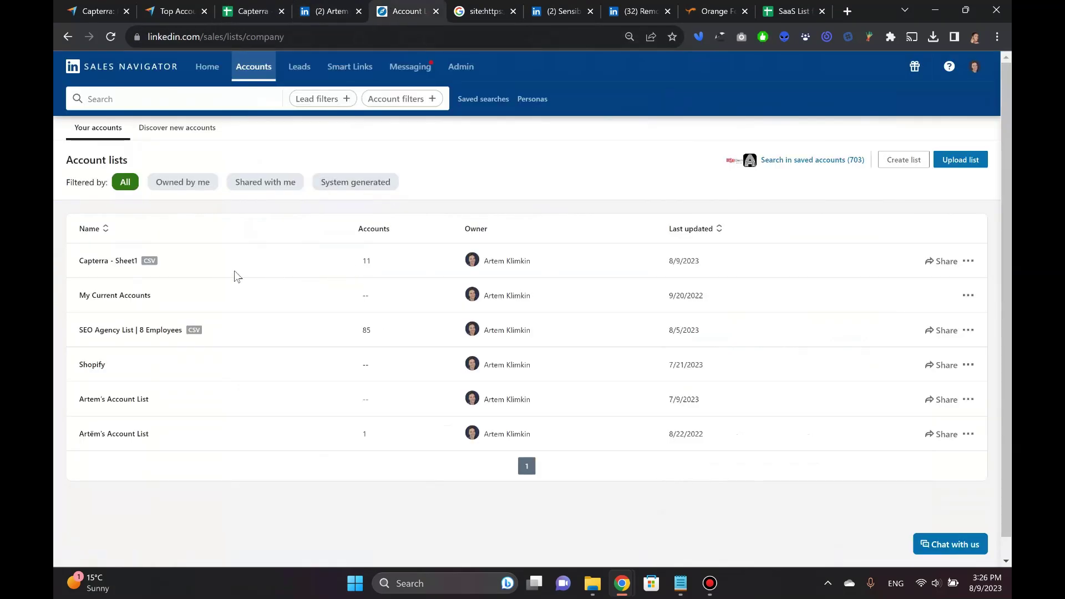
- View the Capterra - Sheet1 list as a lead search with all filters shown
click(122, 263)
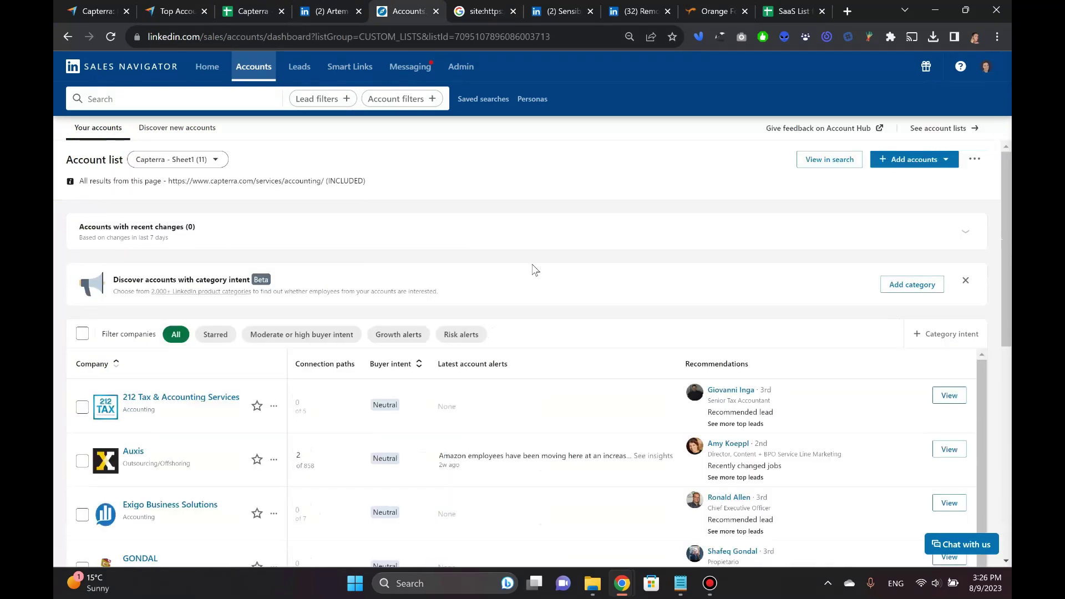
click(830, 166)
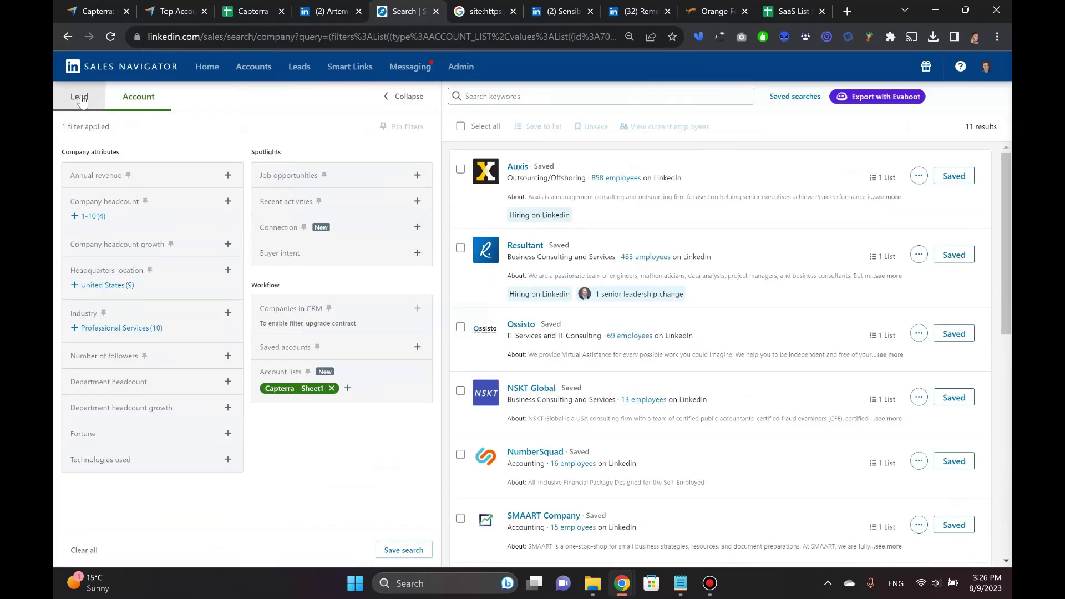
click(81, 98)
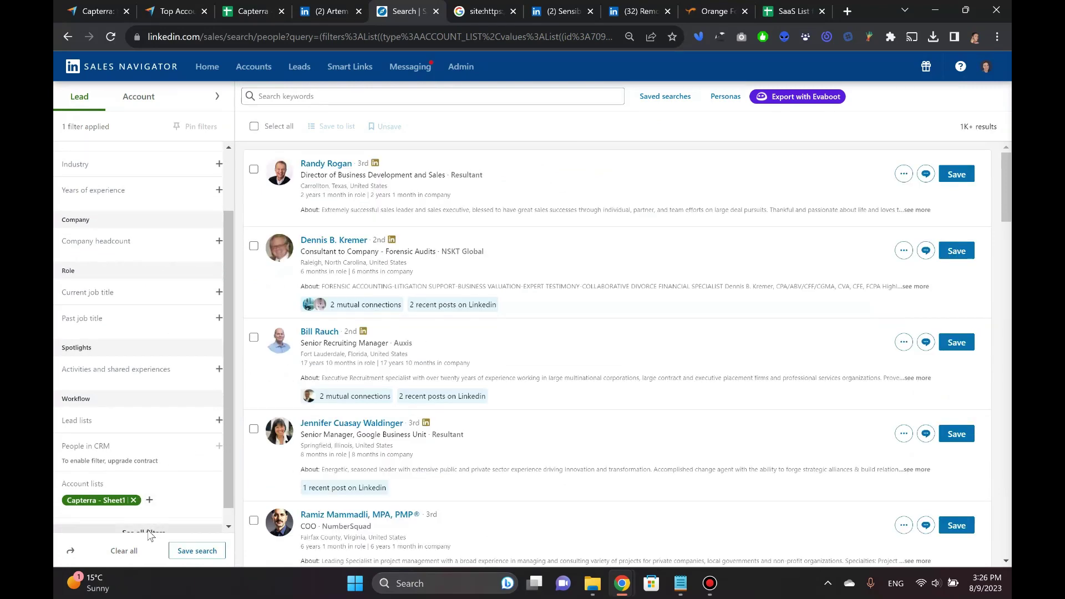
click(145, 533)
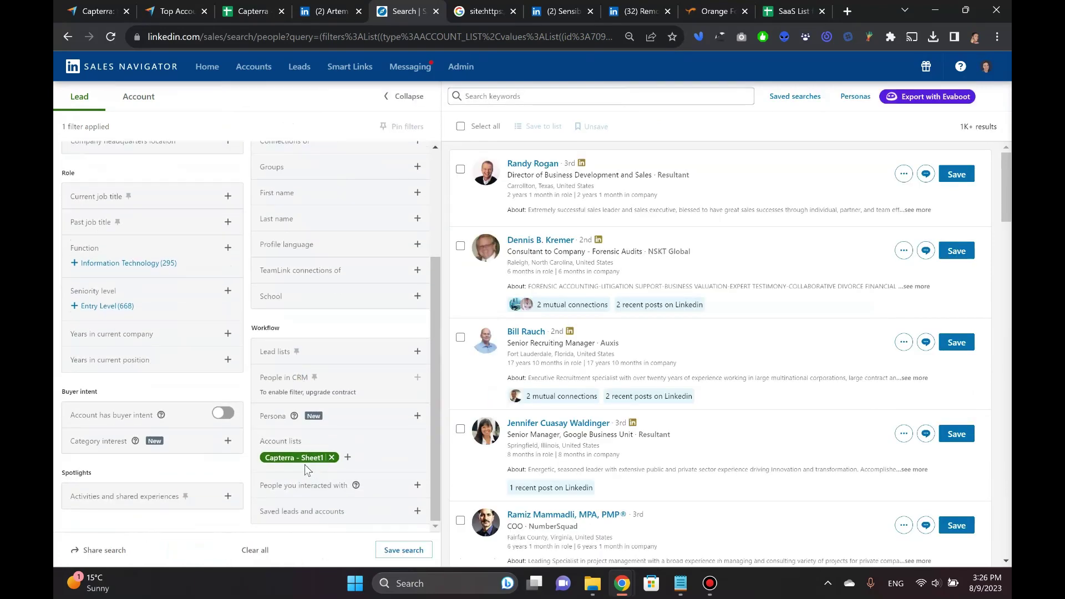
mouse_move(295, 464)
scroll(206, 264, up, 3)
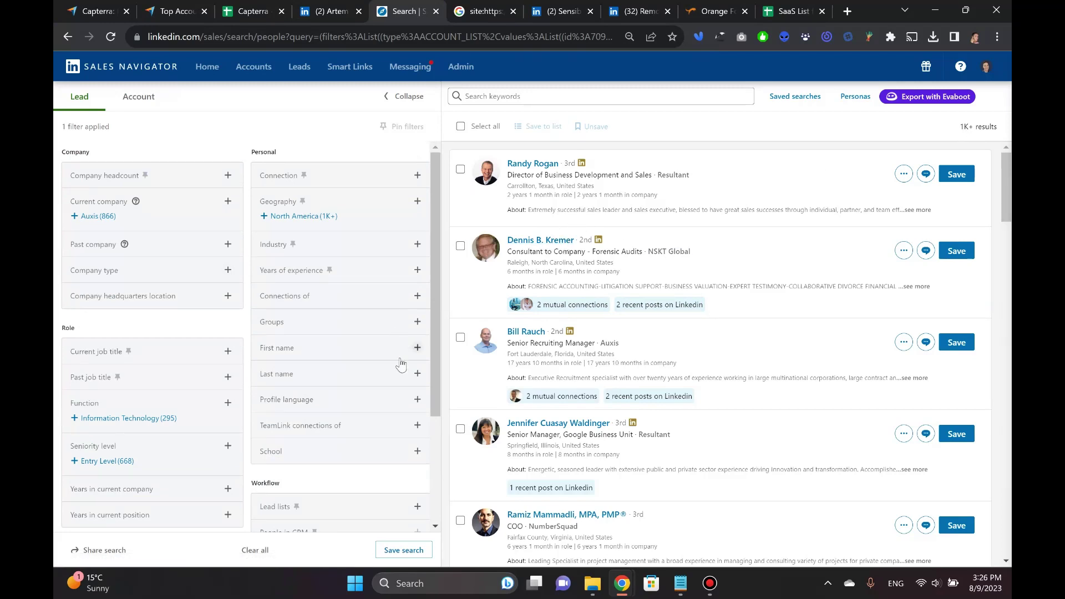
scroll(393, 380, down, 3)
scroll(264, 393, up, 3)
- Add Owner and Chief Executive Officer as current job title filters, leaving 19 leads
click(166, 357)
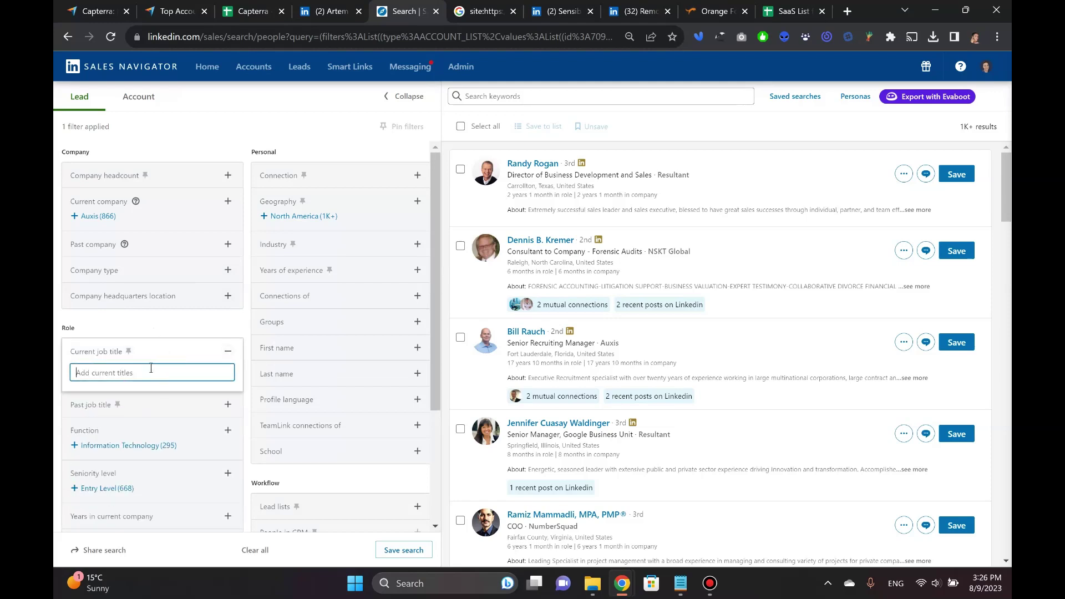
text(own)
click(185, 398)
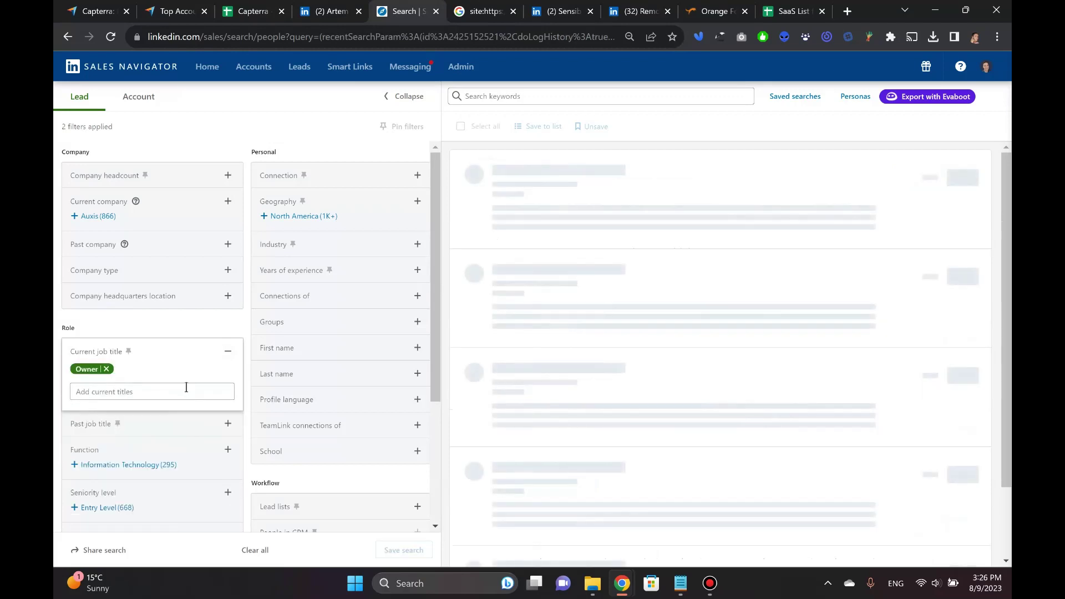
click(184, 388)
text(ceo)
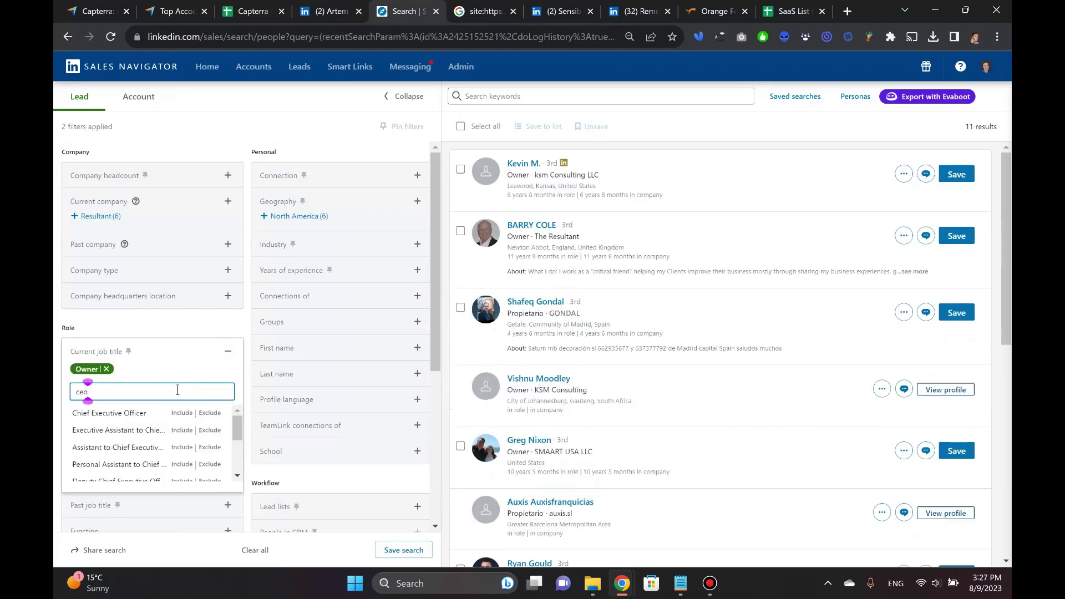
click(182, 413)
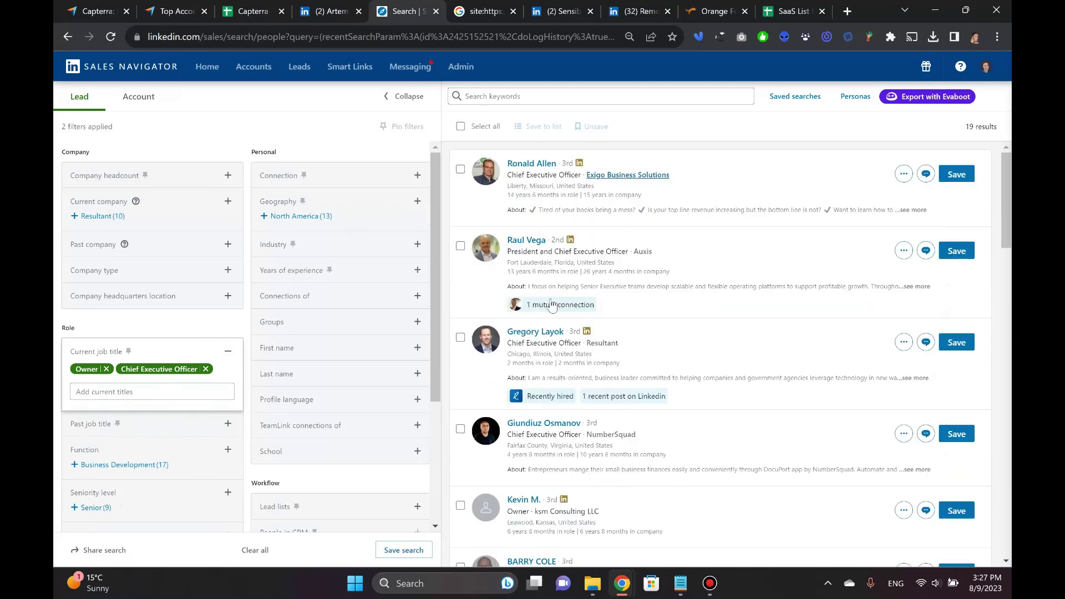
triple_click(968, 129)
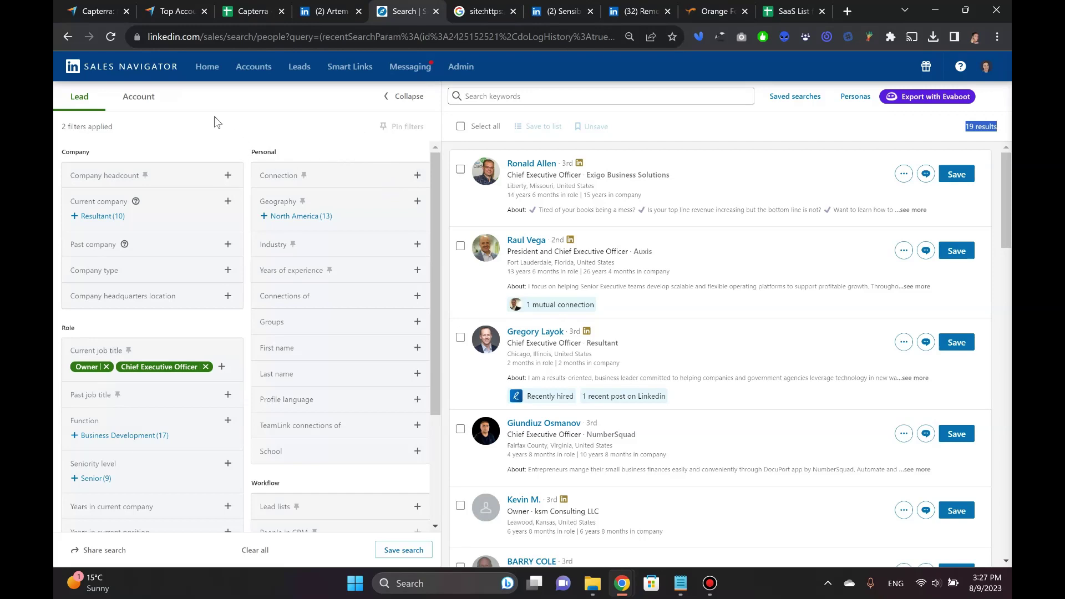
click(227, 175)
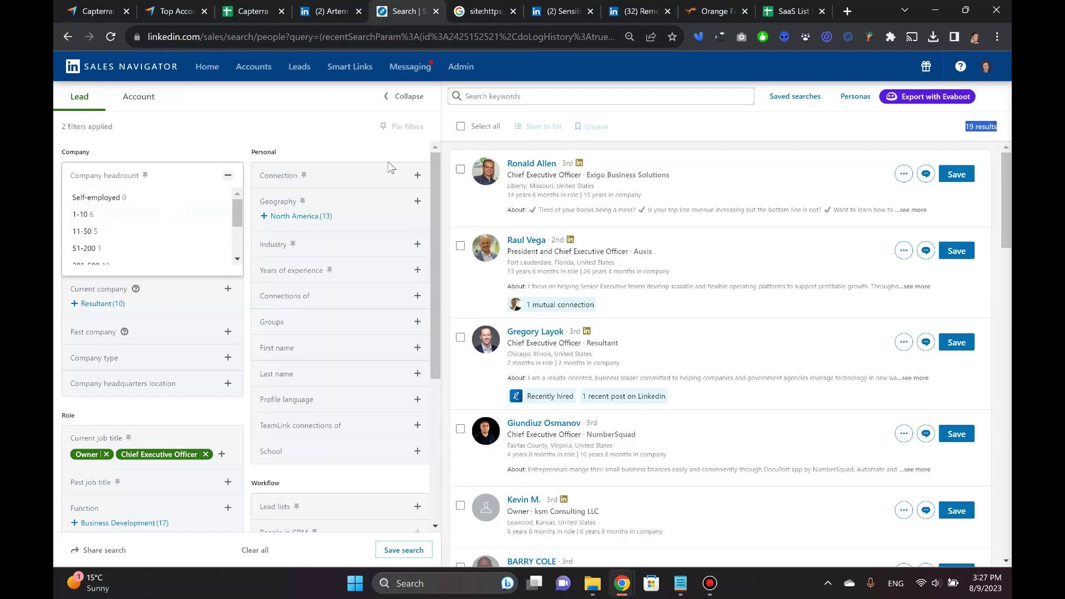
- Exclude Florida, United States from geography and preview the first of 15 leads
click(326, 140)
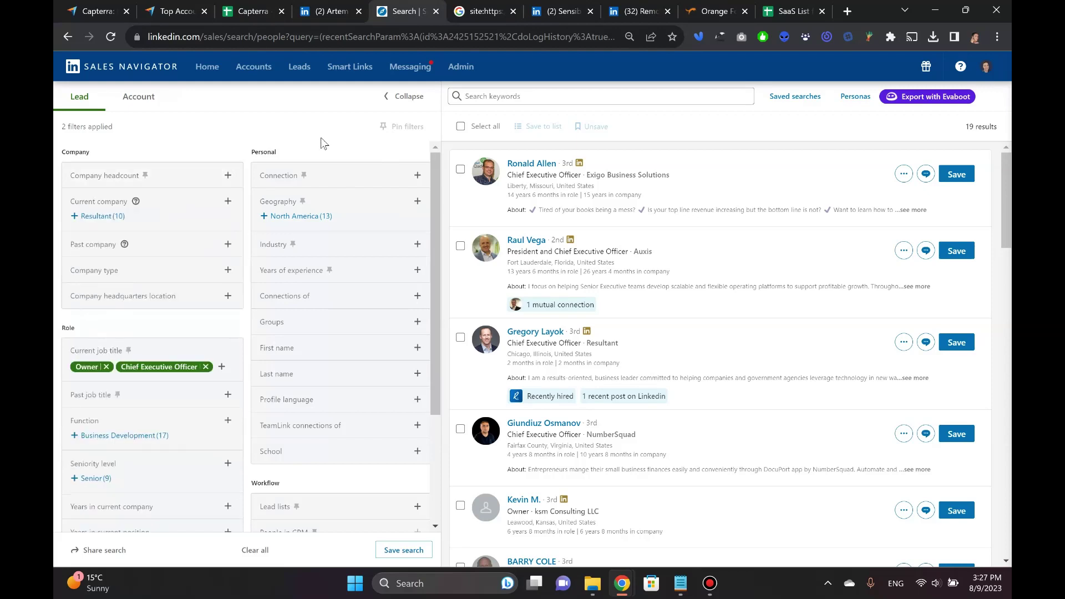
click(416, 202)
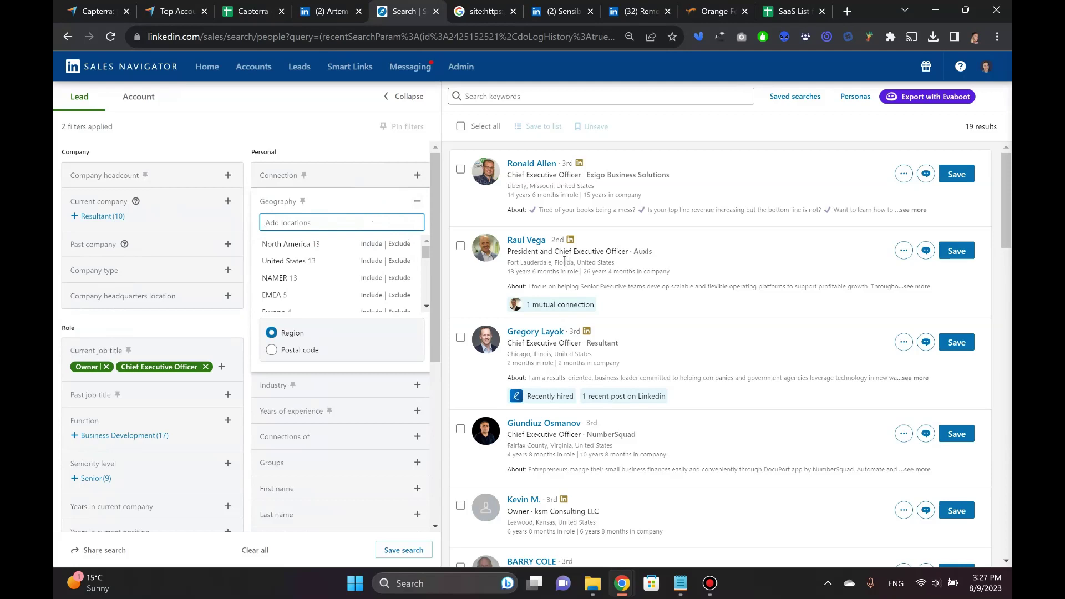
text(flori)
click(404, 244)
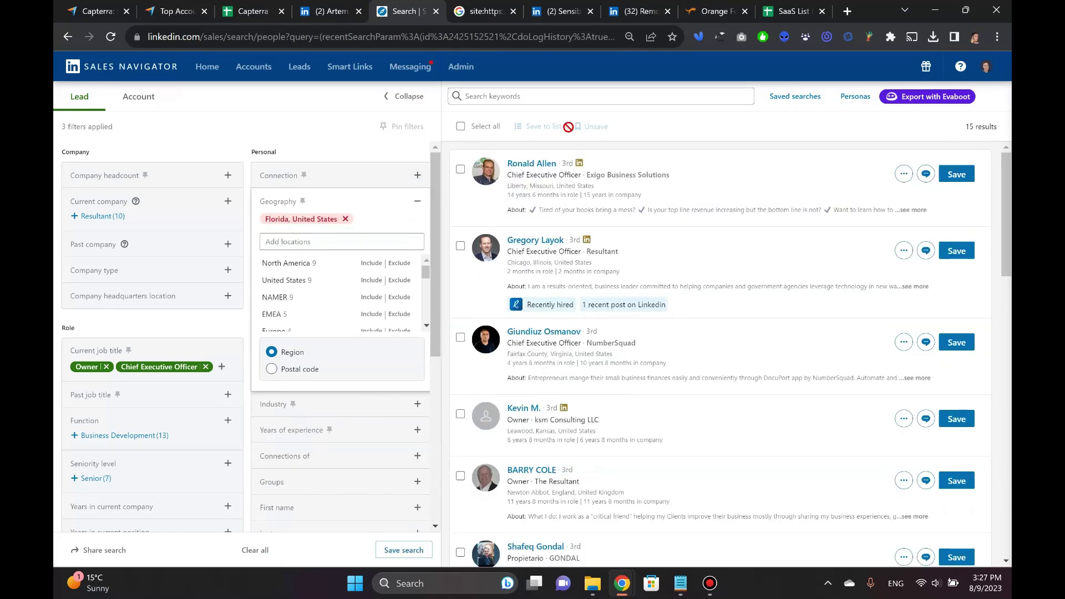
click(568, 146)
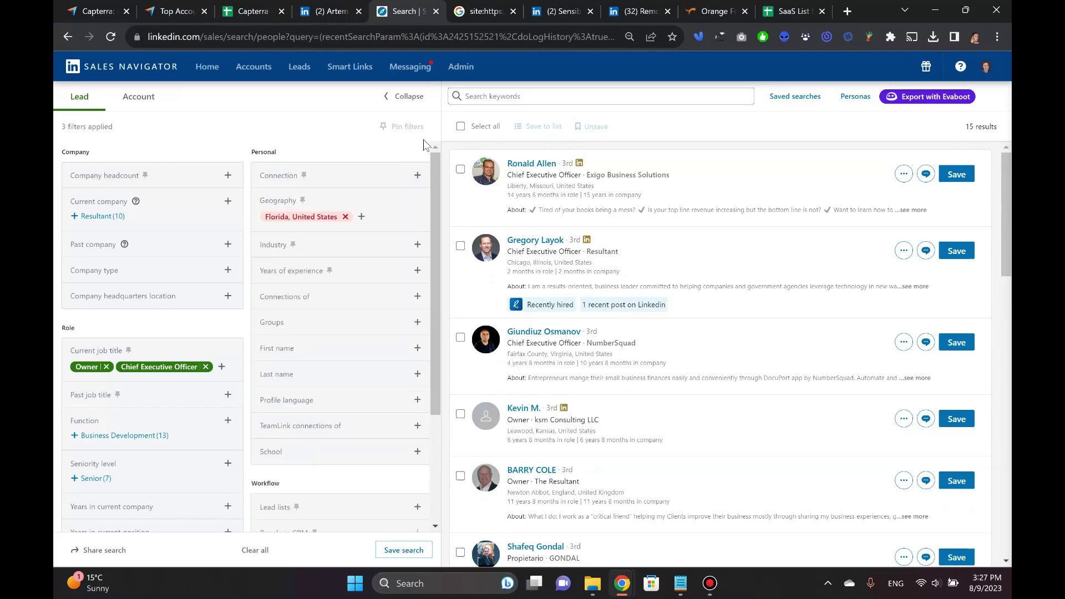
click(541, 163)
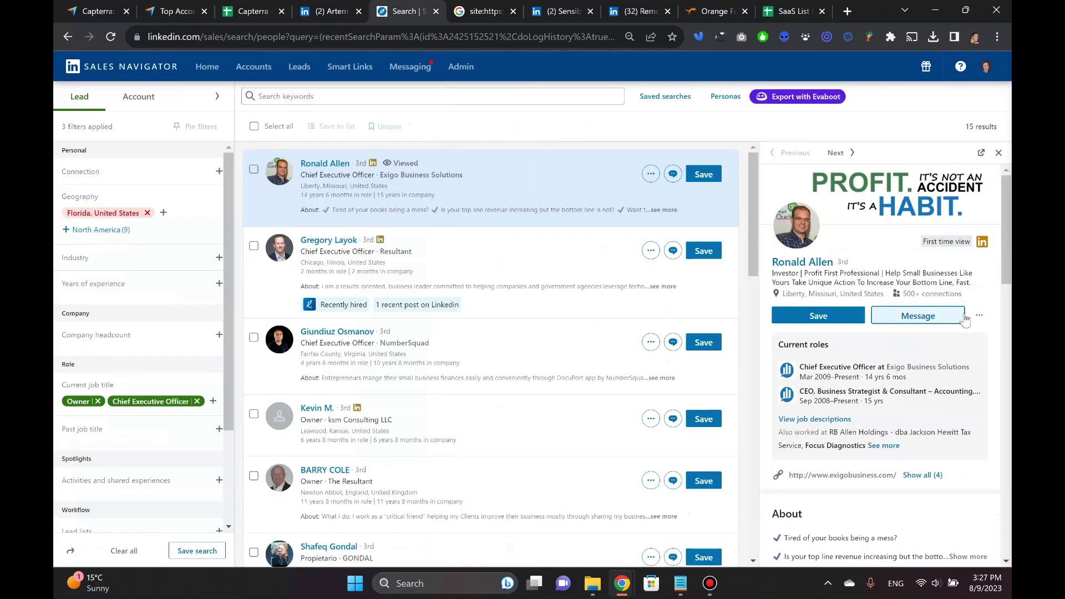
- Explore the lead's option menus and check the other open profile tab
click(979, 316)
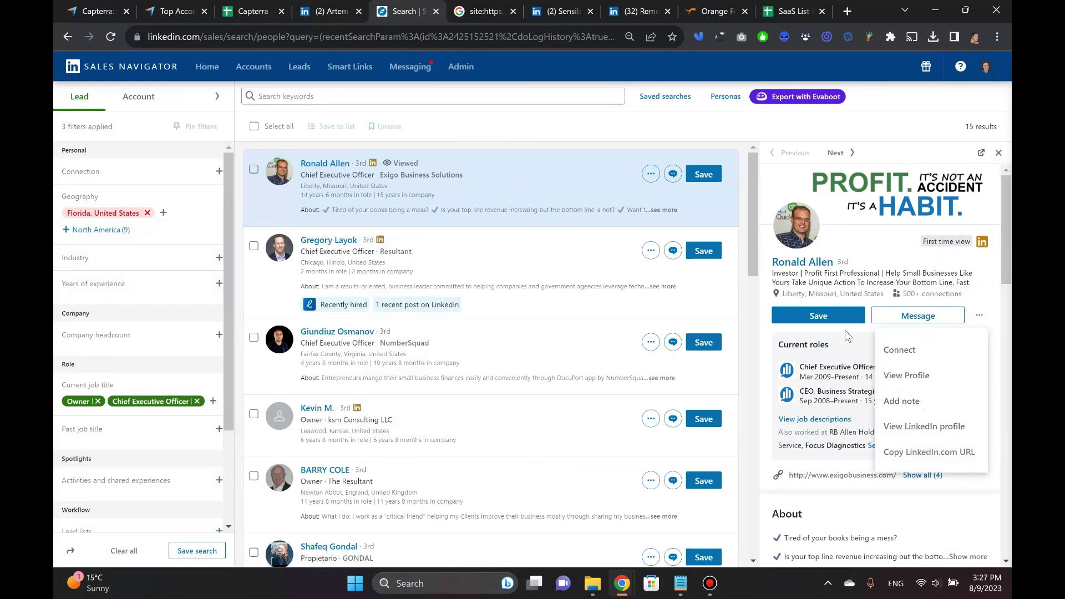
click(675, 148)
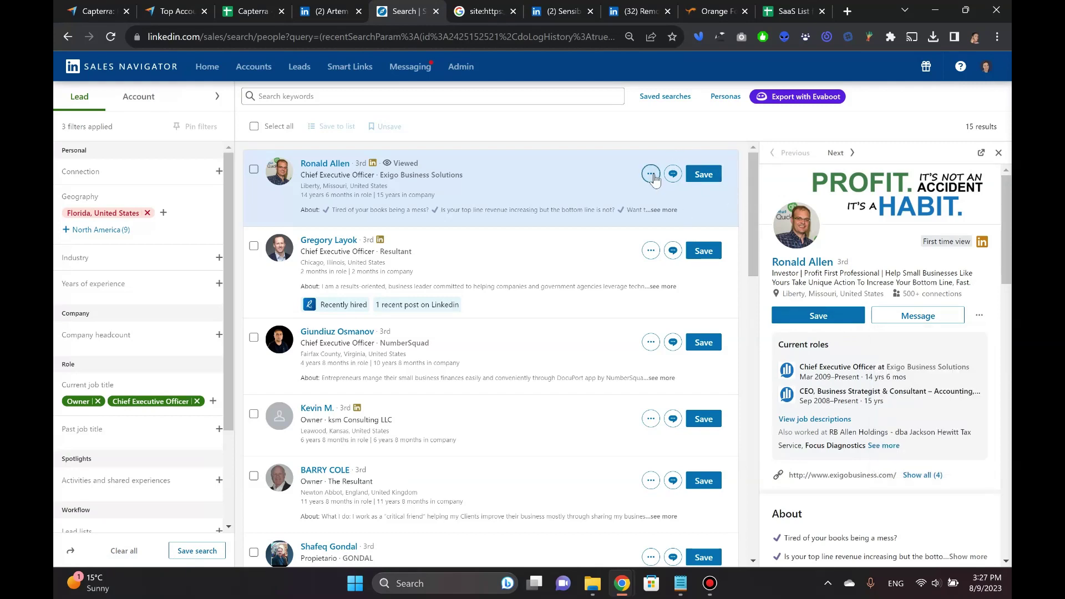
click(651, 174)
click(661, 145)
click(979, 315)
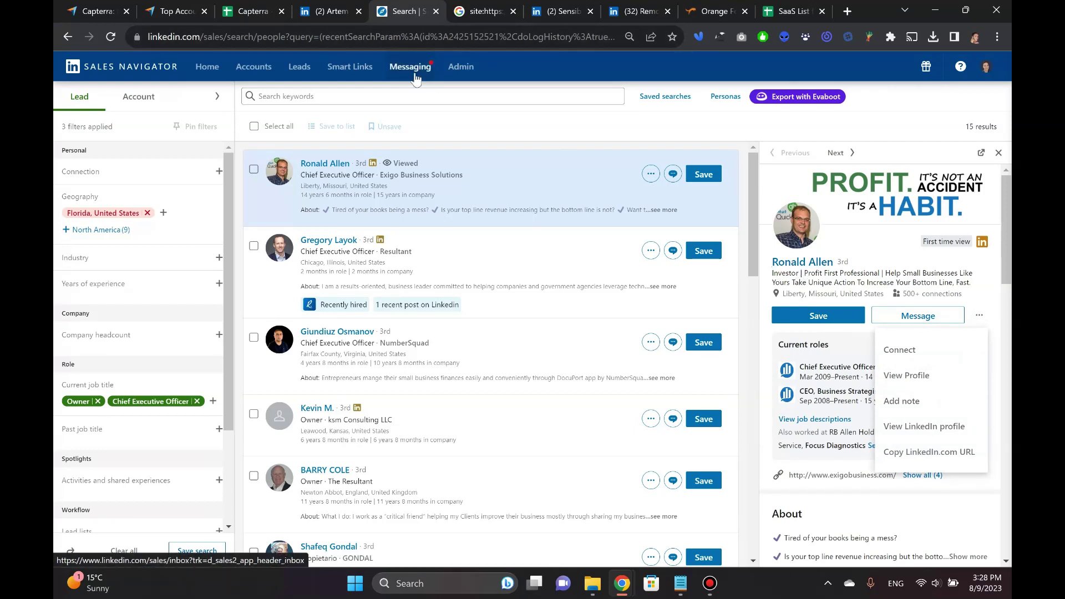
click(337, 6)
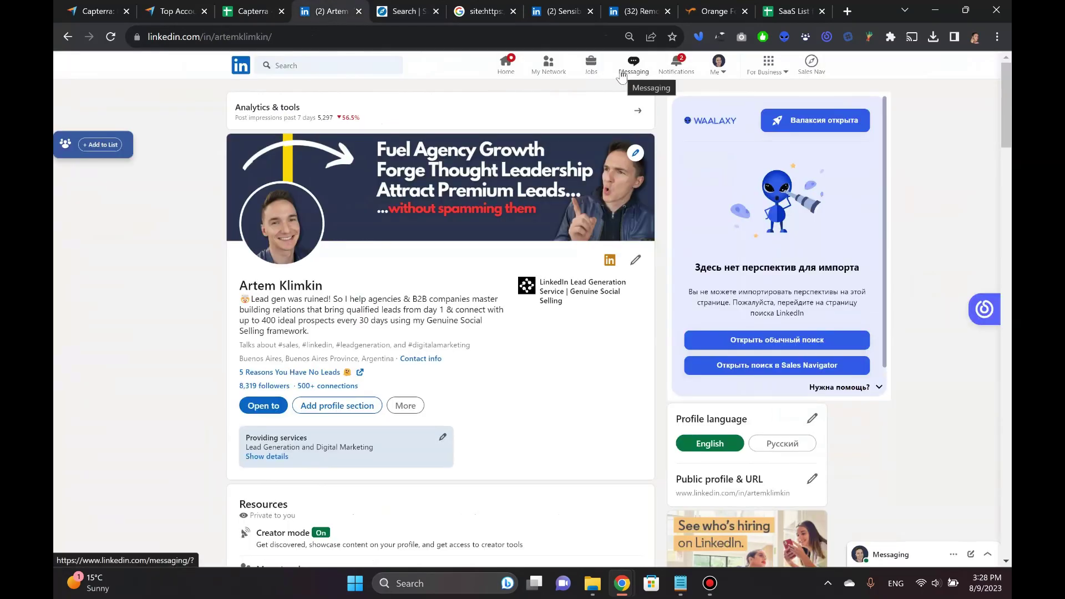
click(400, 11)
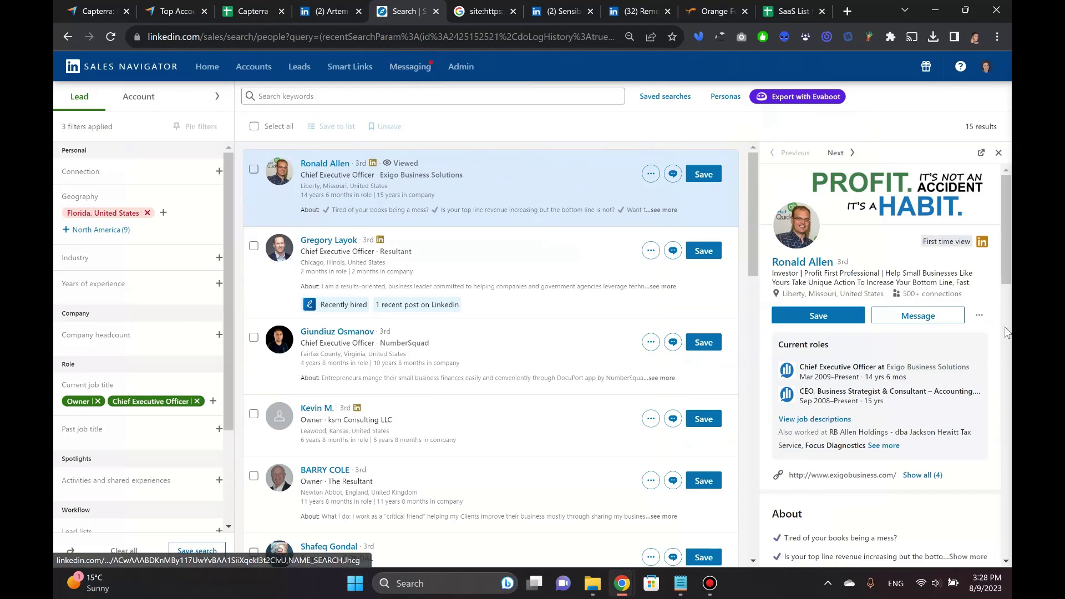
- Open the first three leads' LinkedIn profiles in new tabs, then show the first
click(979, 315)
click(950, 426)
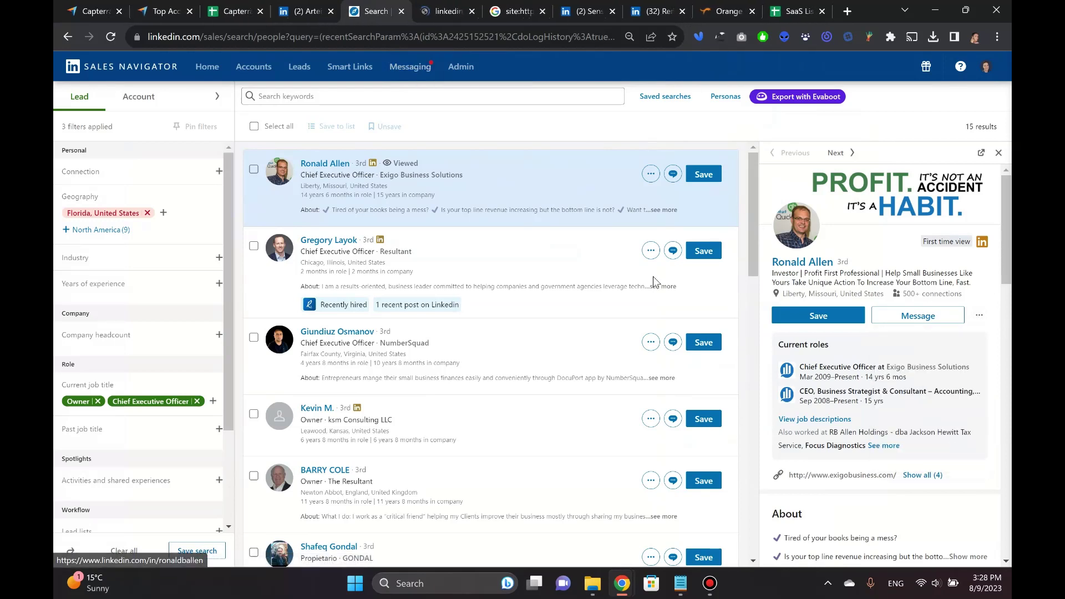
click(337, 244)
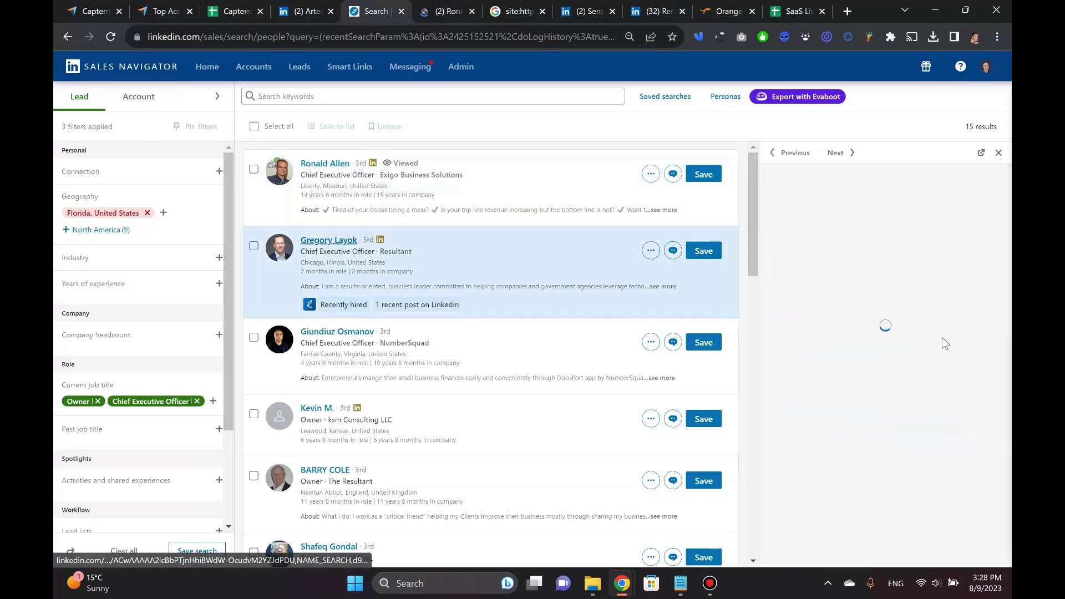
click(980, 306)
click(929, 413)
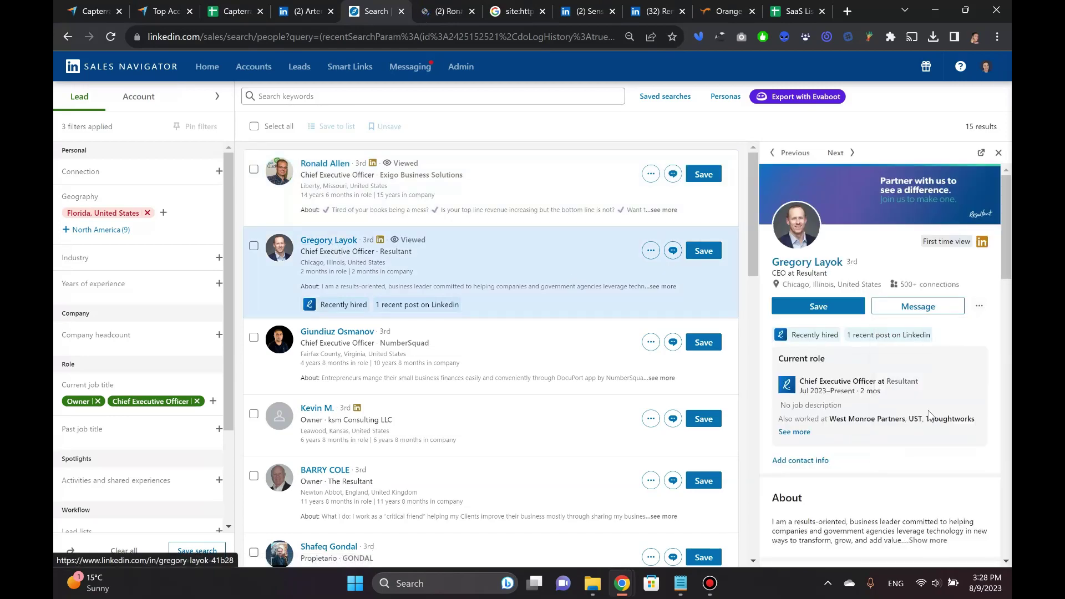
click(349, 333)
click(979, 306)
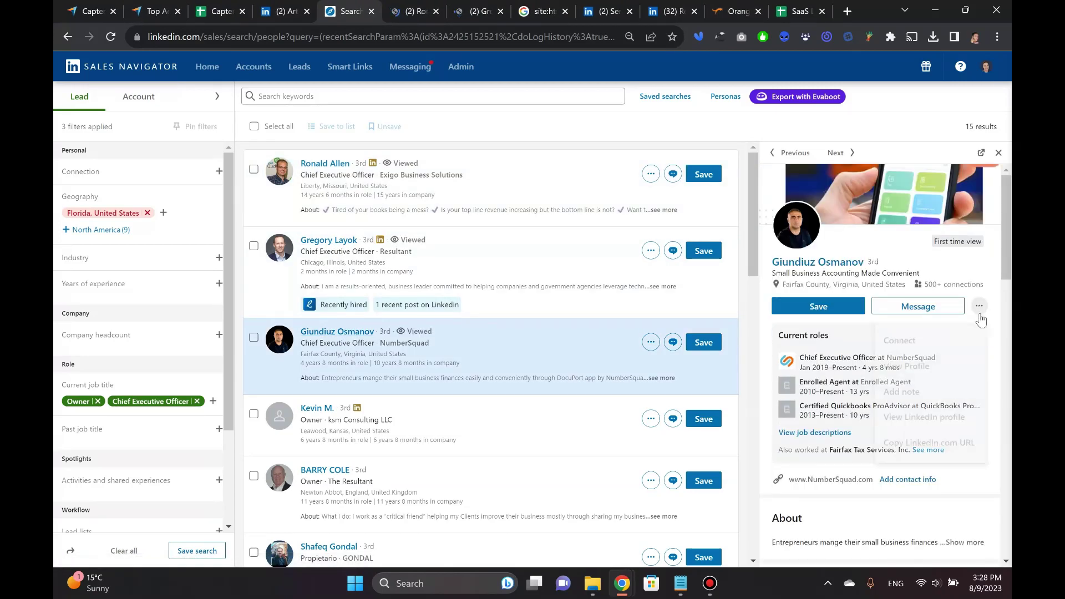
click(887, 416)
click(401, 15)
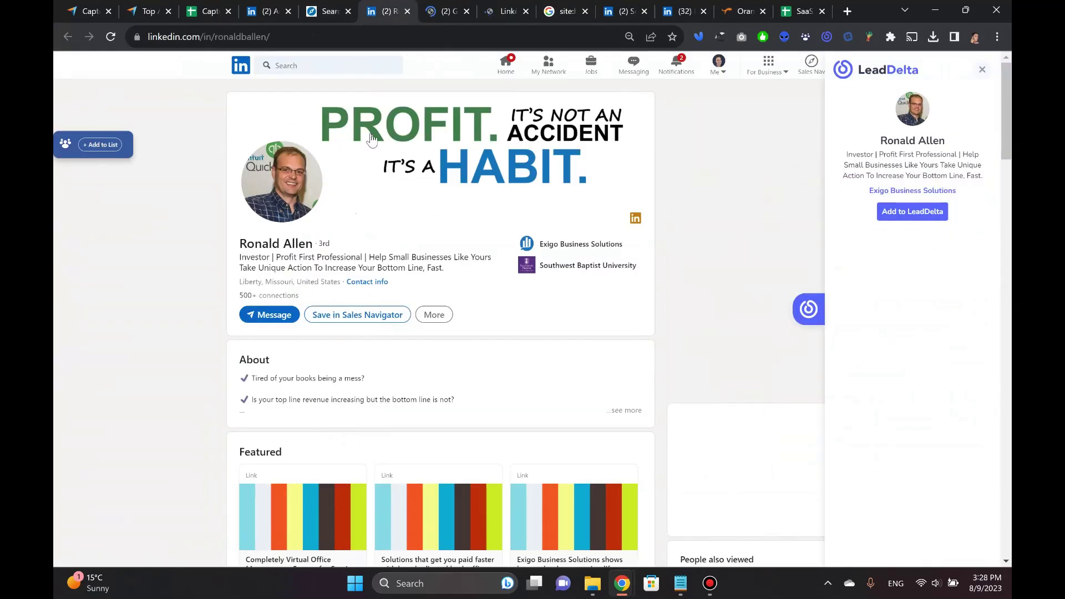
- Scroll through the first lead's profile and check the second lead's profile actions
scroll(222, 180, down, 5)
scroll(214, 189, up, 5)
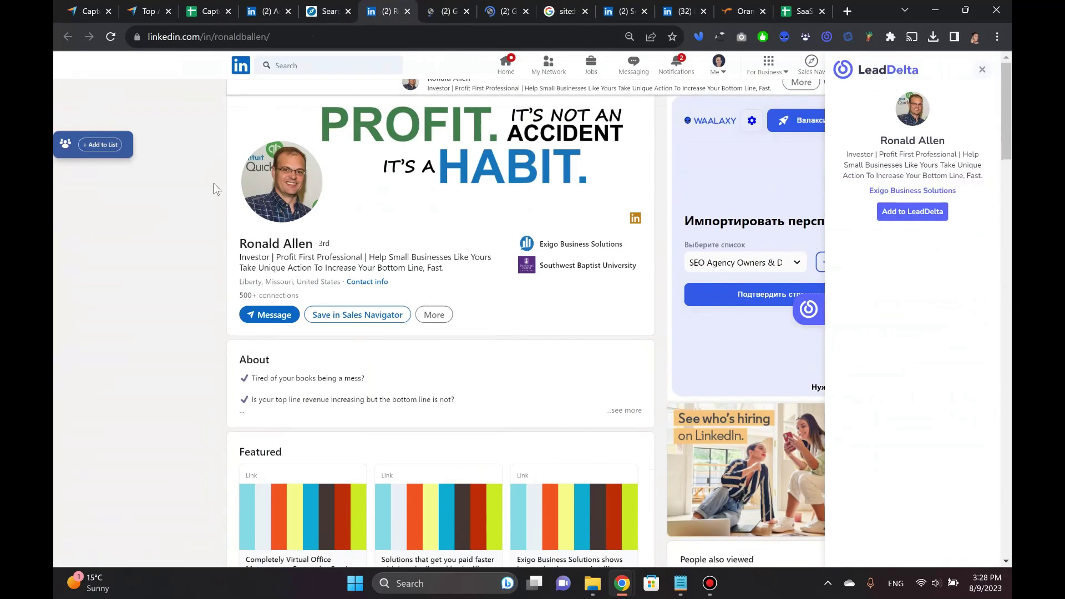
scroll(182, 196, down, 7)
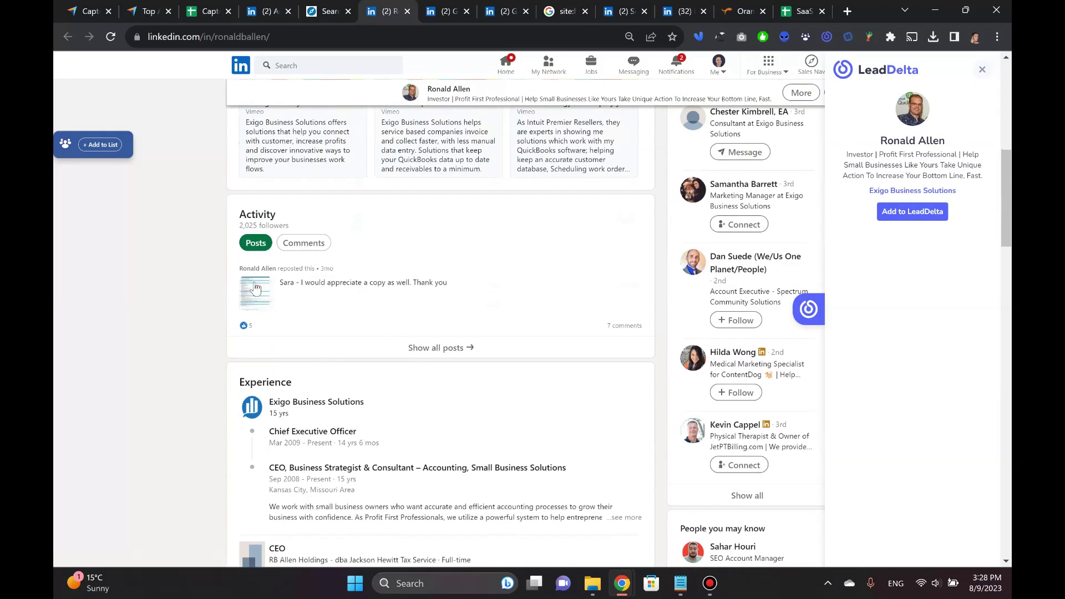
scroll(238, 264, up, 7)
key(ctrl+Tab)
click(434, 304)
click(186, 354)
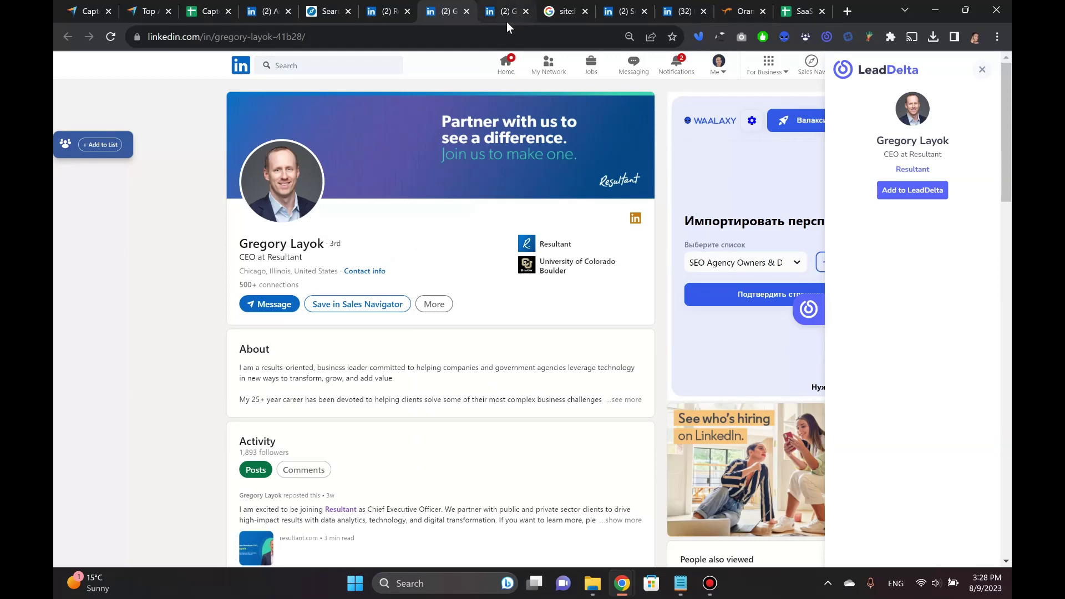
- View the third lead's profile, then return to the Capterra site
click(491, 11)
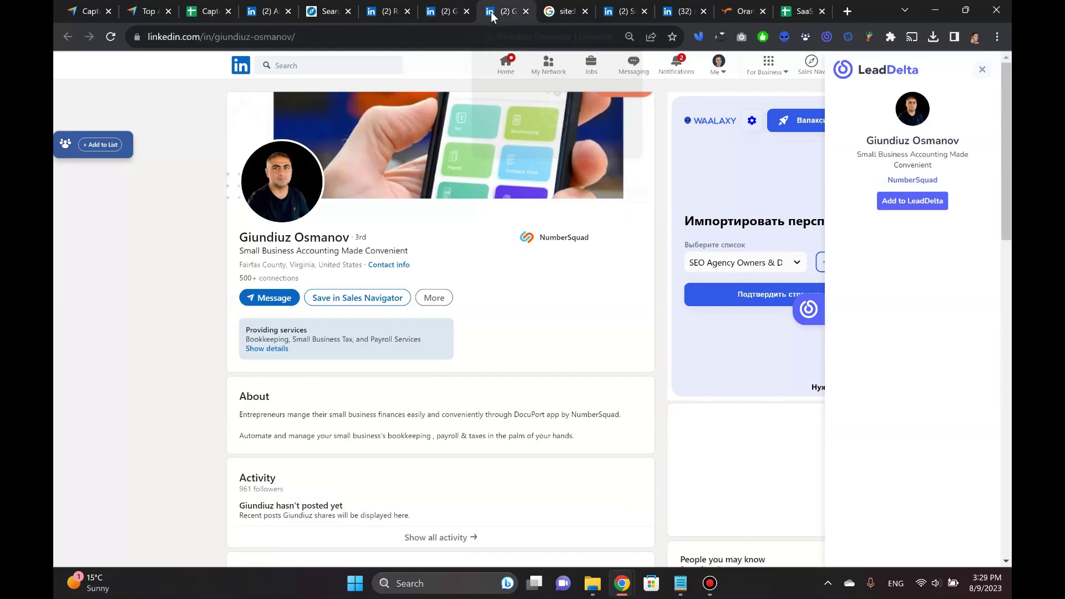
click(331, 5)
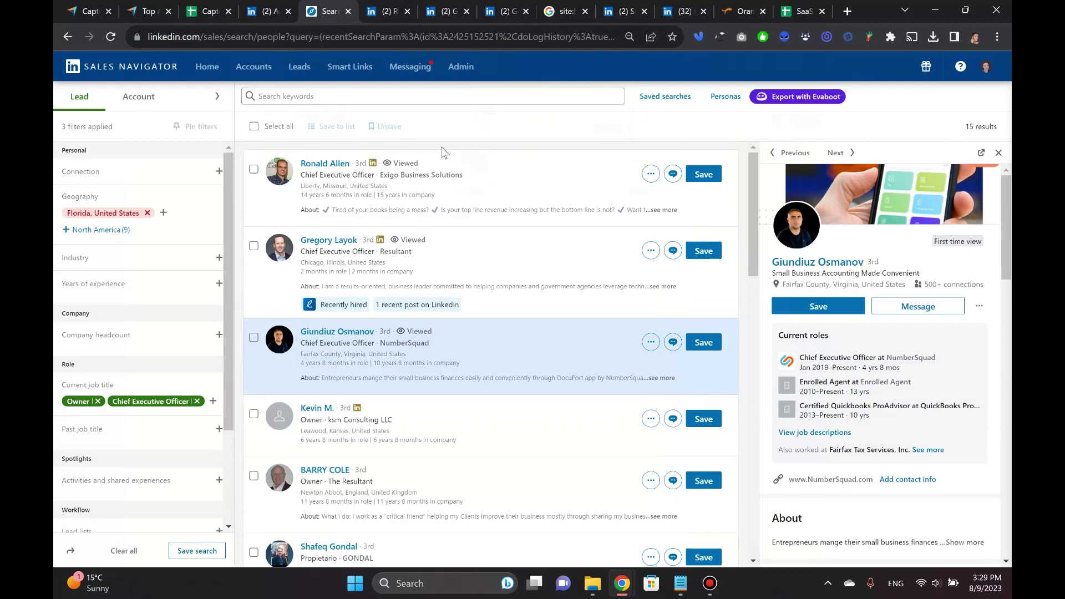
click(114, 5)
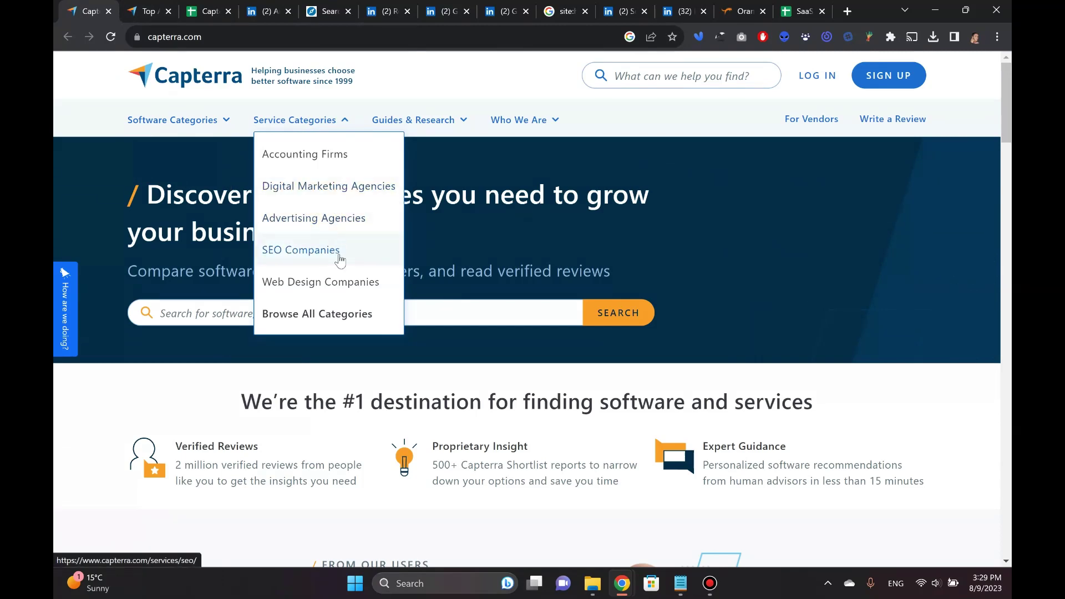
click(226, 120)
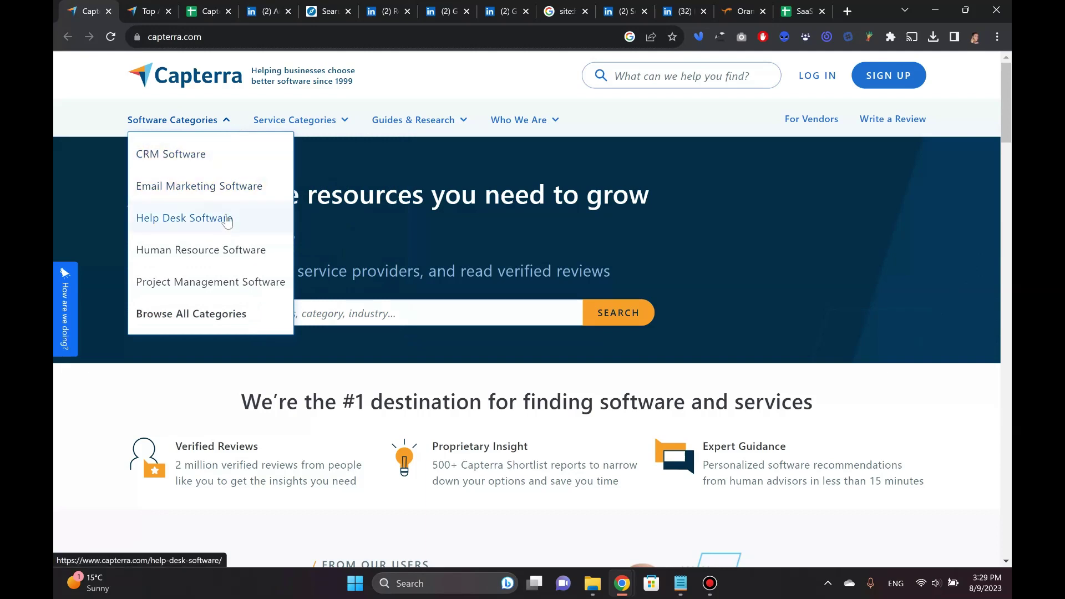
click(98, 422)
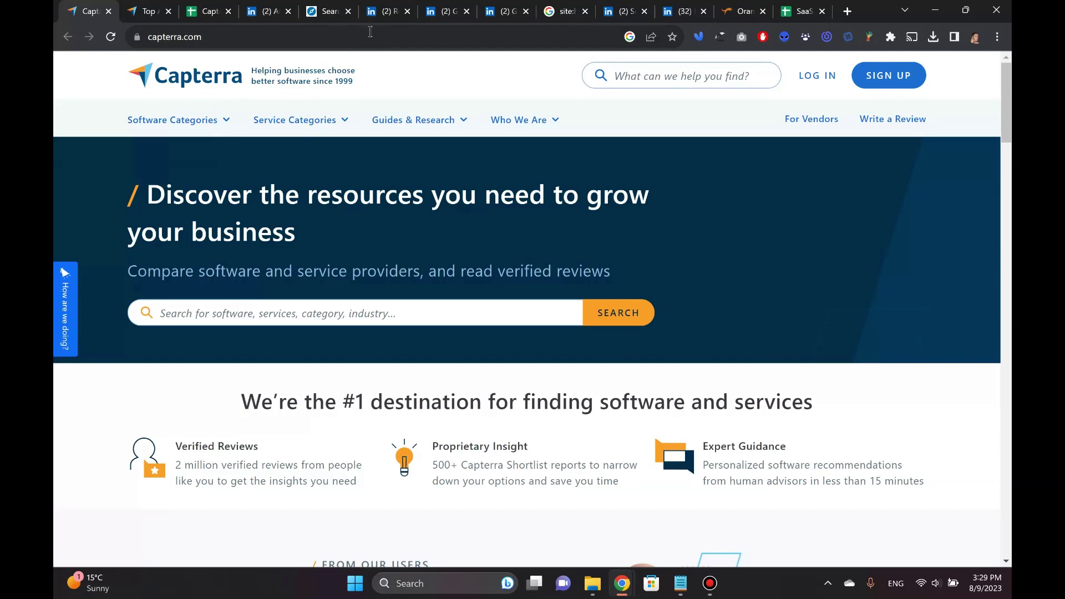
click(441, 11)
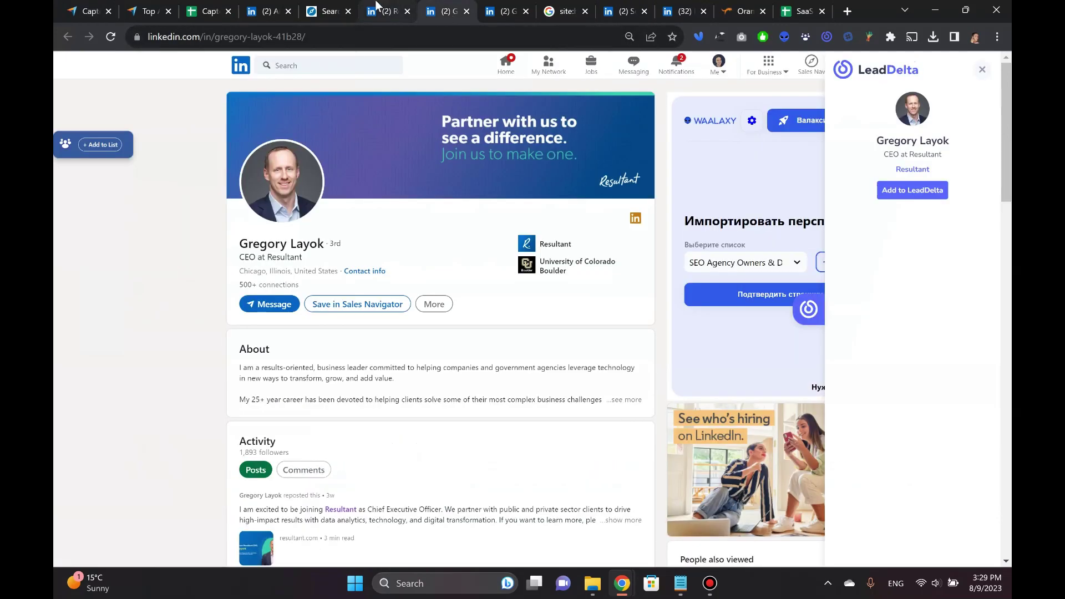
click(383, 11)
click(486, 6)
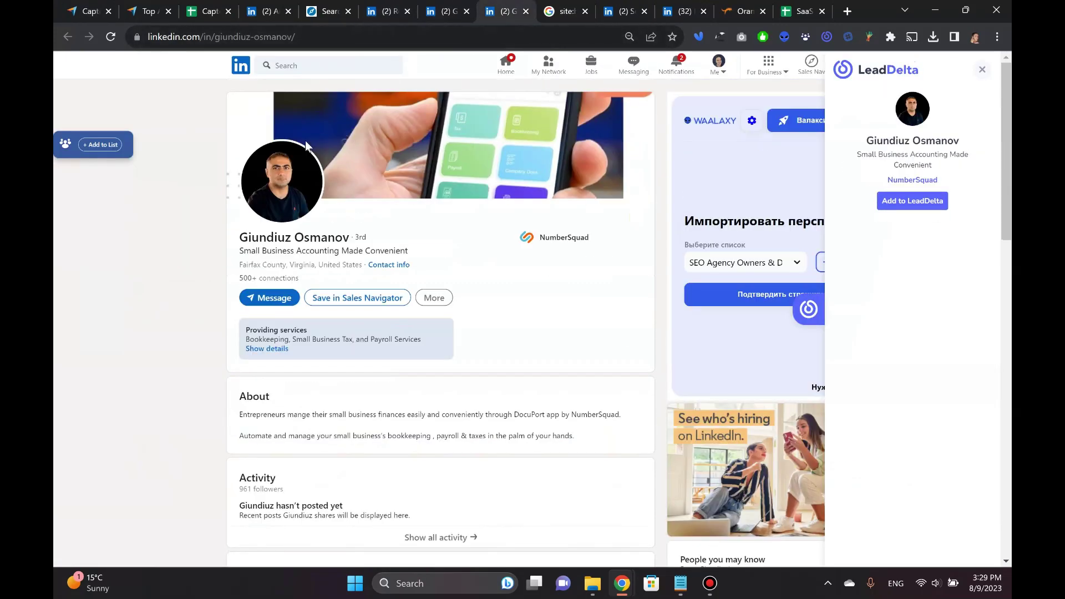
click(443, 11)
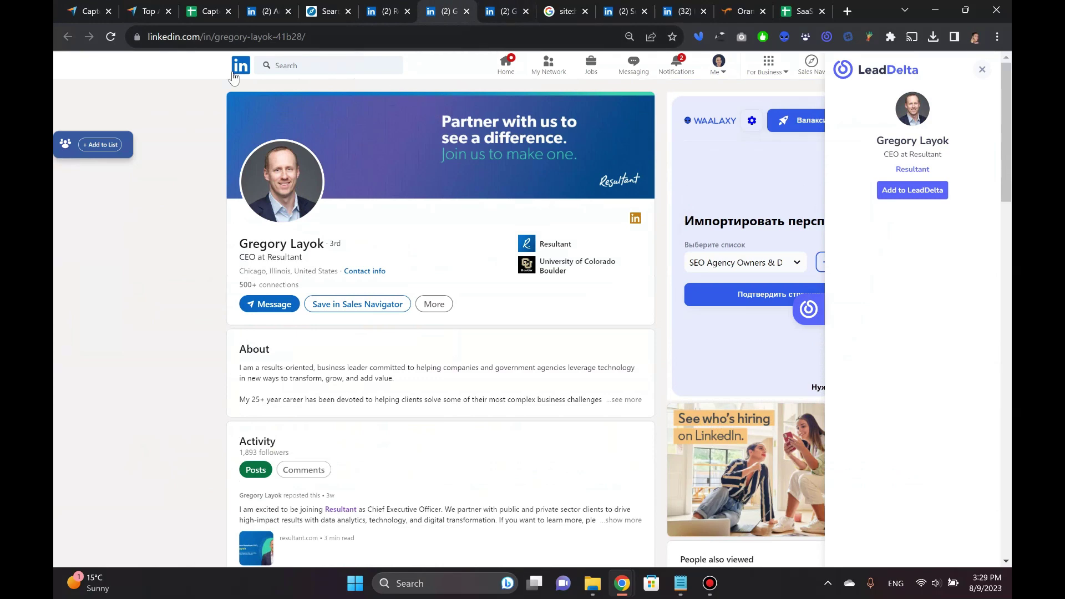
click(88, 11)
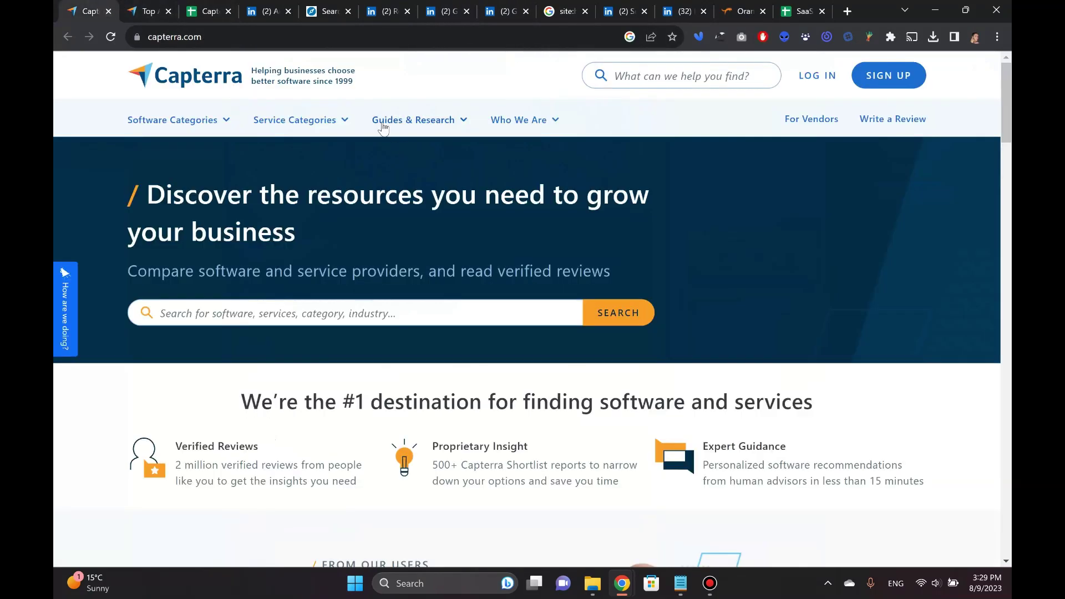